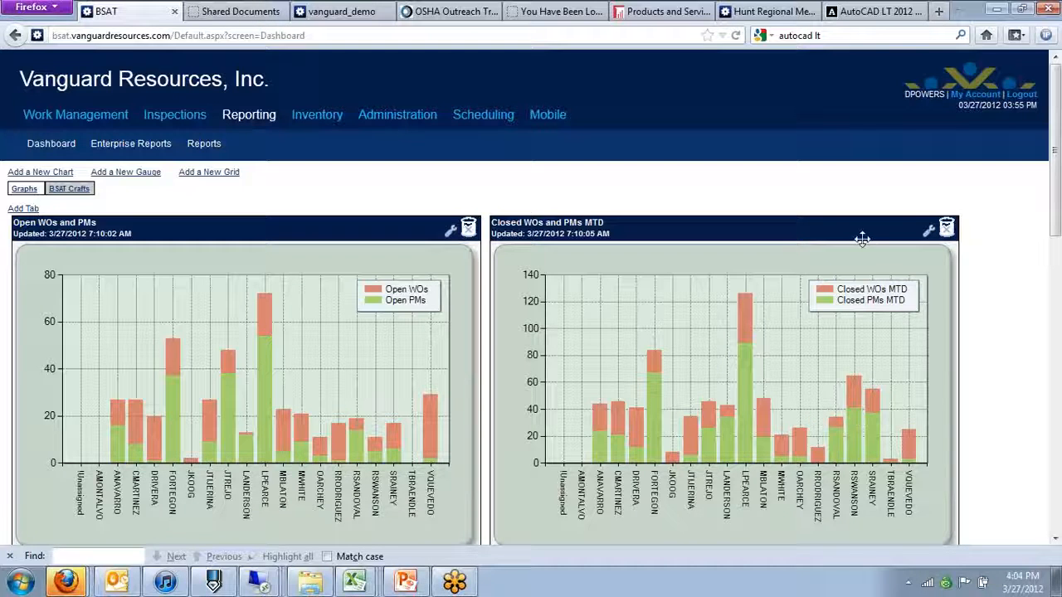
Step: Switch to the Hunt Regional Healthcare dashboard and add a new tab with the name and description Graphs
{"action": "left_click", "coordinate": [780, 15]}
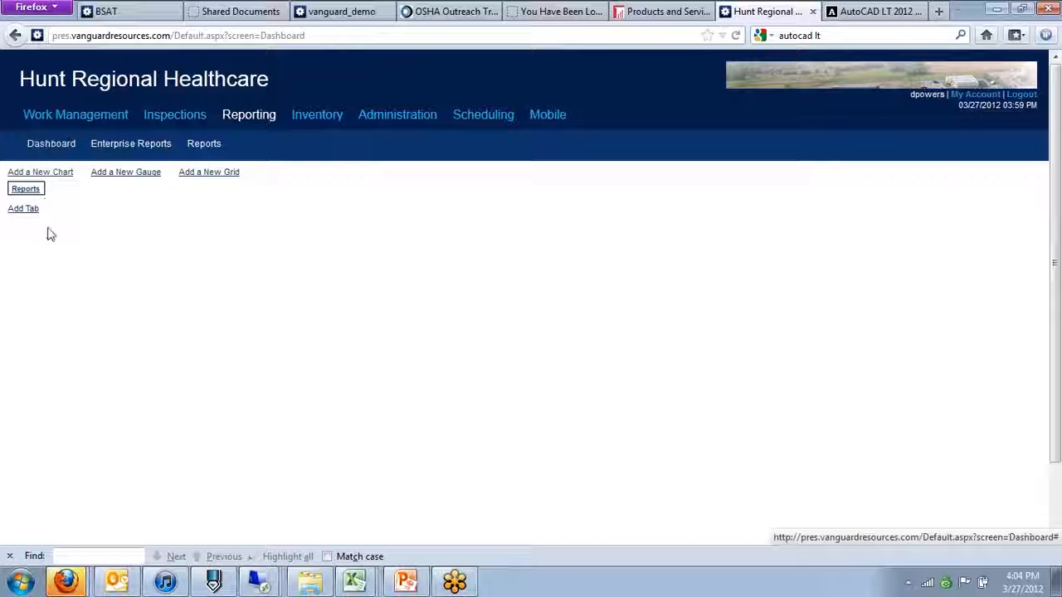
{"action": "left_click", "coordinate": [25, 210]}
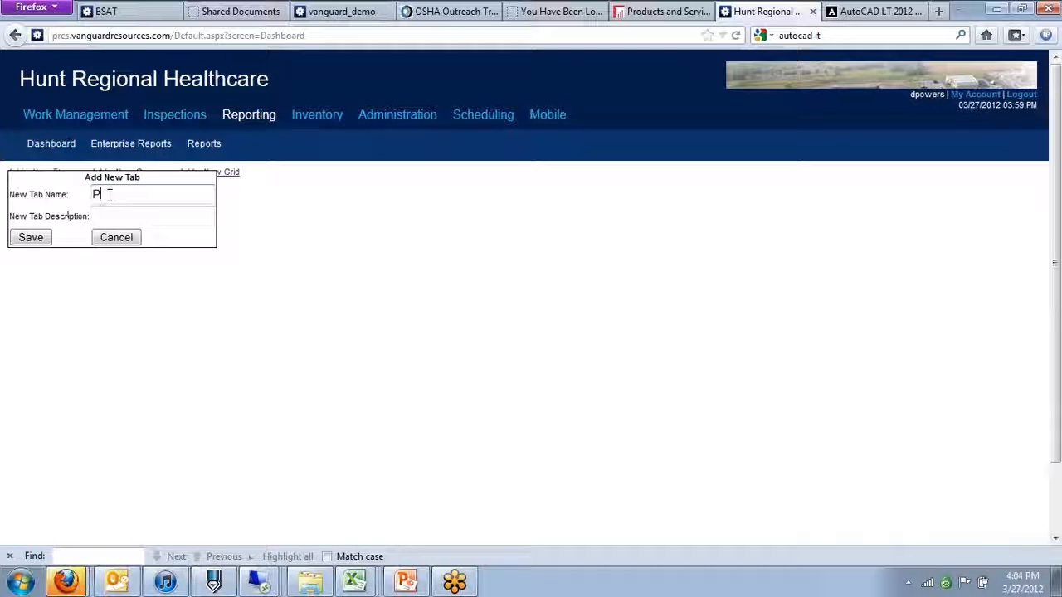
{"action": "key", "text": "BackSpace"}
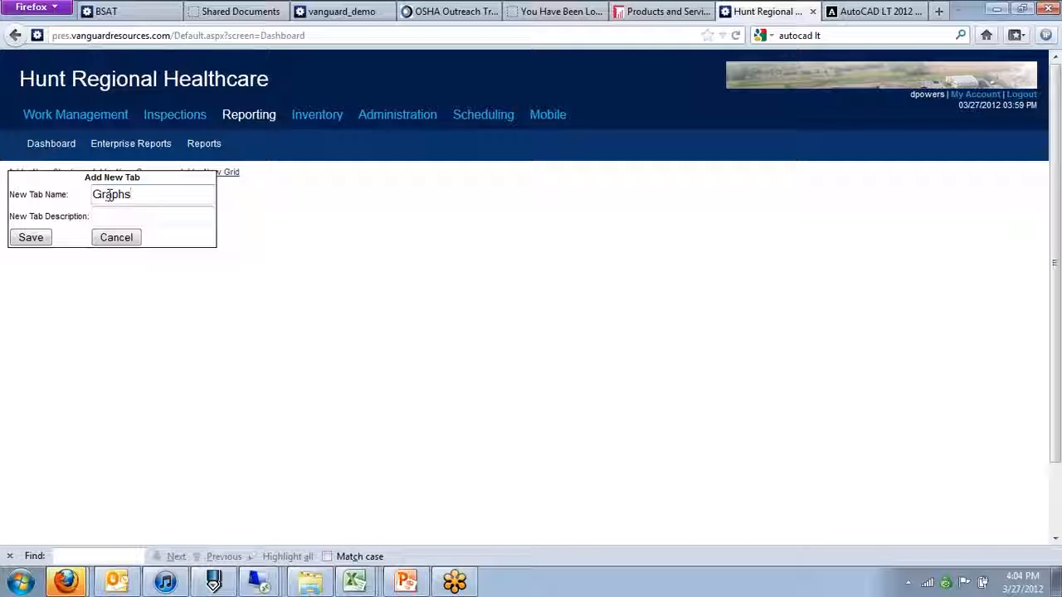
{"action": "key", "text": "Tab"}
{"action": "type", "text": "Graphs"}
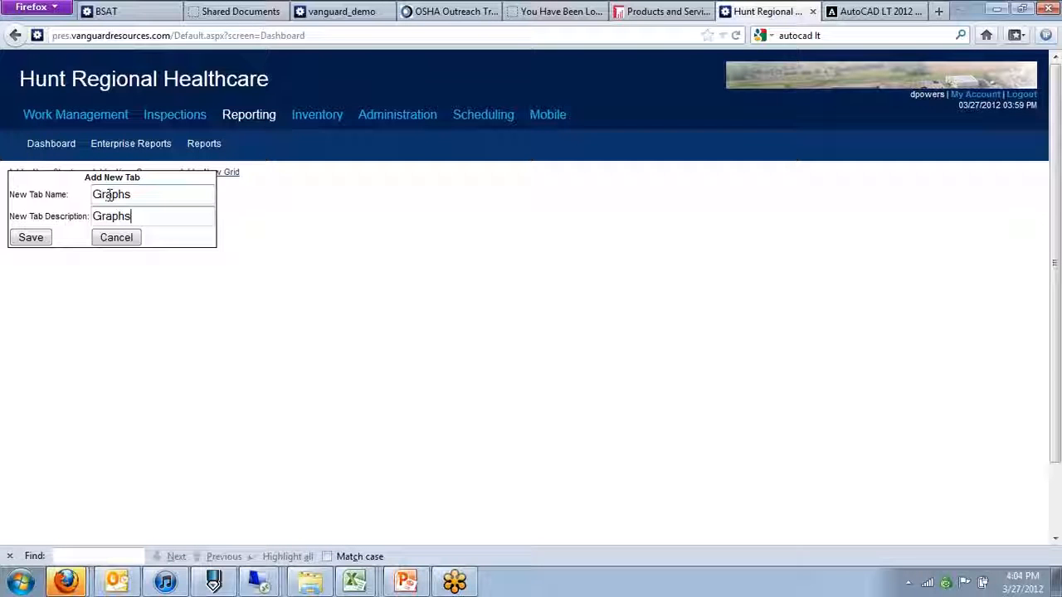
{"action": "left_click", "coordinate": [34, 236]}
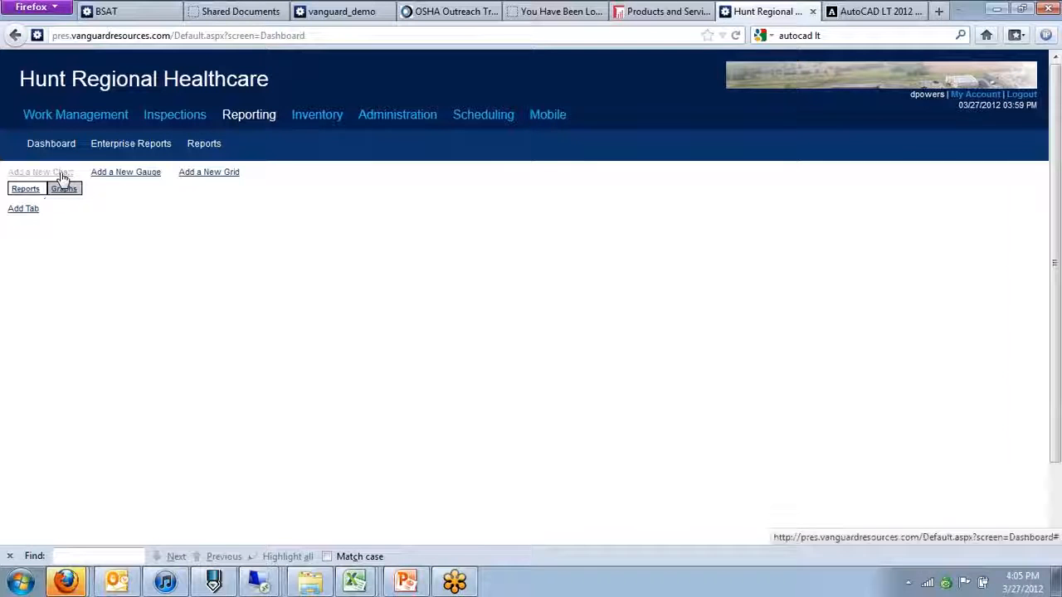
Step: Start a new dashboard chart and name it Open WOs and PMs
{"action": "left_click", "coordinate": [40, 171]}
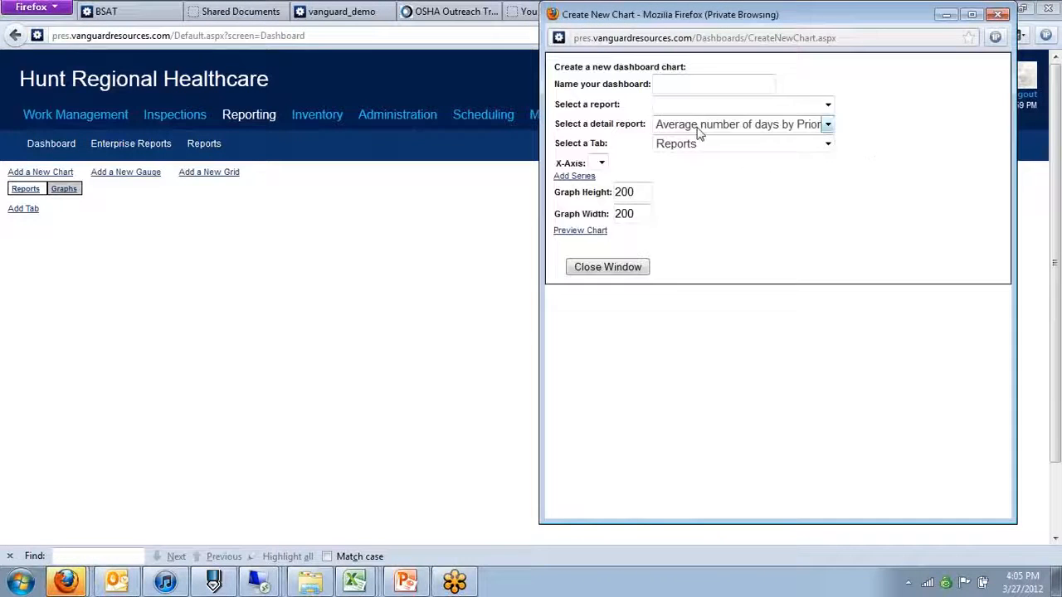
{"action": "left_click", "coordinate": [699, 88]}
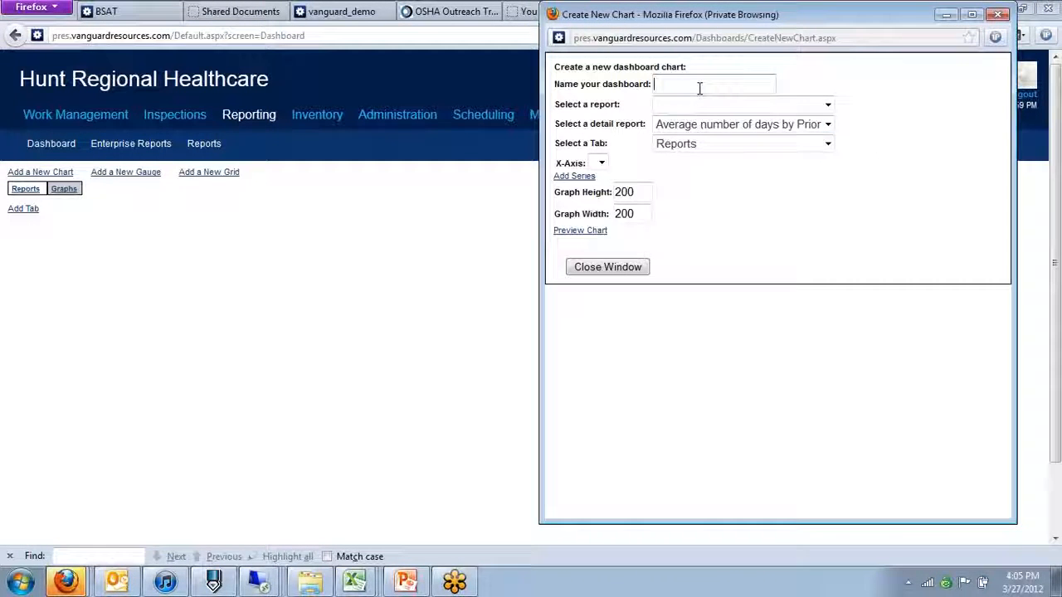
{"action": "type", "text": "Open "}
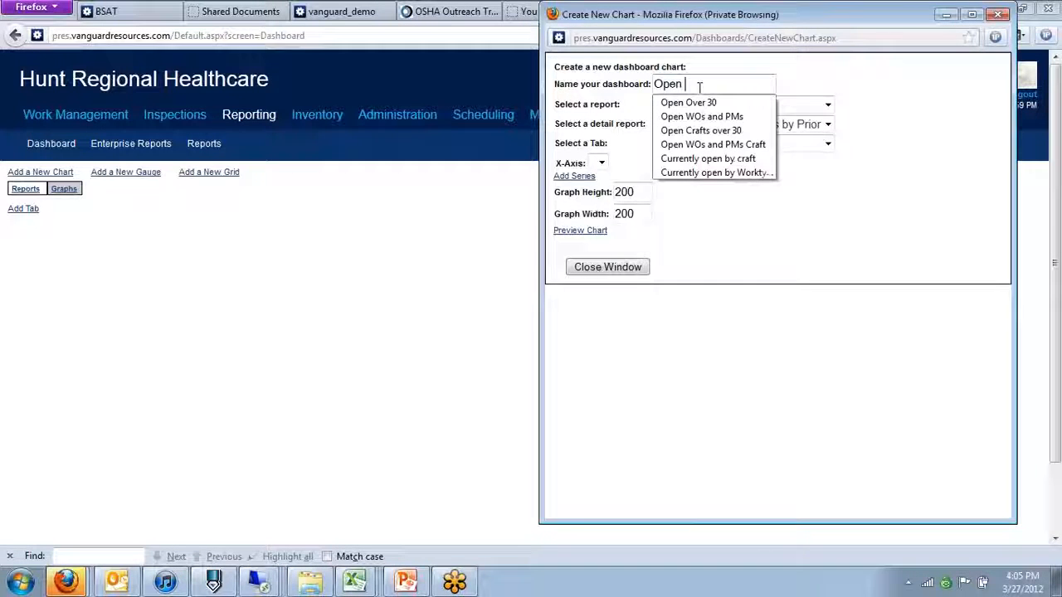
{"action": "type", "text": "WOs and PMs"}
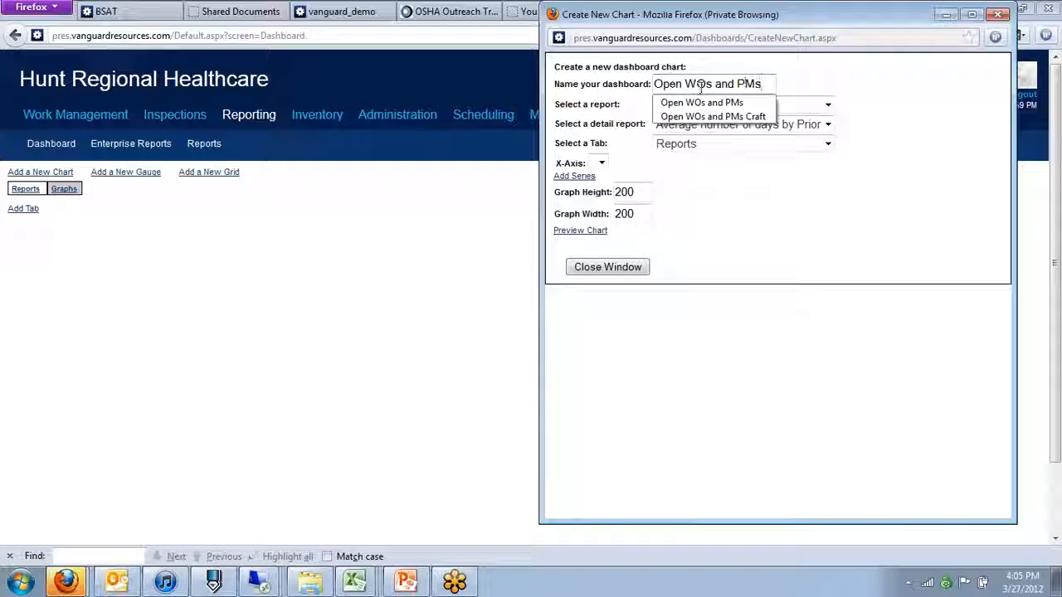
{"action": "left_click", "coordinate": [895, 213]}
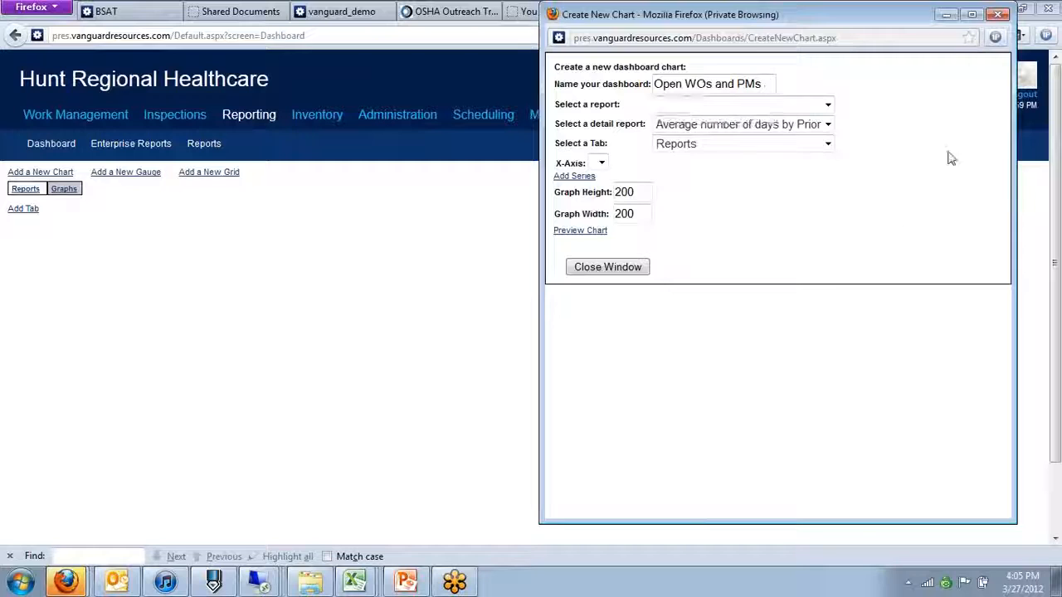
Step: Choose Work Status as the report that feeds the new chart
{"action": "left_click", "coordinate": [828, 106]}
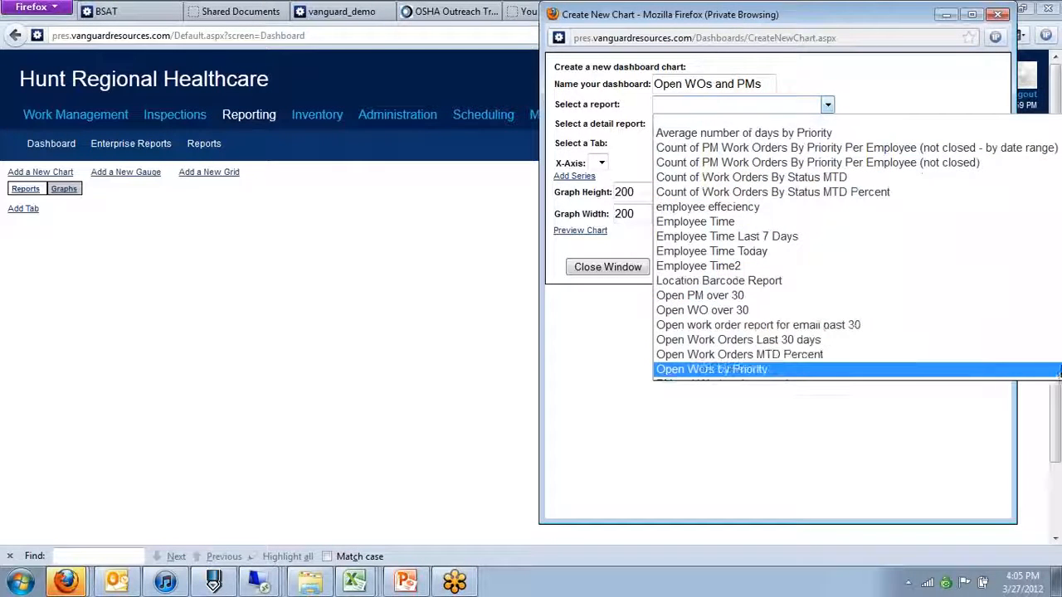
{"action": "left_click", "coordinate": [696, 15]}
{"action": "left_click_drag", "start_coordinate": [763, 21], "coordinate": [457, 29]}
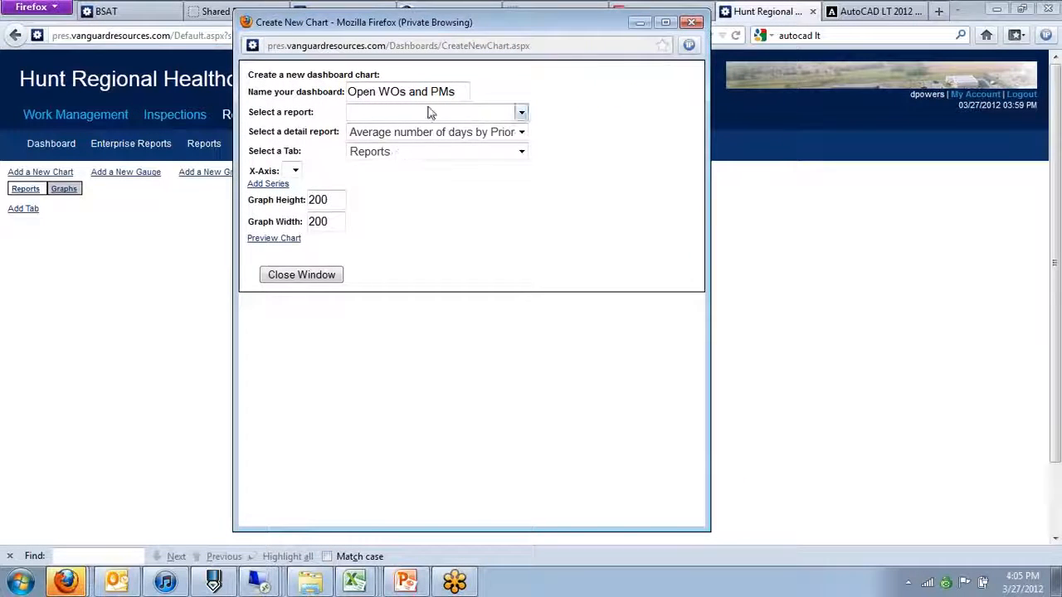
{"action": "left_click", "coordinate": [458, 113]}
{"action": "scroll", "coordinate": [753, 260], "scroll_direction": "down", "scroll_amount": 3}
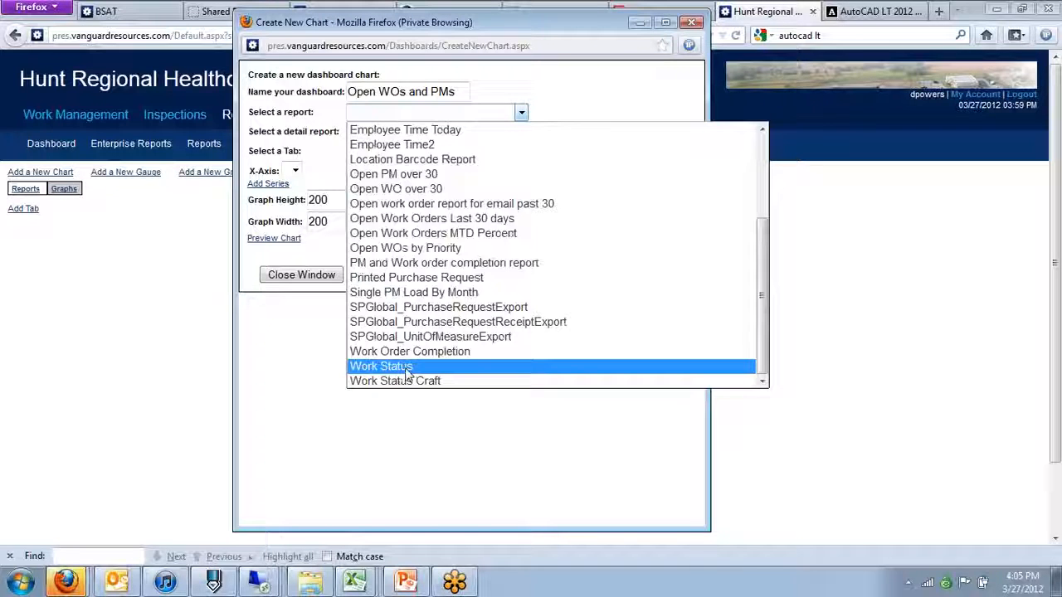
{"action": "left_click", "coordinate": [407, 368]}
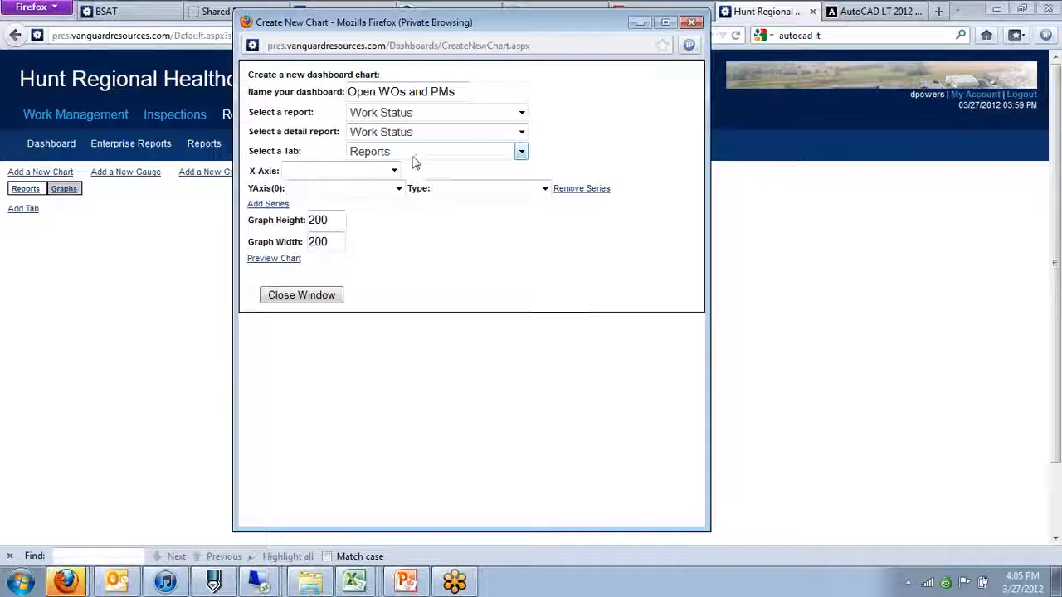
Step: Keep the chart assigned to the Reports tab and set its X-axis to Employee
{"action": "left_click", "coordinate": [486, 158]}
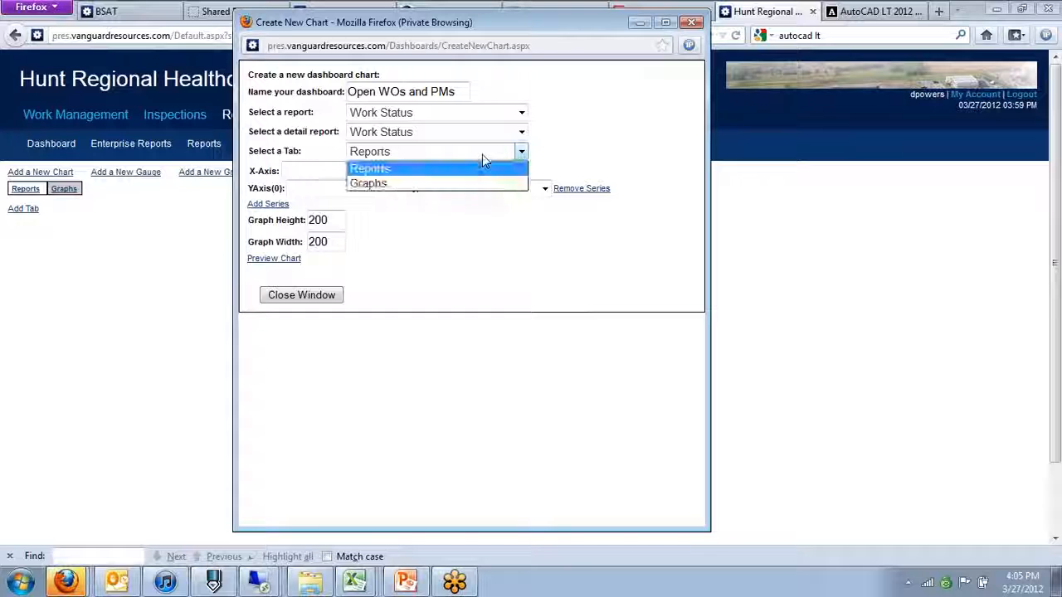
{"action": "left_click", "coordinate": [395, 174]}
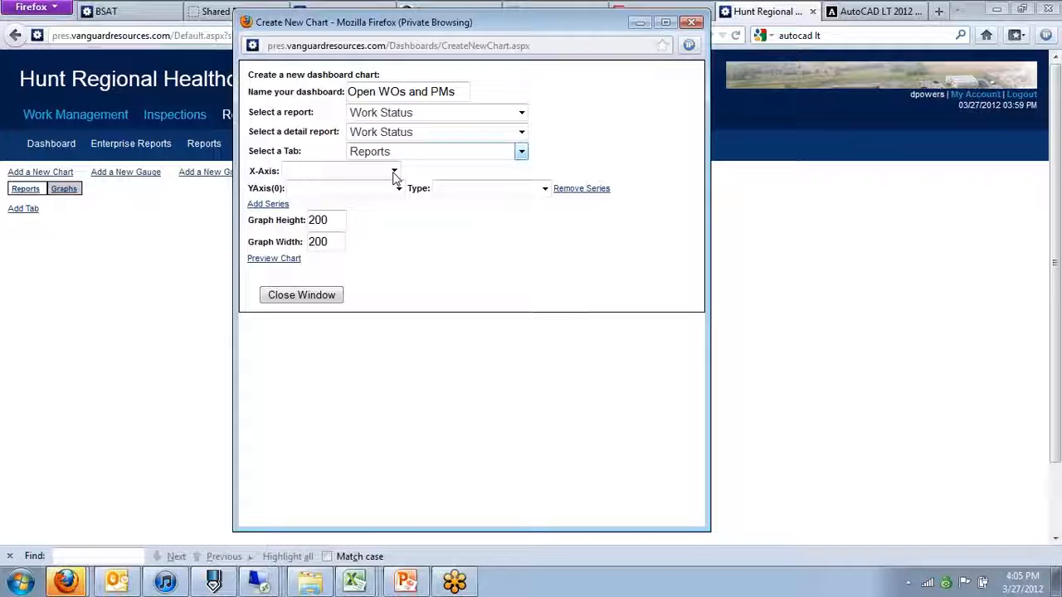
{"action": "left_click", "coordinate": [395, 173]}
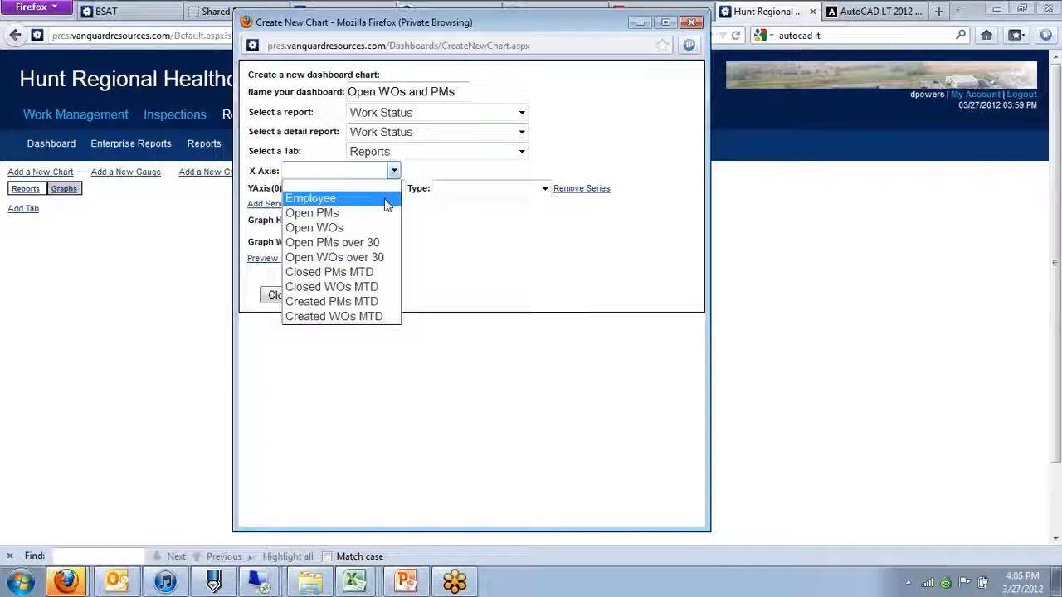
{"action": "left_click", "coordinate": [386, 200]}
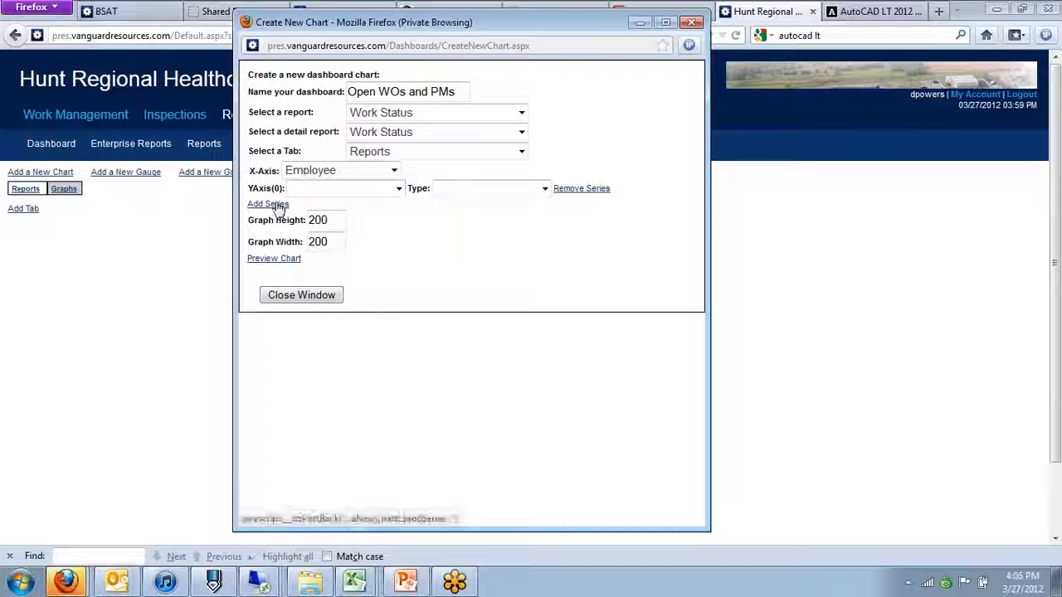
Step: Set the first Y-axis series to Open PMs with the StackedColumn type
{"action": "left_click", "coordinate": [398, 190]}
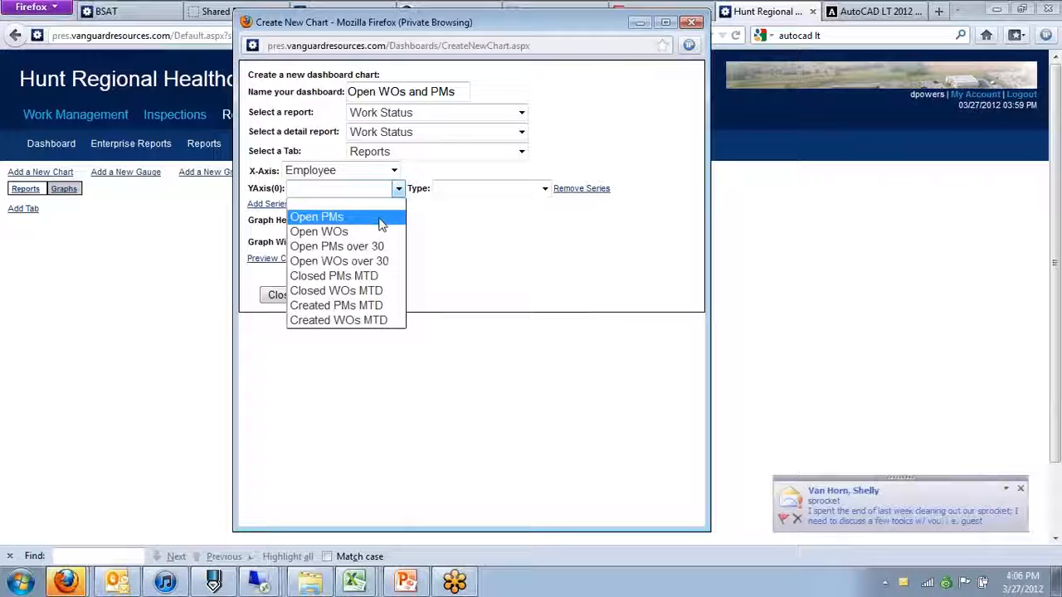
{"action": "left_click", "coordinate": [380, 220]}
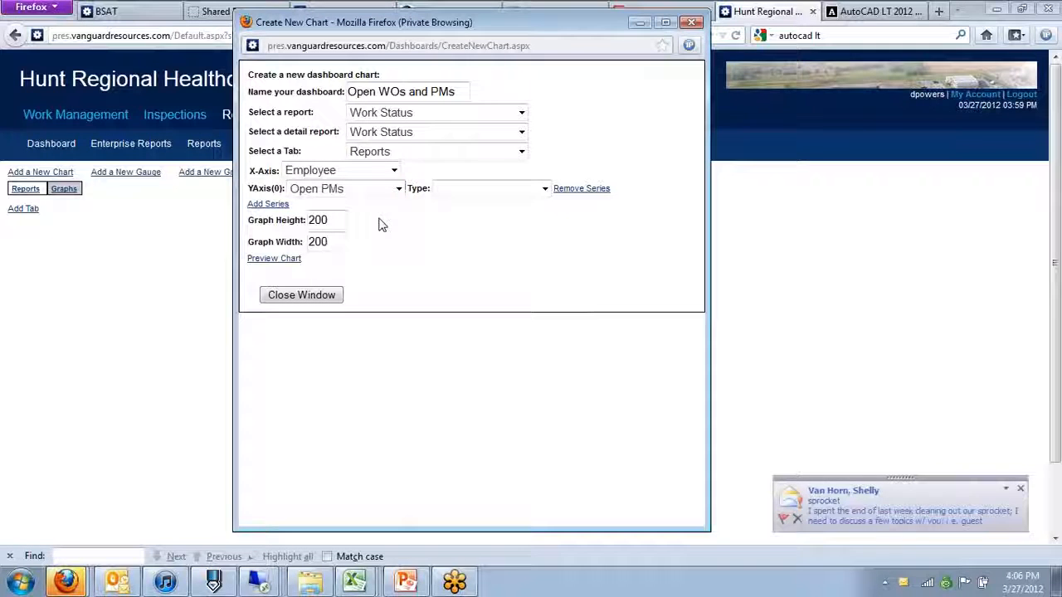
{"action": "left_click", "coordinate": [544, 190]}
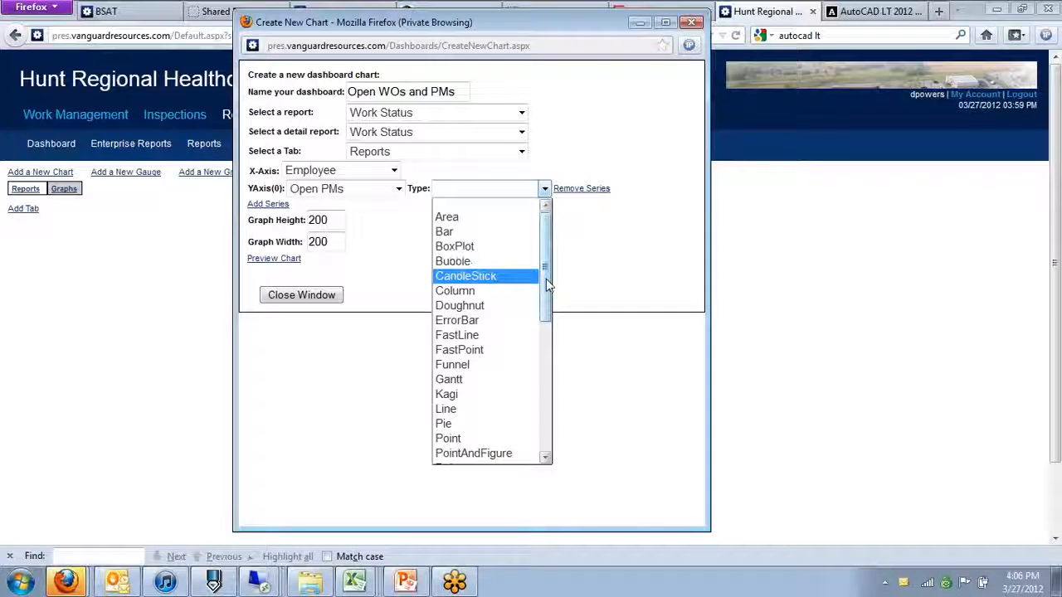
{"action": "left_click_drag", "start_coordinate": [547, 282], "coordinate": [551, 421]}
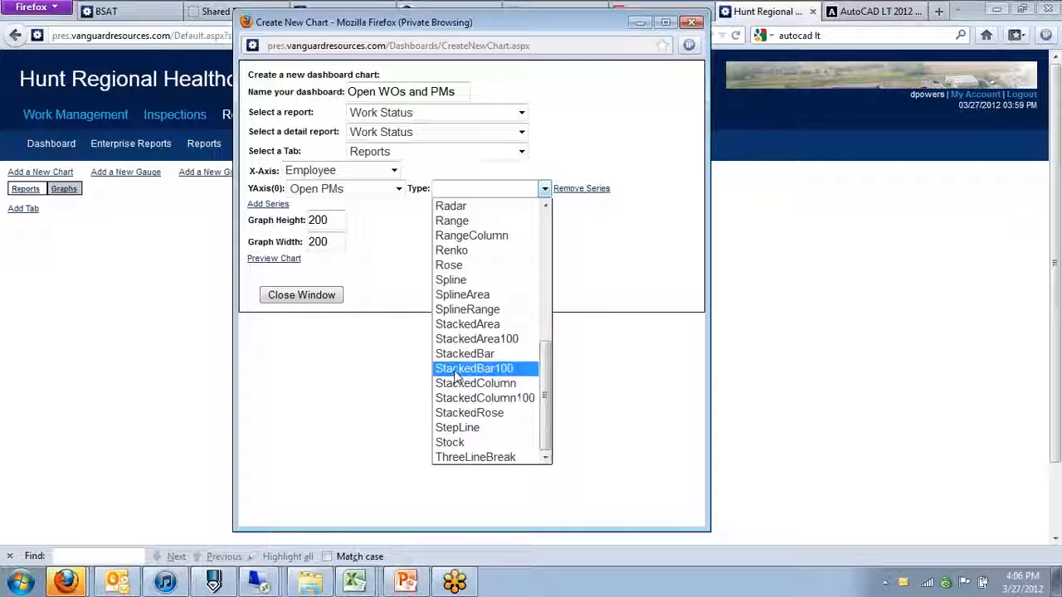
{"action": "left_click", "coordinate": [501, 385]}
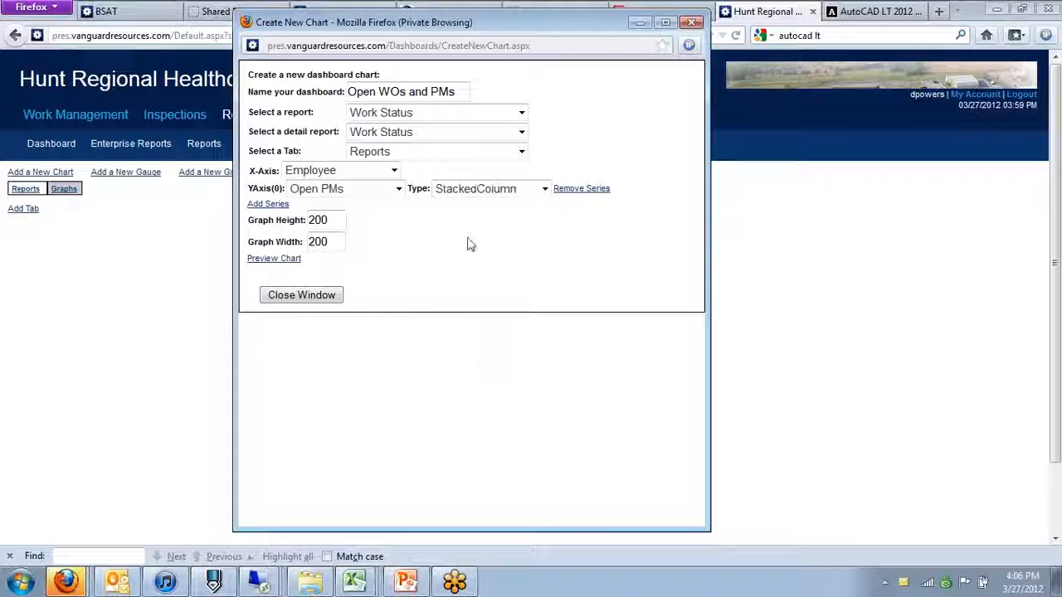
Step: Add a second Y-axis series for Open WOs with the StackedColumn type
{"action": "left_click", "coordinate": [268, 205]}
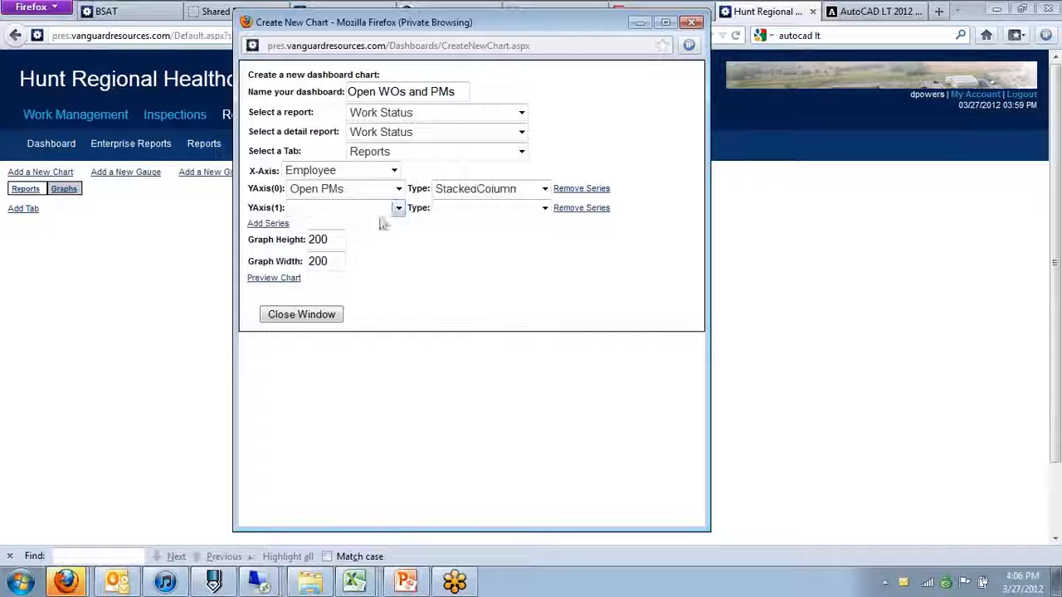
{"action": "left_click", "coordinate": [398, 208]}
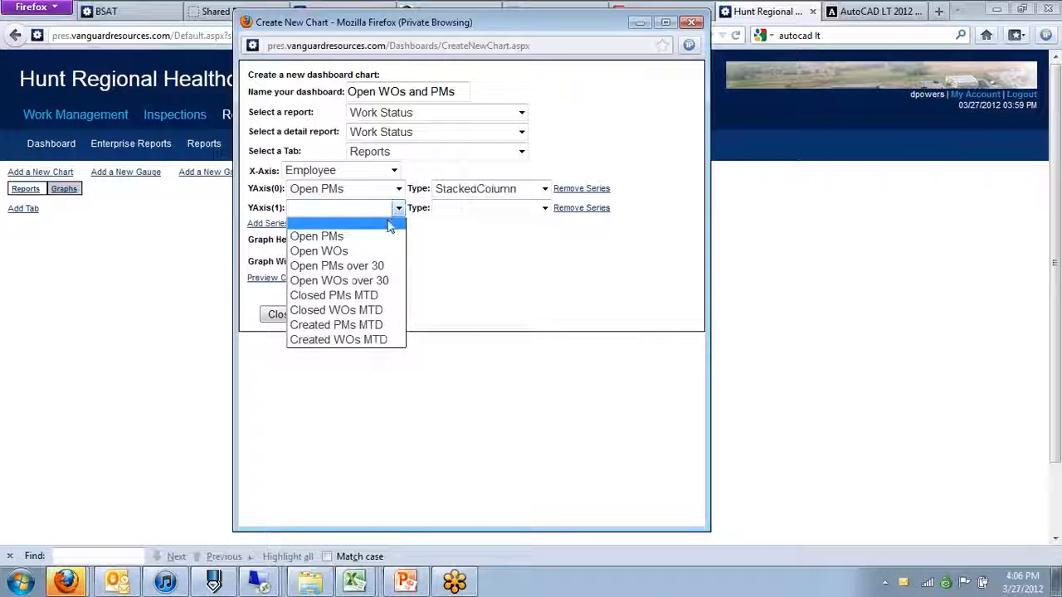
{"action": "left_click", "coordinate": [386, 252]}
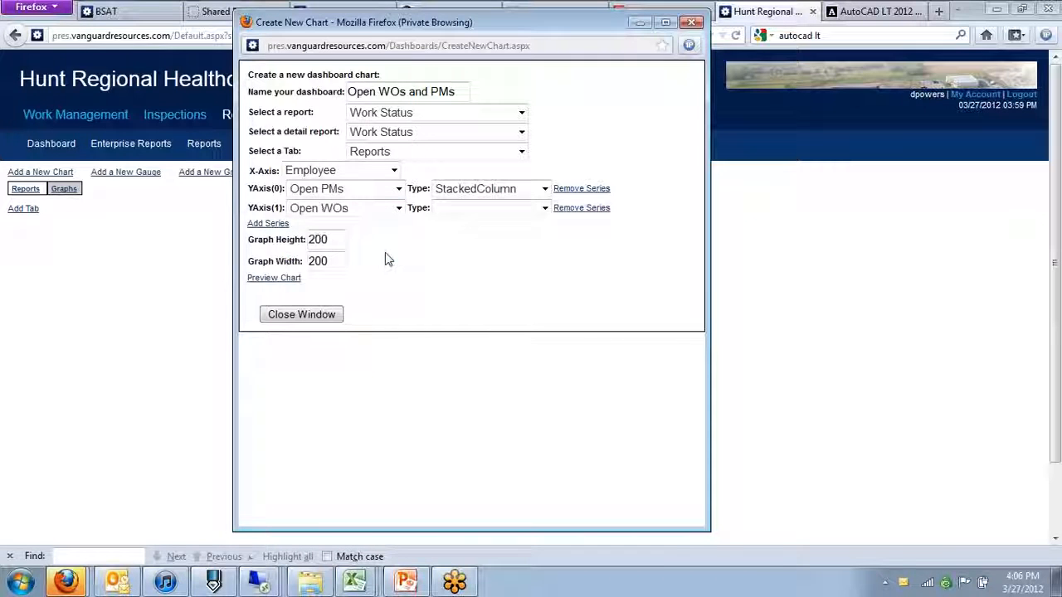
{"action": "left_click", "coordinate": [545, 209]}
{"action": "left_click_drag", "start_coordinate": [545, 237], "coordinate": [556, 437]}
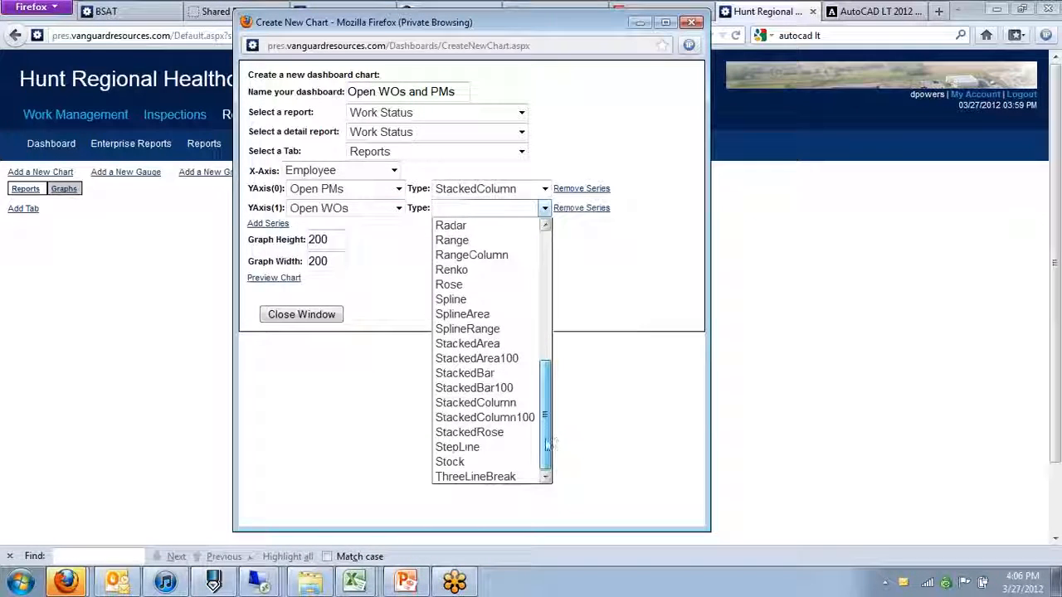
{"action": "left_click", "coordinate": [521, 403]}
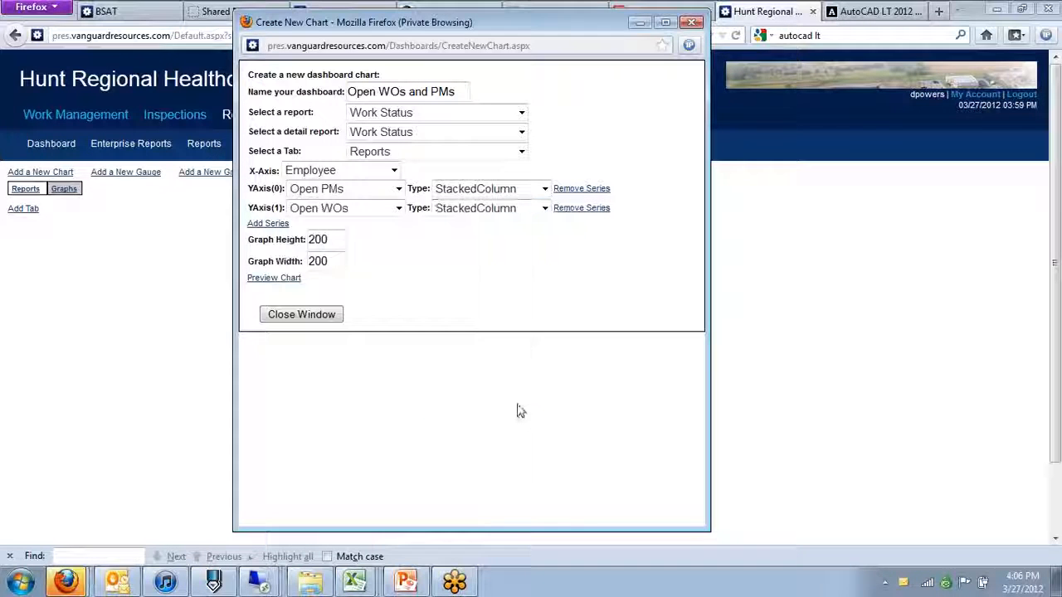
Step: Set the graph height to 400 and the graph width to 600
{"action": "left_click", "coordinate": [314, 241]}
{"action": "key", "text": "BackSpace"}
{"action": "type", "text": "4"}
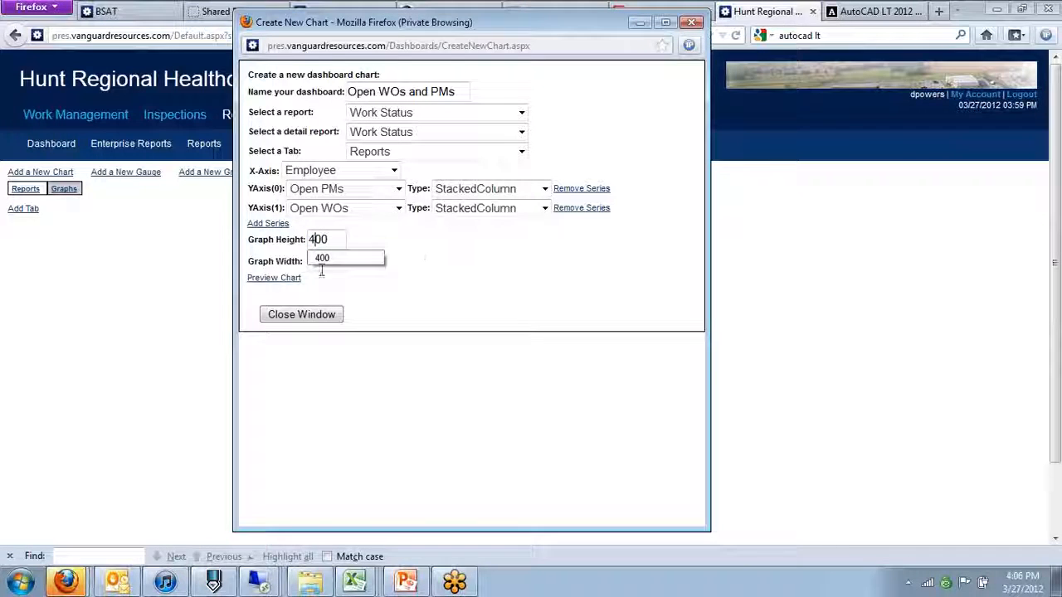
{"action": "left_click_drag", "start_coordinate": [316, 263], "coordinate": [295, 262]}
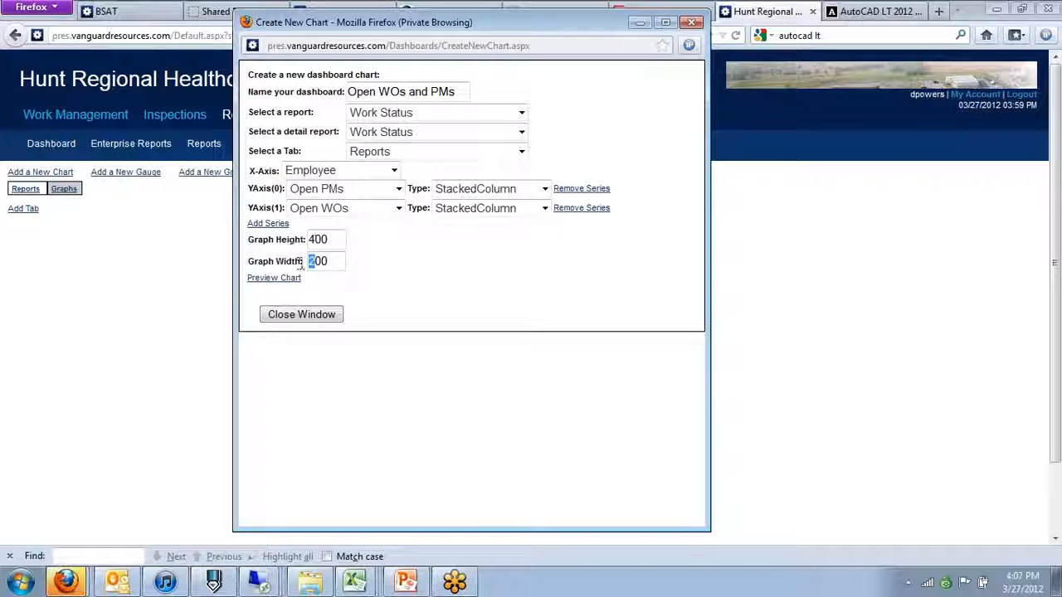
{"action": "type", "text": "6"}
{"action": "key", "text": "Down"}
{"action": "key", "text": "Return"}
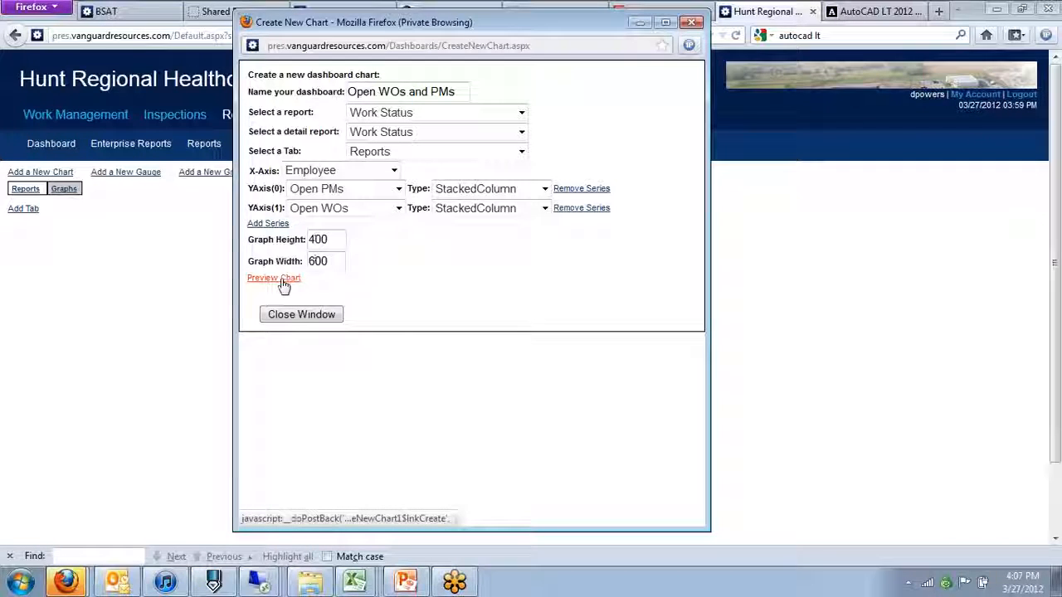
Step: Preview the Open WOs and PMs chart and open the properties of its chart area
{"action": "left_click", "coordinate": [278, 282]}
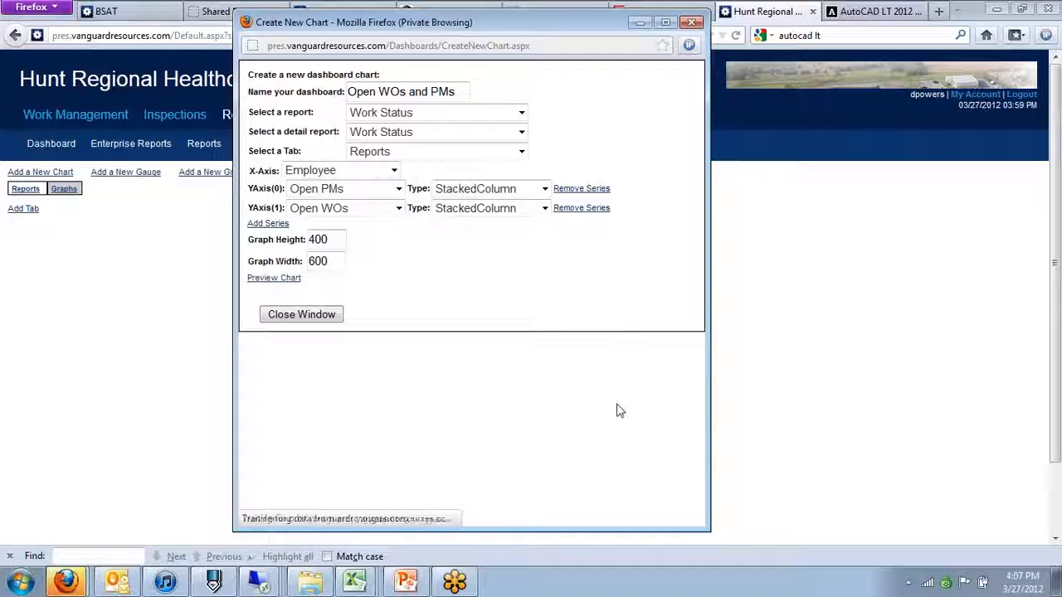
{"action": "scroll", "coordinate": [633, 398], "scroll_direction": "down", "scroll_amount": 3}
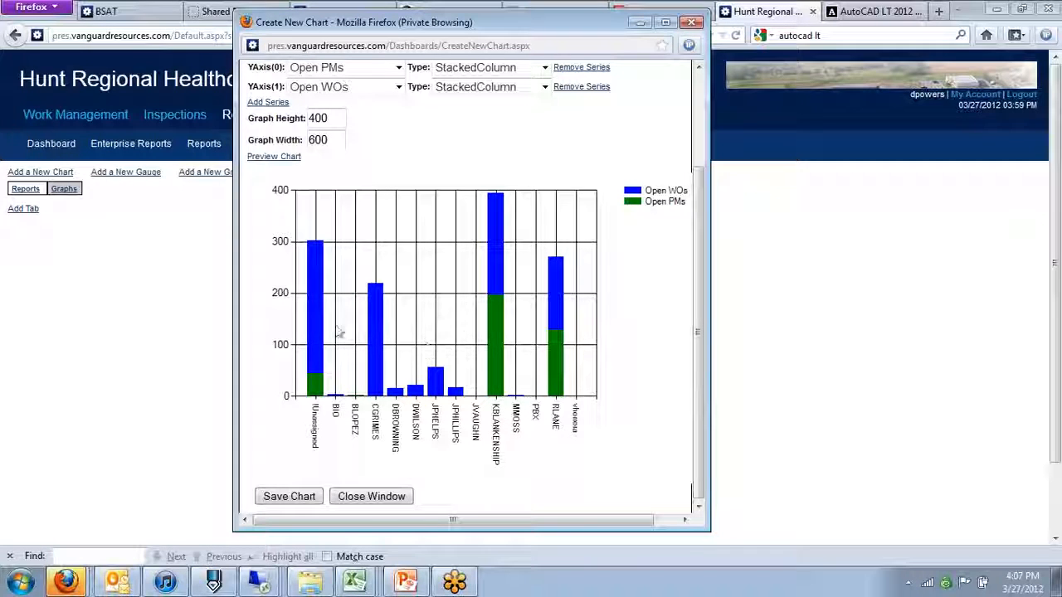
{"action": "right_click", "coordinate": [420, 241]}
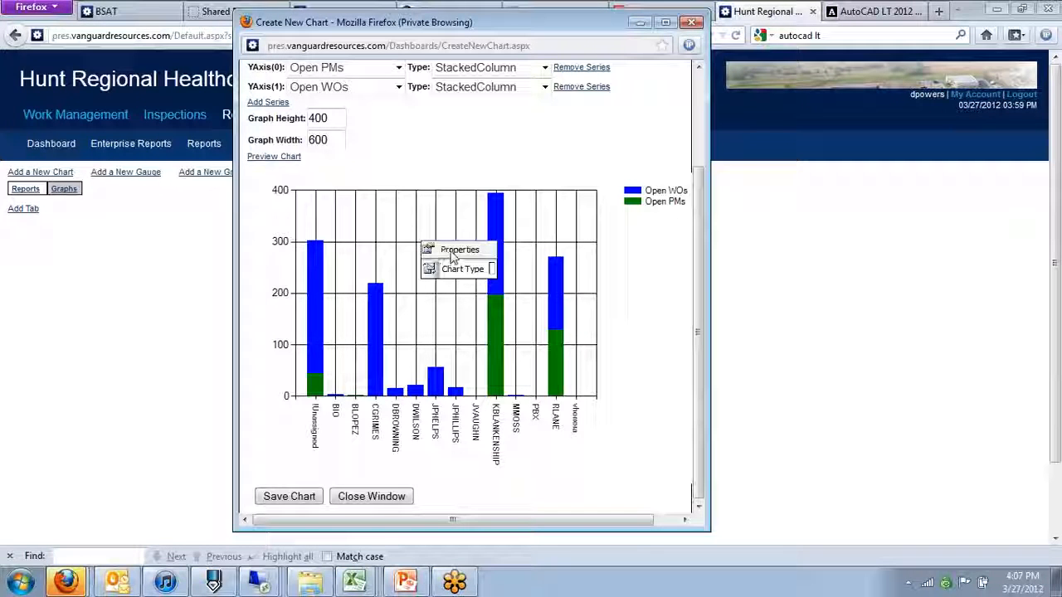
{"action": "left_click", "coordinate": [452, 252]}
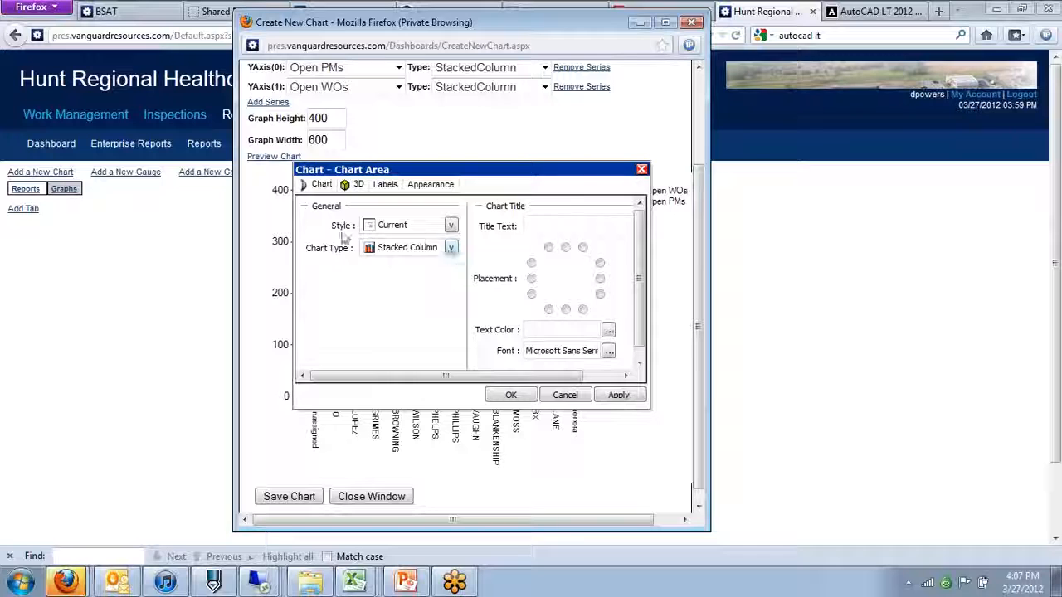
Step: Apply the Light Steel Blue style to the previewed chart
{"action": "left_click", "coordinate": [451, 225]}
{"action": "left_click", "coordinate": [422, 256]}
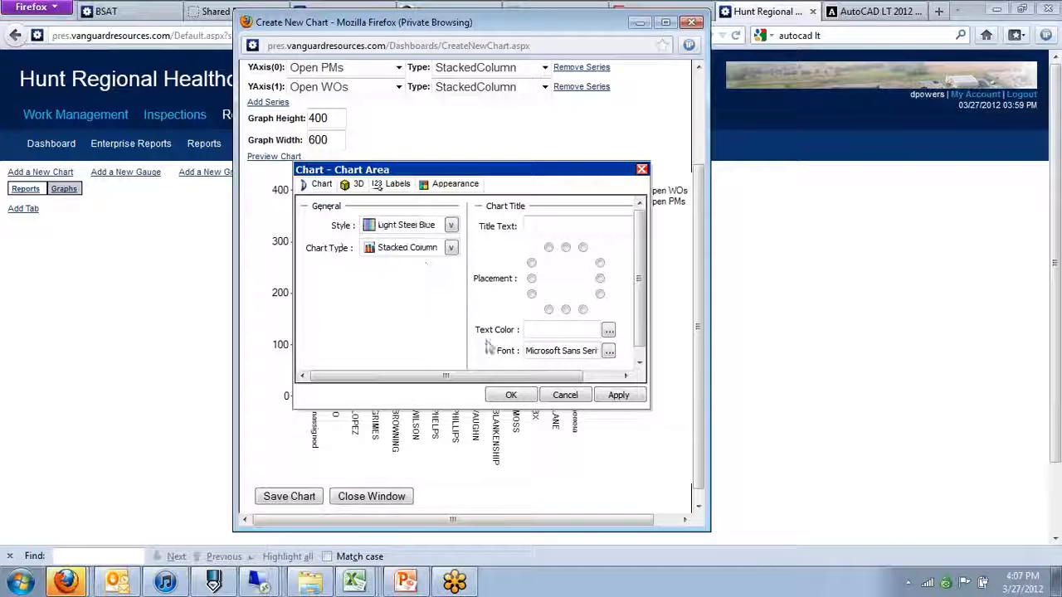
{"action": "left_click", "coordinate": [618, 395]}
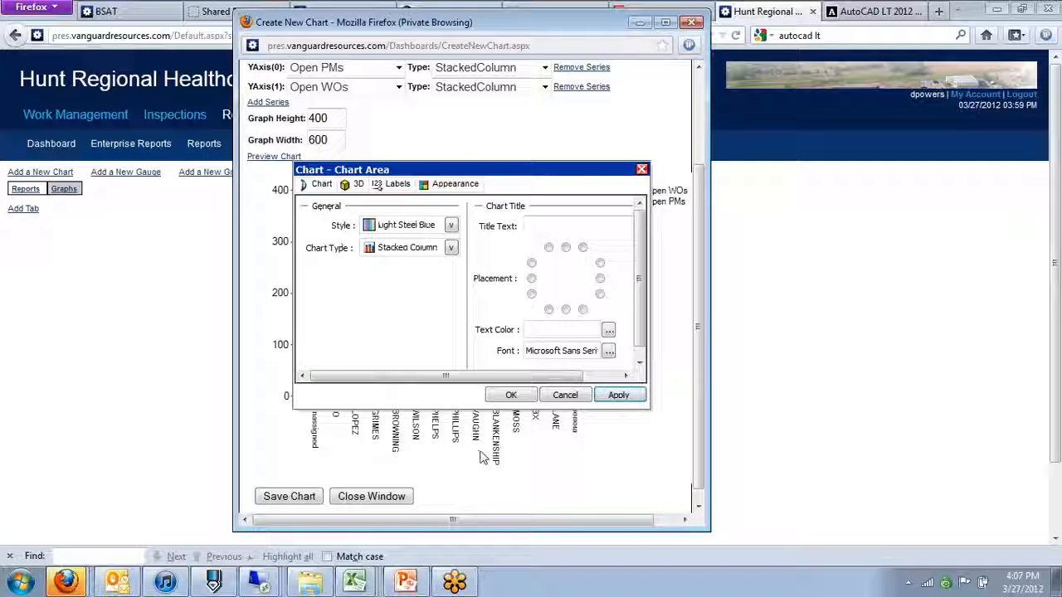
Step: Apply the Tanzanite style to the chart, keeping the Stacked Column chart type
{"action": "left_click_drag", "start_coordinate": [465, 170], "coordinate": [452, 73]}
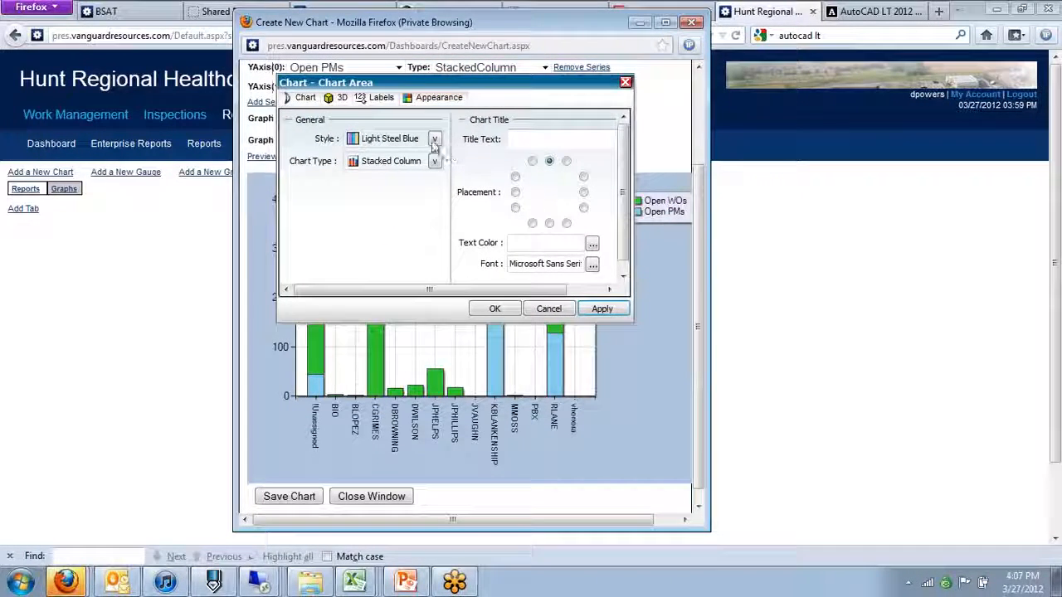
{"action": "left_click", "coordinate": [434, 138]}
{"action": "left_click_drag", "start_coordinate": [438, 170], "coordinate": [449, 250]}
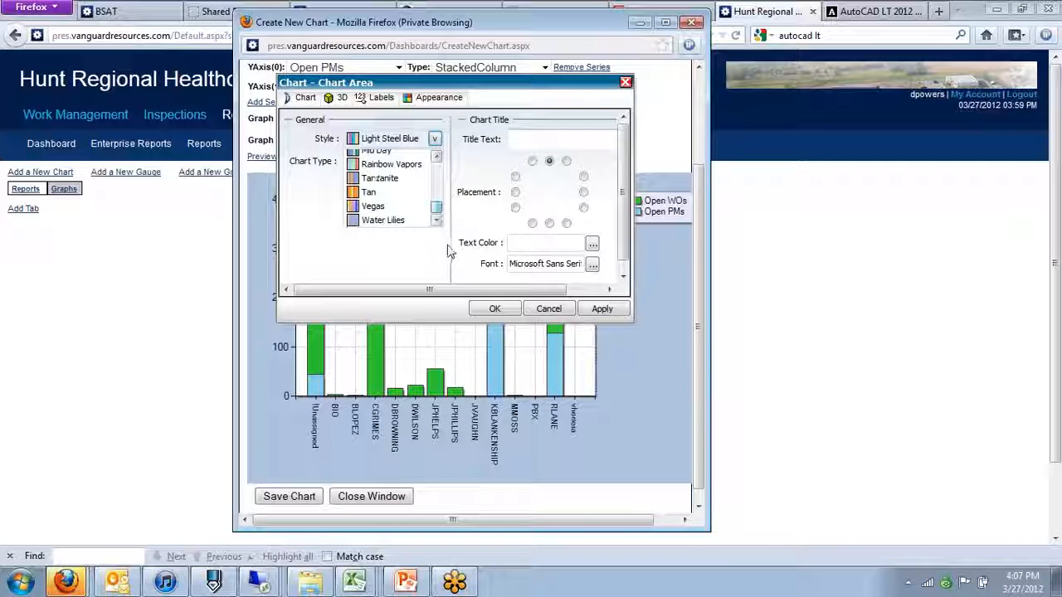
{"action": "left_click", "coordinate": [380, 178]}
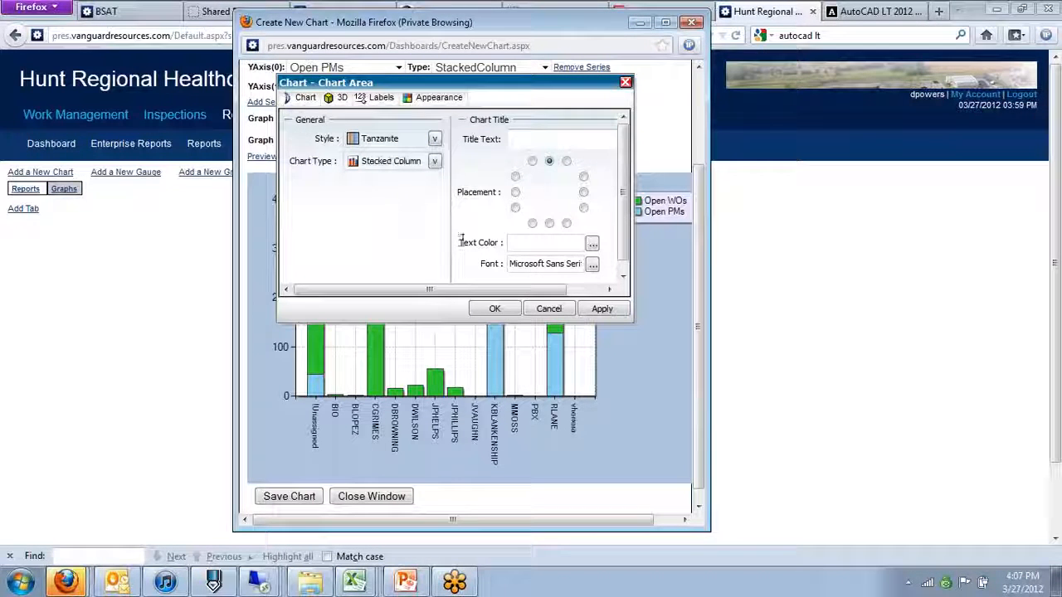
{"action": "left_click", "coordinate": [602, 309]}
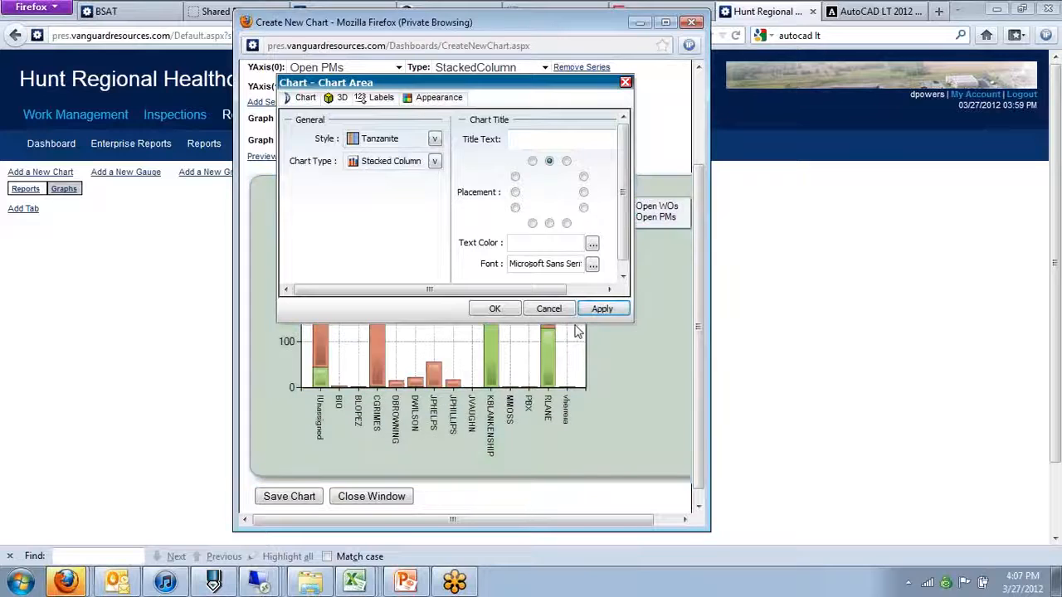
Step: Enable 3D for the chart with right angle axes and apply the change
{"action": "left_click_drag", "start_coordinate": [494, 86], "coordinate": [475, 123]}
{"action": "left_click", "coordinate": [348, 118]}
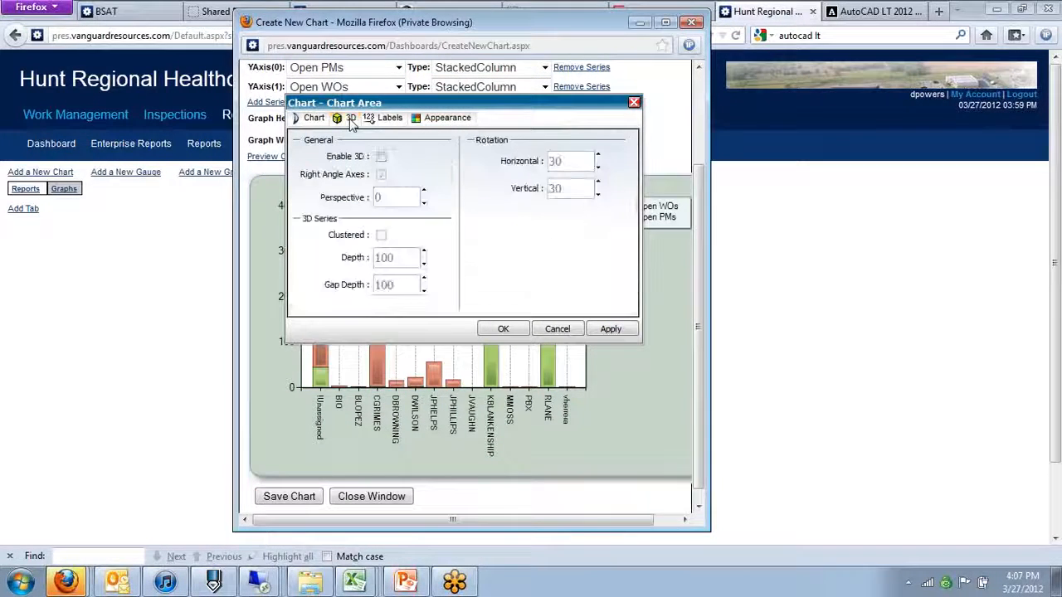
{"action": "left_click", "coordinate": [381, 158]}
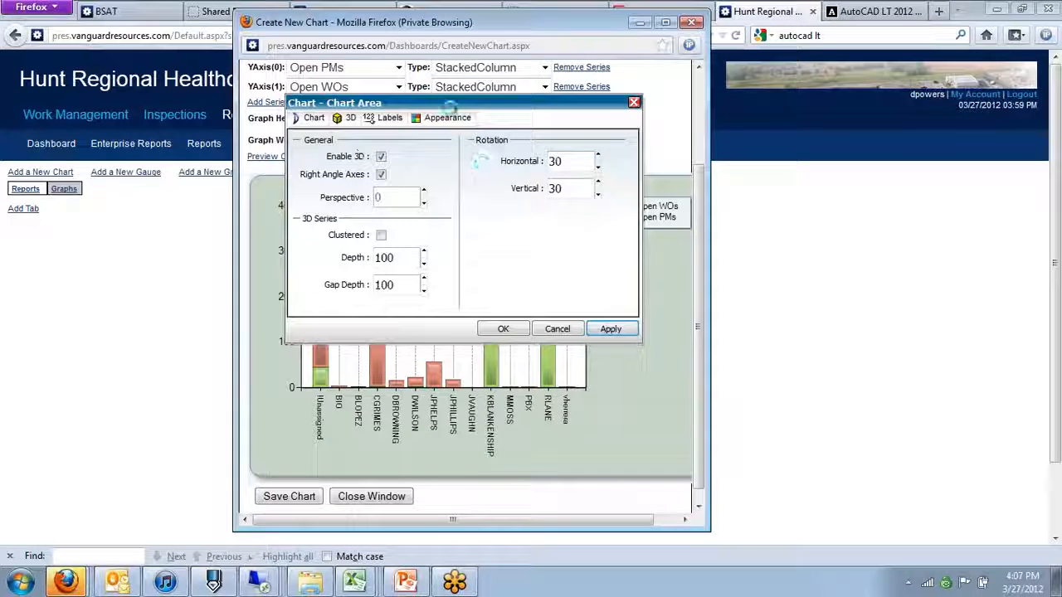
{"action": "left_click_drag", "start_coordinate": [448, 106], "coordinate": [479, 29]}
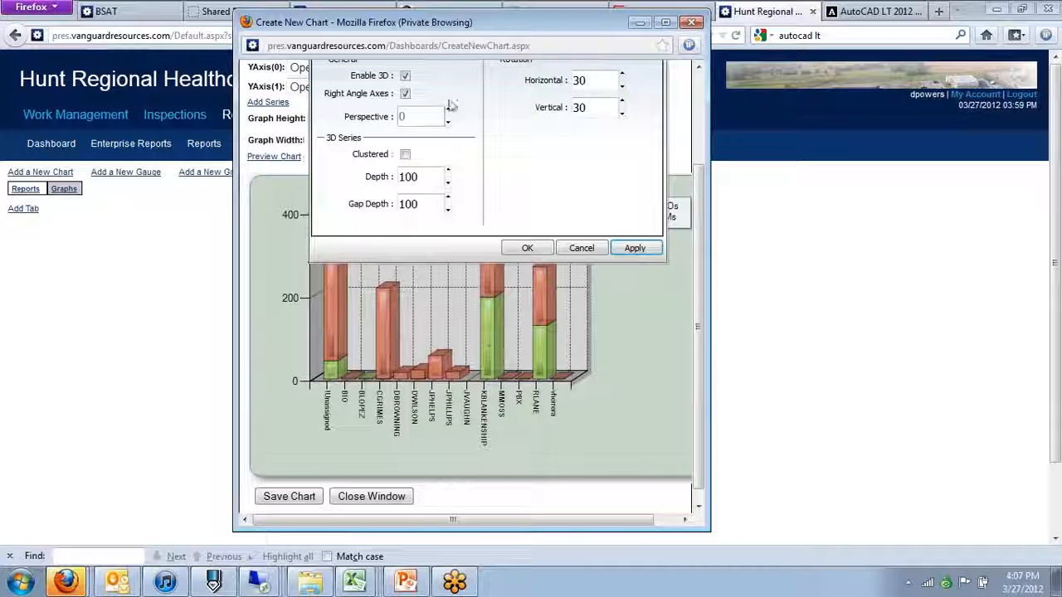
{"action": "scroll", "coordinate": [531, 97], "scroll_direction": "up", "scroll_amount": 2}
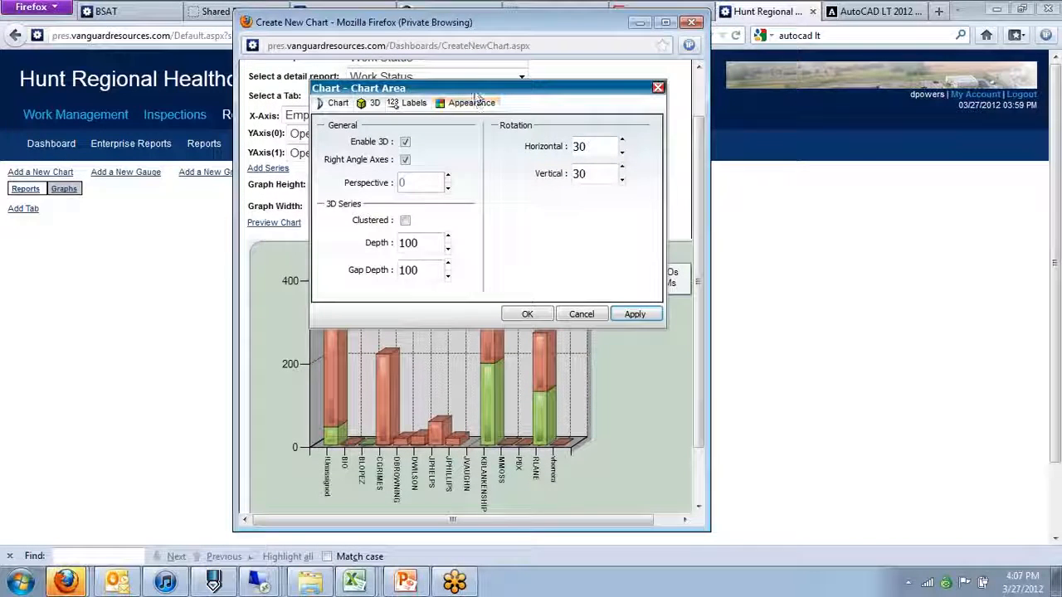
Step: Try to show data labels on the chart in the General format
{"action": "left_click", "coordinate": [412, 105]}
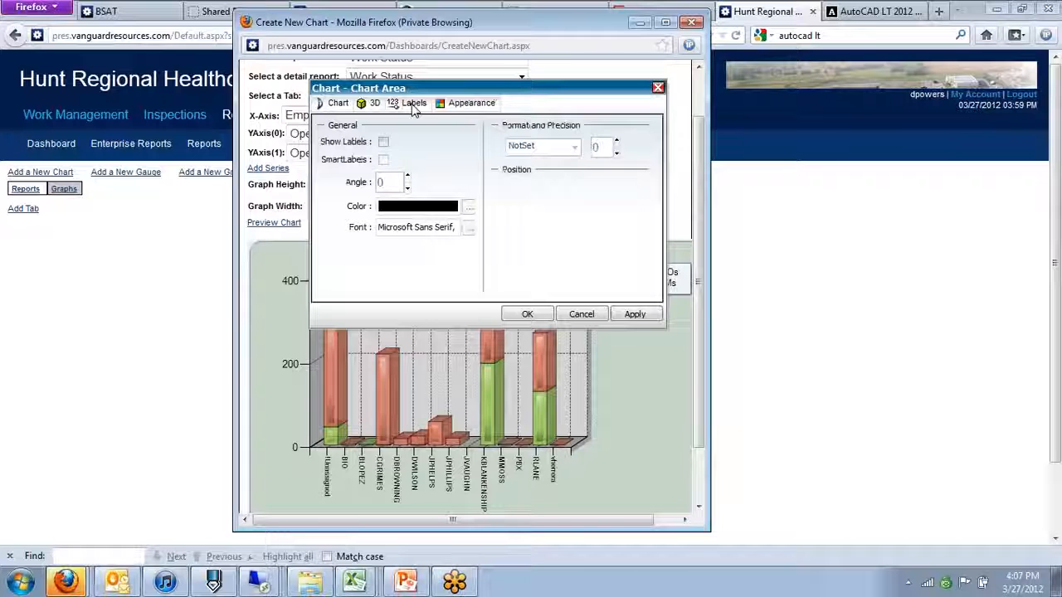
{"action": "left_click", "coordinate": [383, 142]}
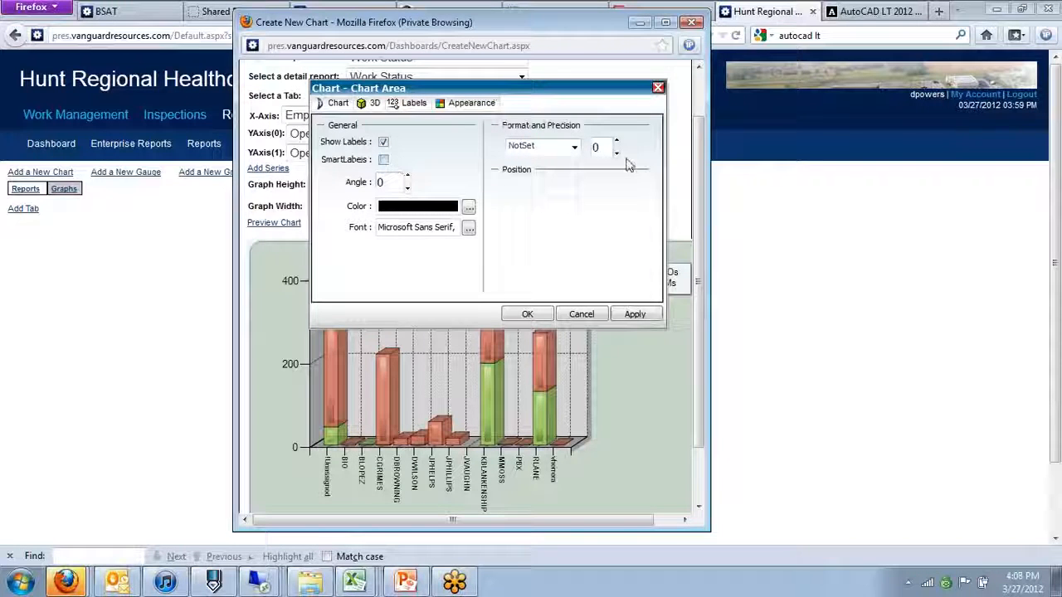
{"action": "left_click", "coordinate": [573, 147]}
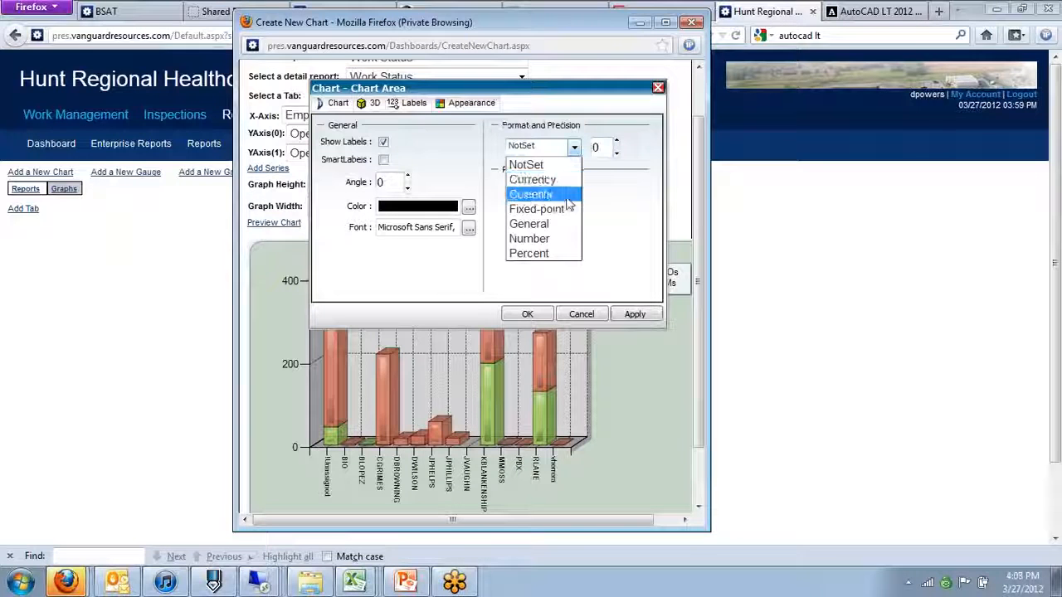
{"action": "left_click", "coordinate": [528, 224]}
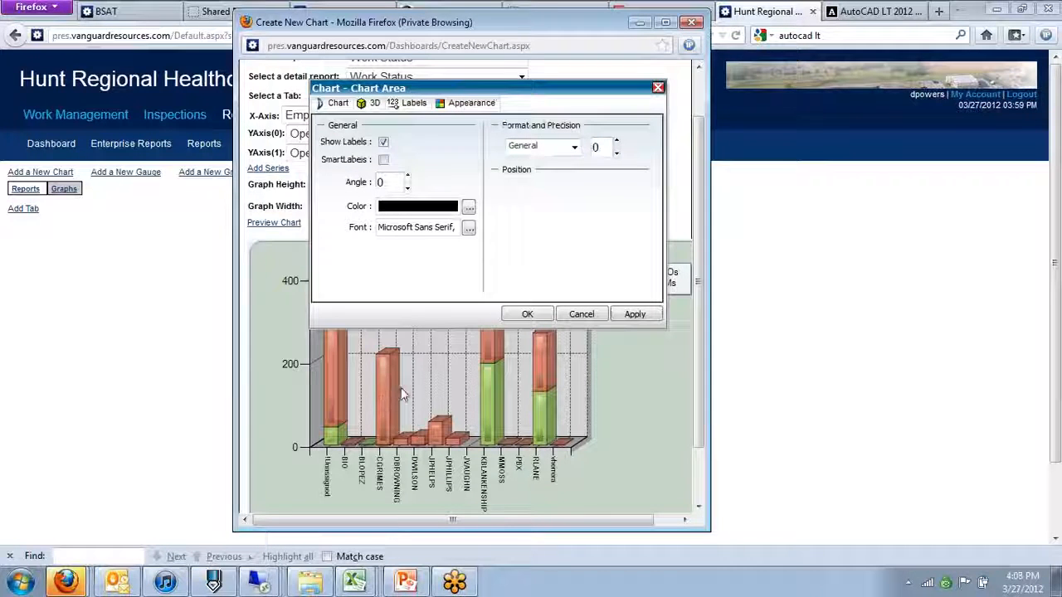
{"action": "left_click", "coordinate": [635, 314]}
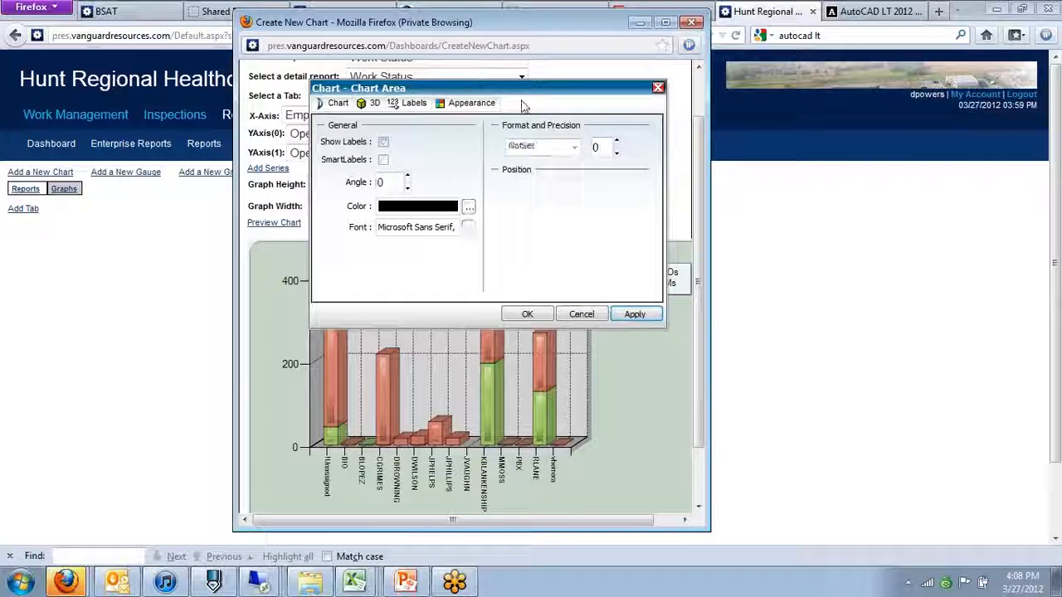
Step: Try to show data labels with SmartLabels in the Number format, and close the chart area properties
{"action": "left_click", "coordinate": [384, 142]}
{"action": "left_click", "coordinate": [383, 159]}
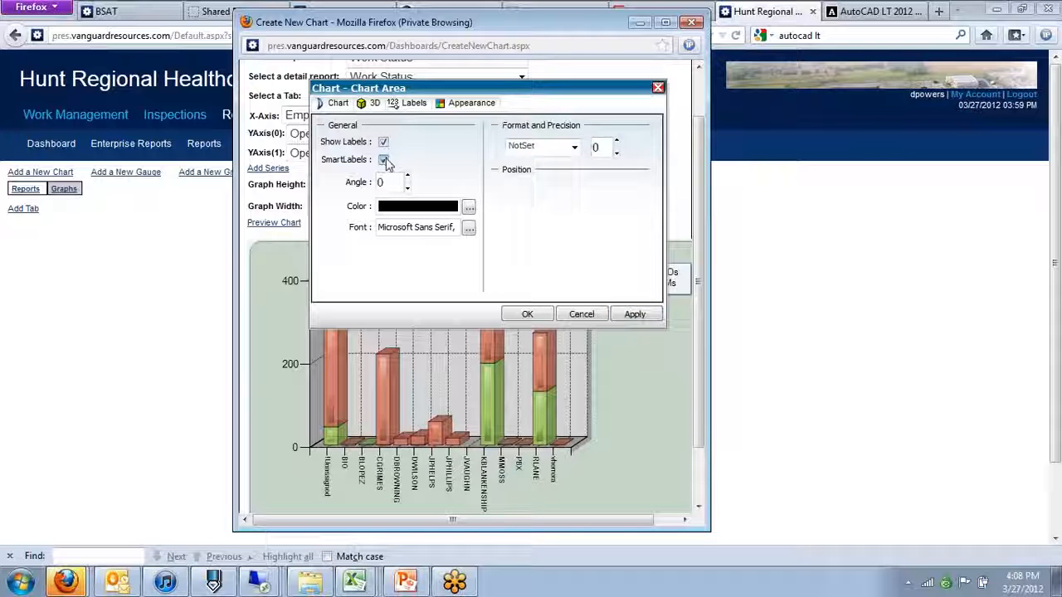
{"action": "left_click", "coordinate": [573, 146]}
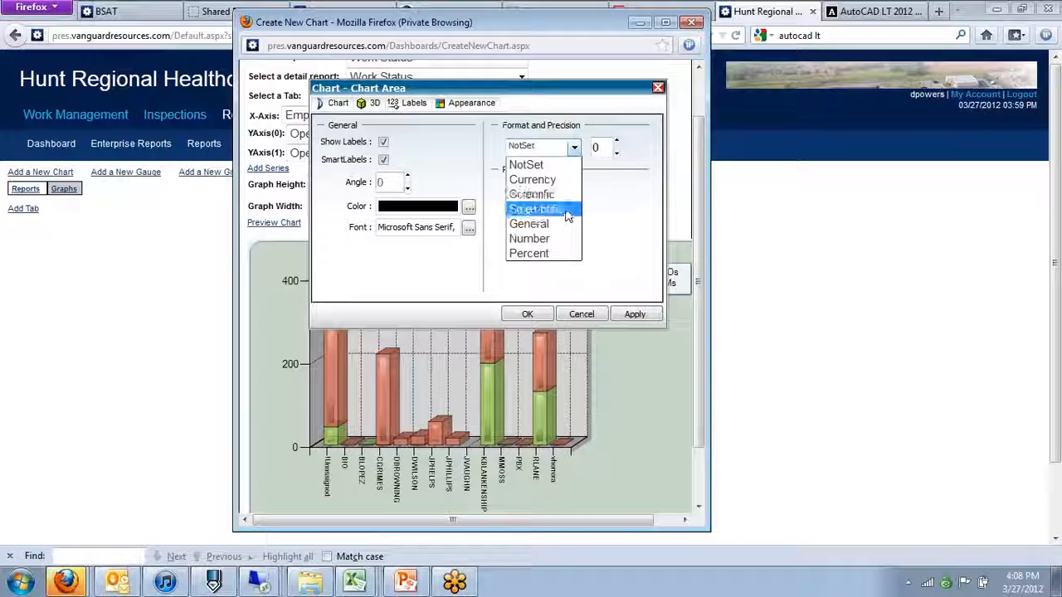
{"action": "left_click", "coordinate": [529, 238]}
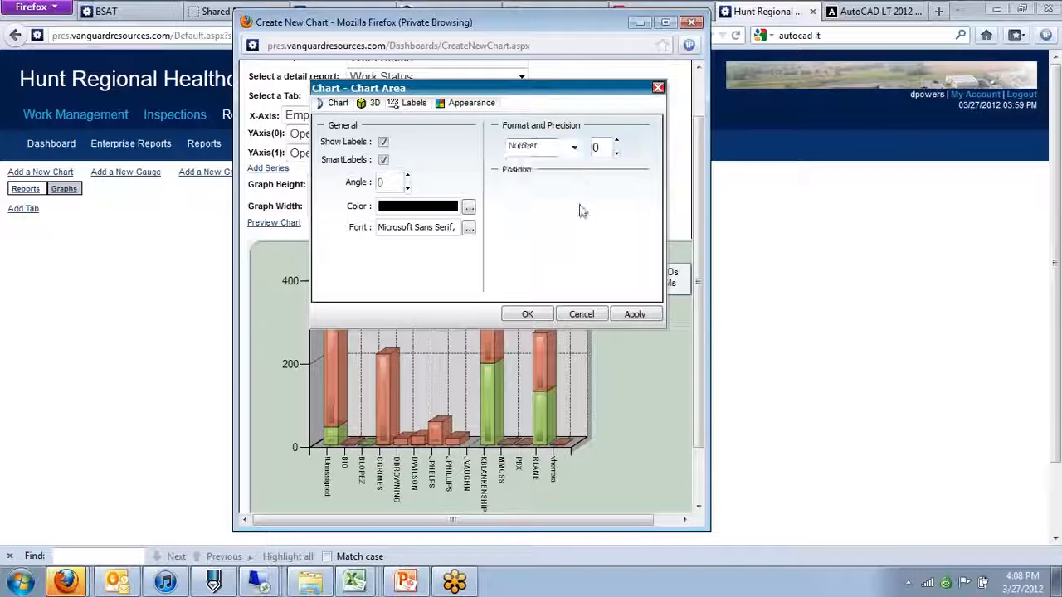
{"action": "left_click", "coordinate": [635, 313]}
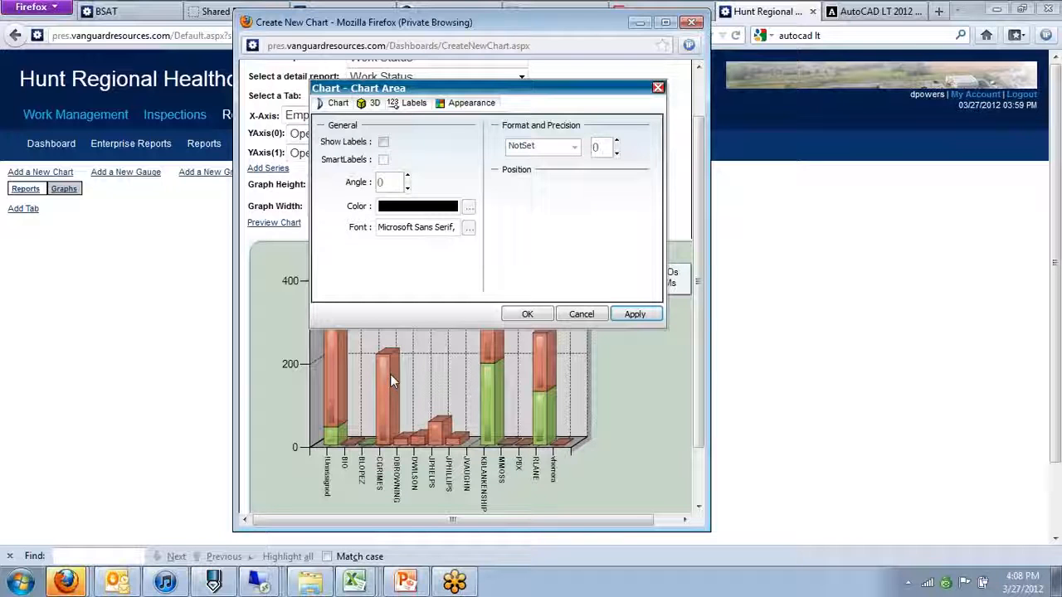
{"action": "left_click", "coordinate": [527, 313]}
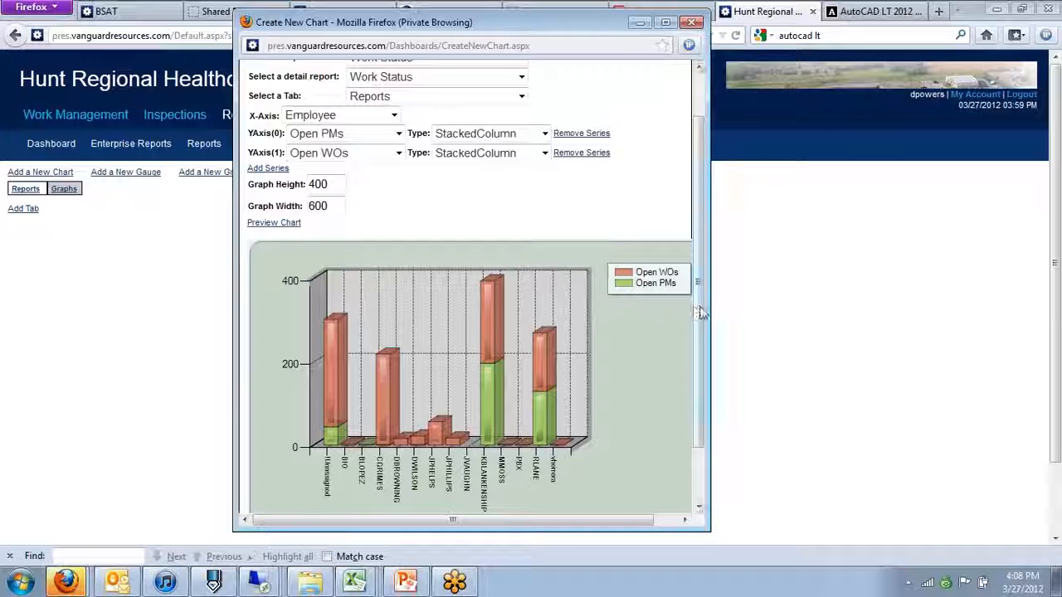
Step: Place the chart's legend inside the chart area and confirm the legend properties
{"action": "left_click_drag", "start_coordinate": [701, 313], "coordinate": [705, 384]}
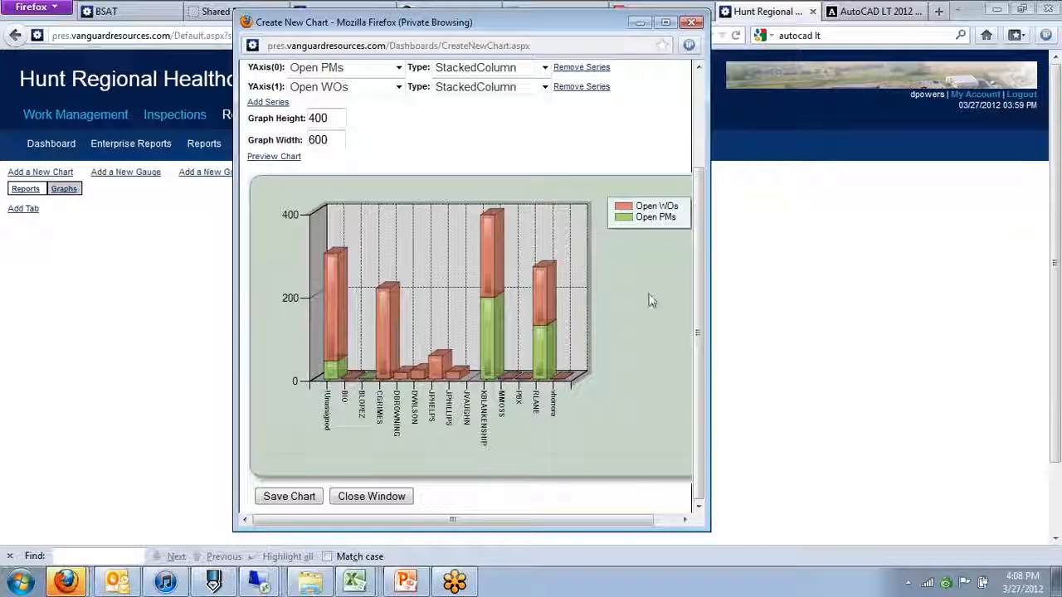
{"action": "right_click", "coordinate": [655, 214]}
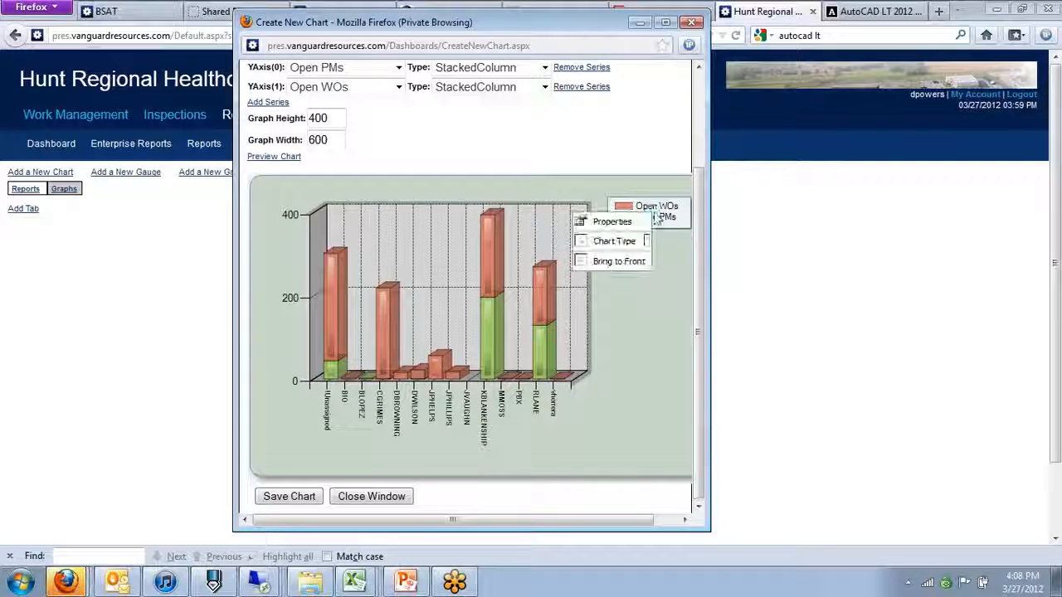
{"action": "left_click", "coordinate": [637, 219]}
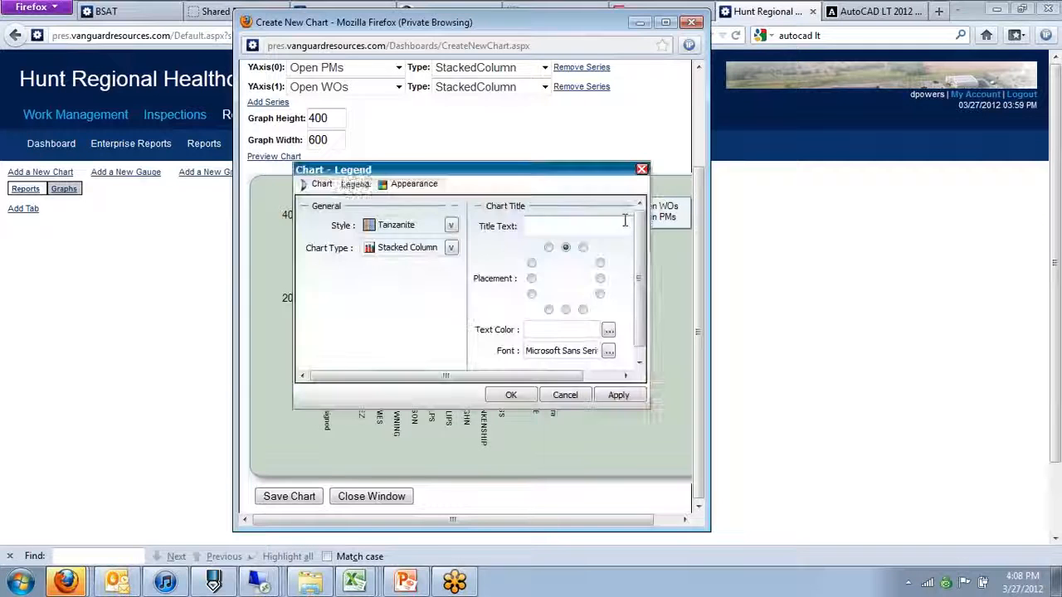
{"action": "left_click", "coordinate": [364, 184]}
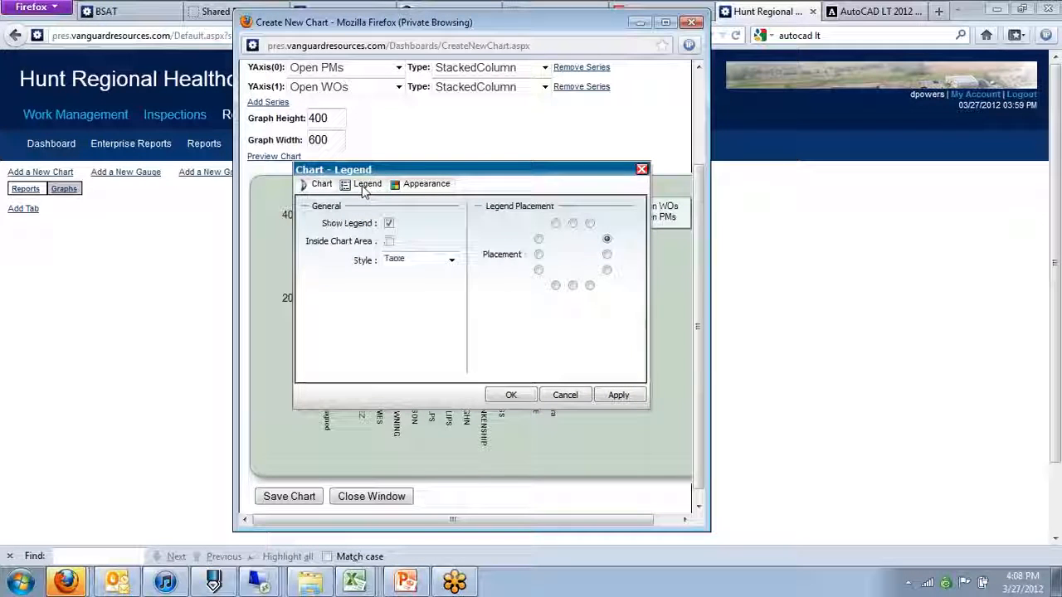
{"action": "left_click", "coordinate": [389, 242]}
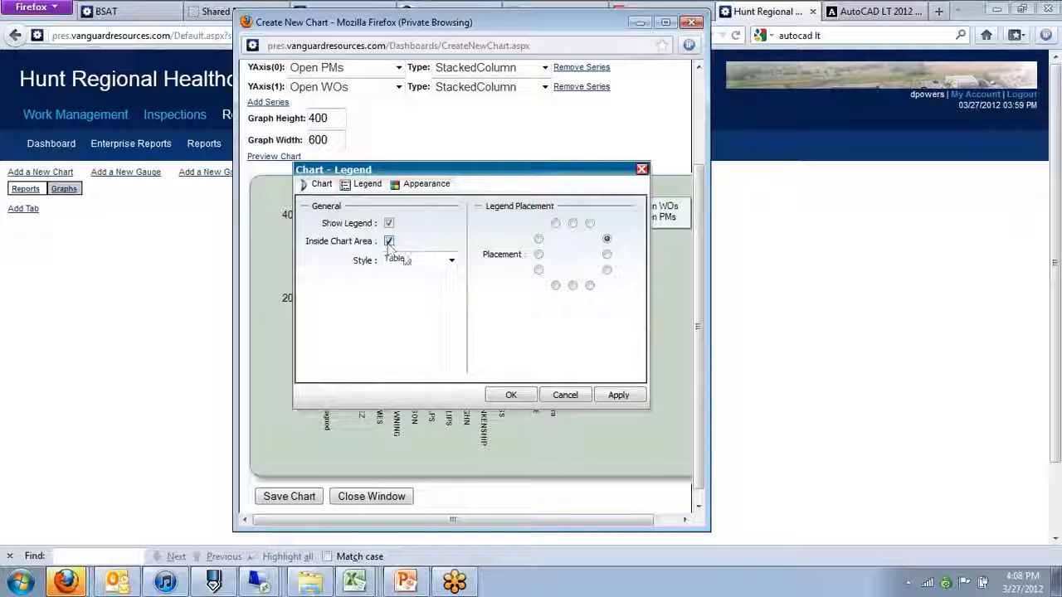
{"action": "left_click", "coordinate": [618, 395]}
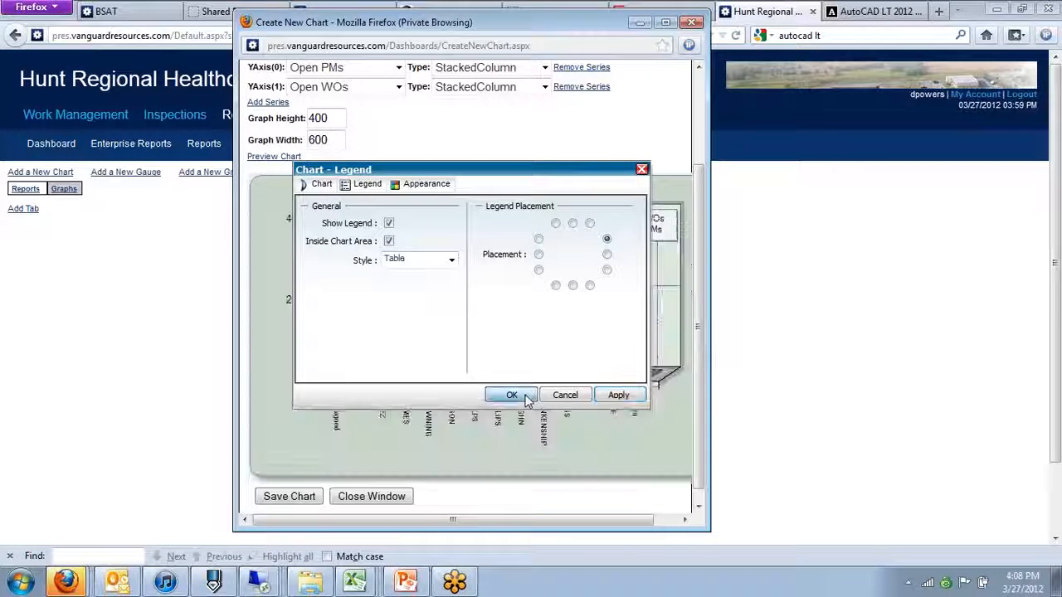
{"action": "left_click", "coordinate": [512, 396]}
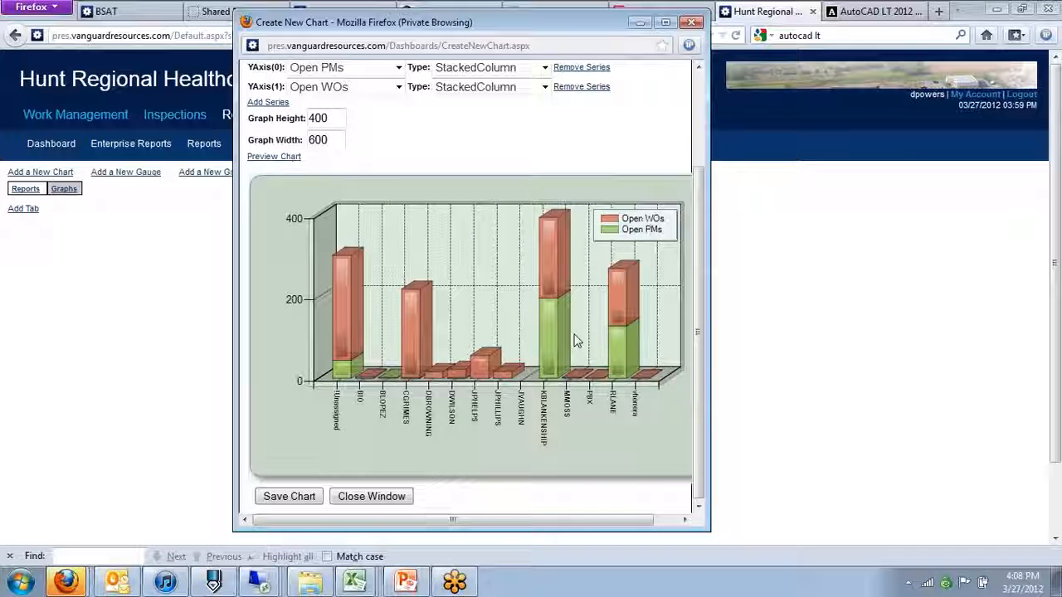
Step: Save the chart to the dashboard and reposition it just below the tab links, near the page's edge
{"action": "left_click", "coordinate": [294, 498]}
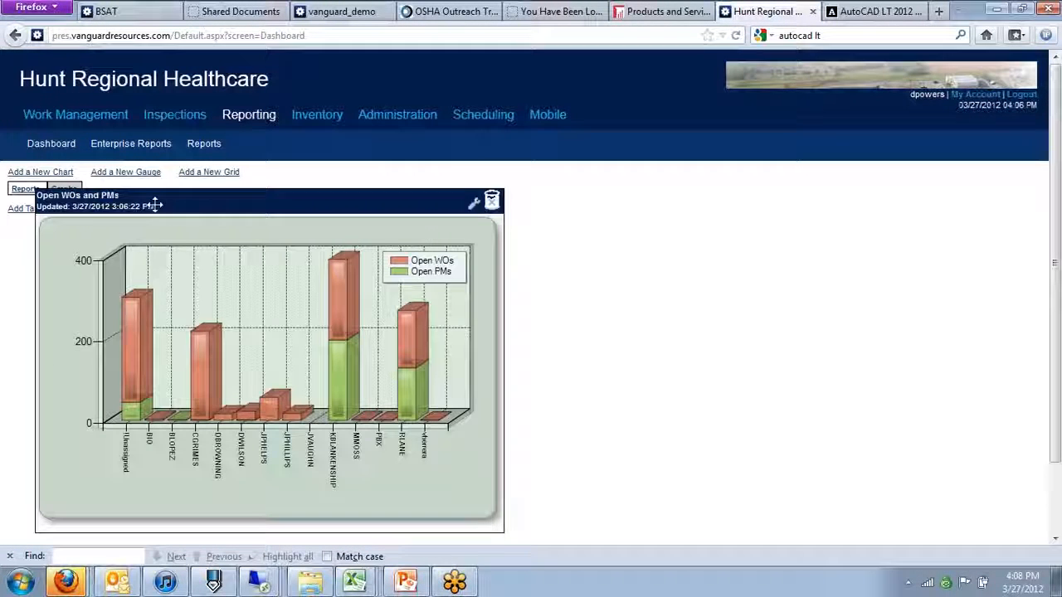
{"action": "left_click_drag", "start_coordinate": [217, 204], "coordinate": [198, 229]}
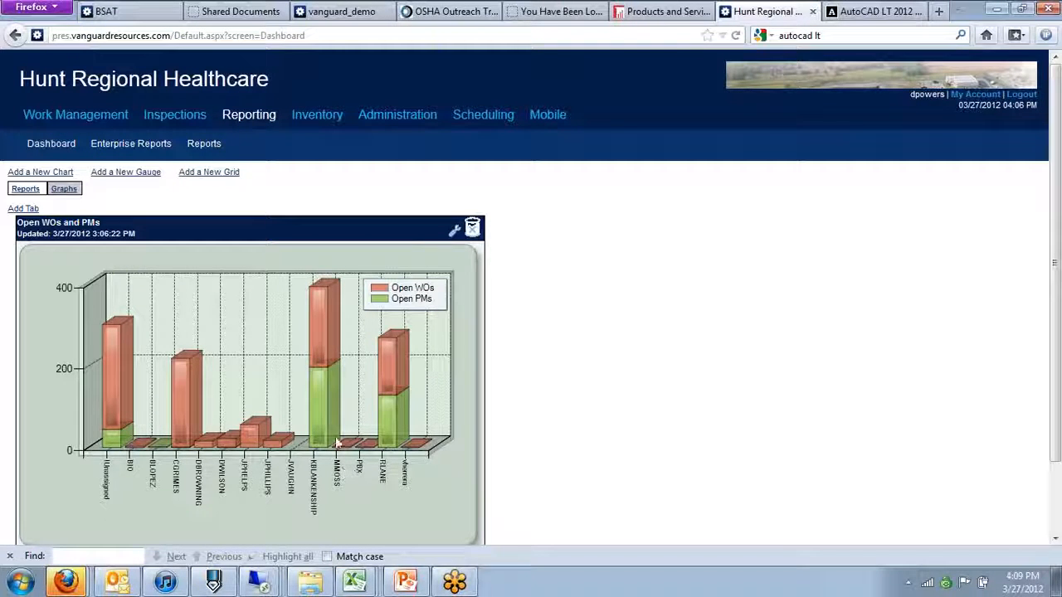
Step: Reopen the saved Open WOs and PMs chart for editing and preview it
{"action": "left_click", "coordinate": [453, 234]}
{"action": "left_click", "coordinate": [510, 268]}
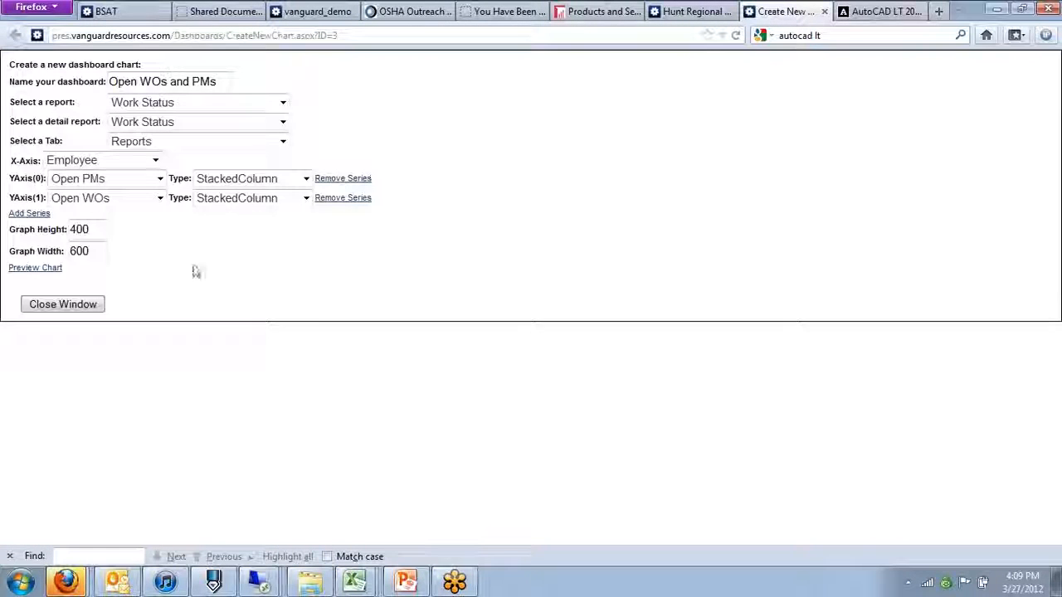
{"action": "left_click", "coordinate": [40, 270]}
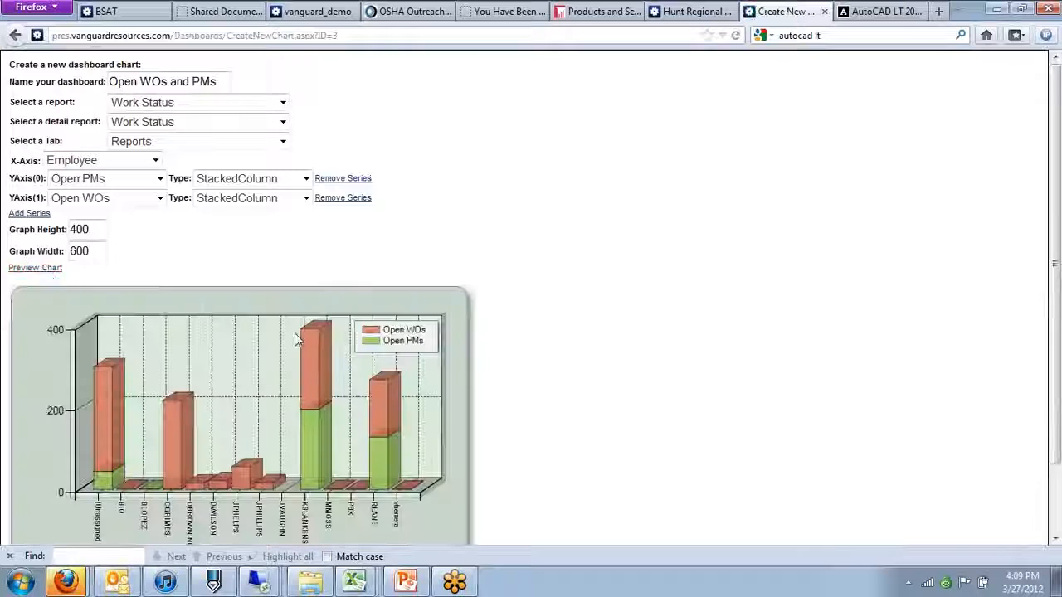
Step: Turn off 3D in the Open WOs and PMs chart area properties, then apply and confirm the change
{"action": "right_click", "coordinate": [254, 382]}
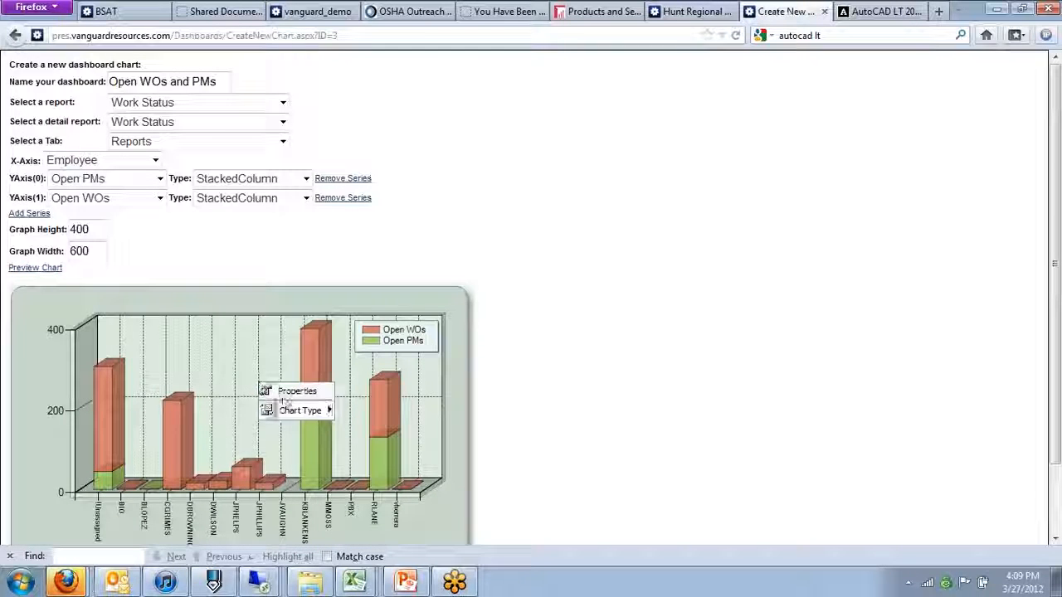
{"action": "left_click", "coordinate": [320, 407]}
{"action": "double_click", "coordinate": [463, 312]}
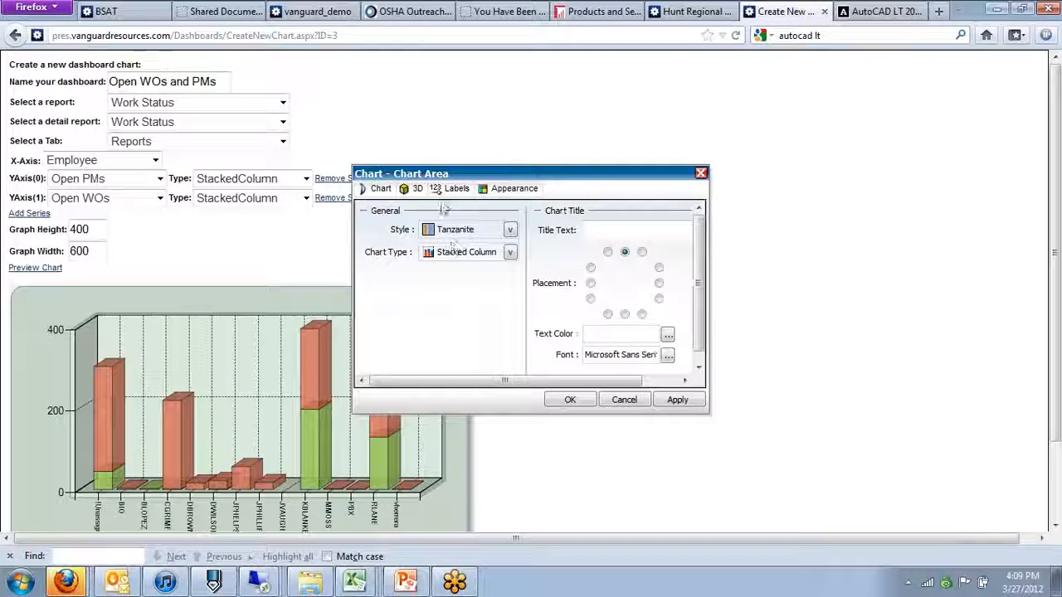
{"action": "left_click", "coordinate": [413, 189]}
{"action": "left_click", "coordinate": [447, 226]}
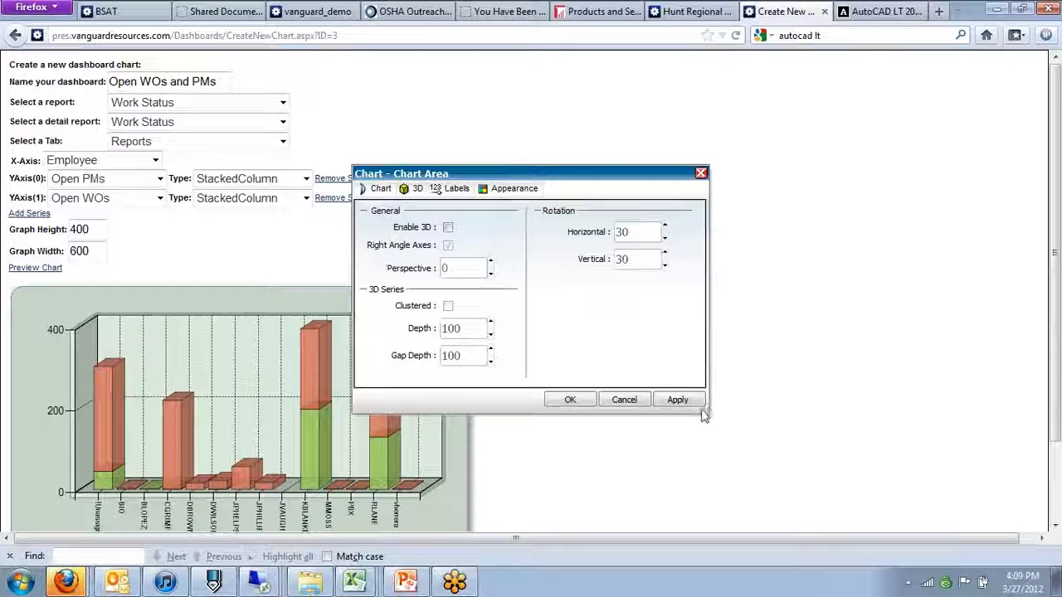
{"action": "left_click", "coordinate": [676, 400]}
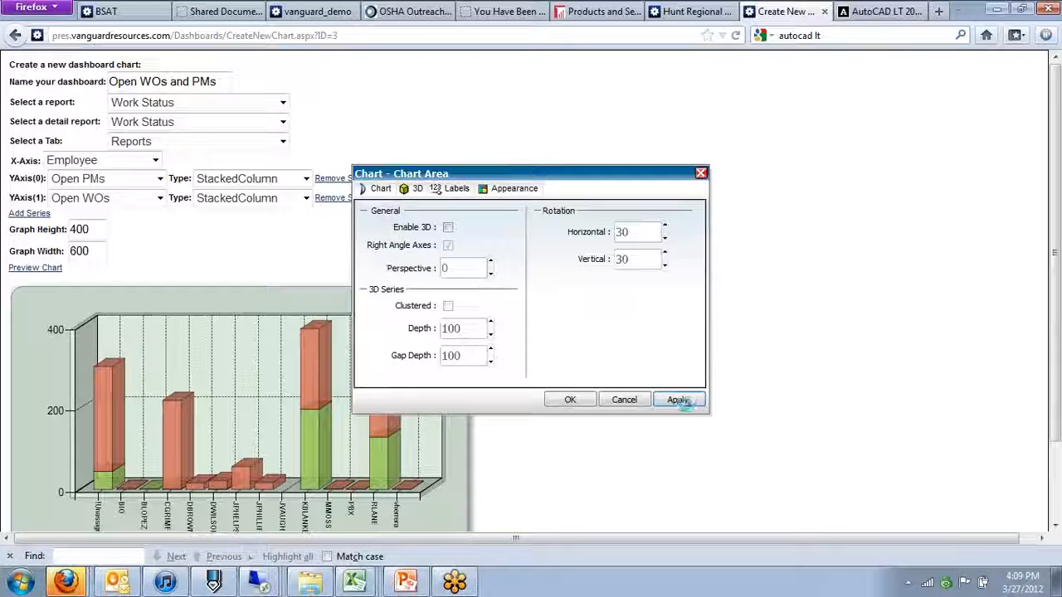
{"action": "left_click", "coordinate": [570, 402]}
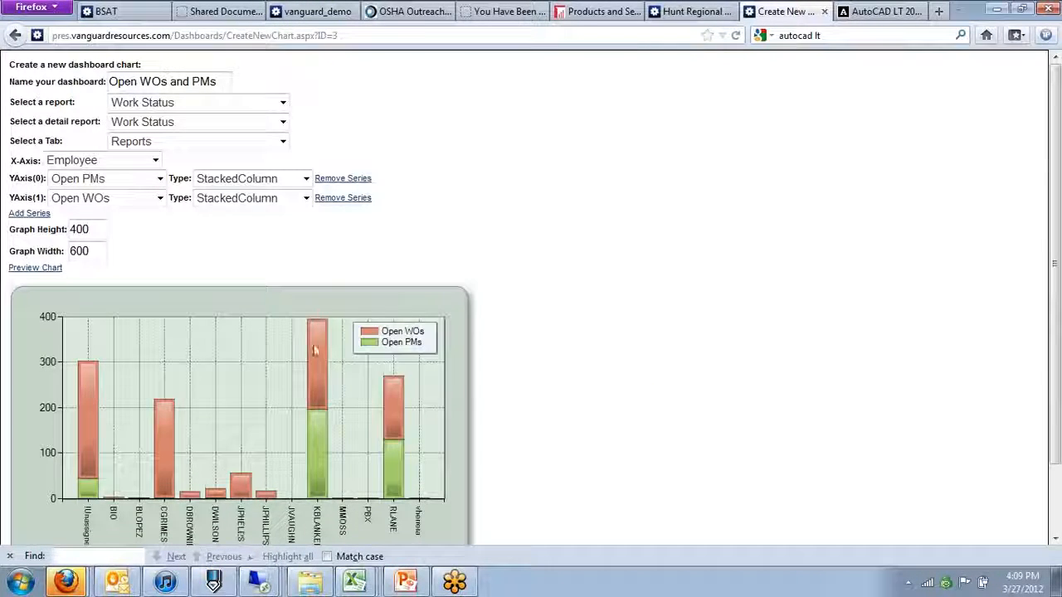
Step: Save the edited Open WOs and PMs chart and align it on the dashboard's Reports tab, under the tab links near the page's edge
{"action": "scroll", "coordinate": [316, 350], "scroll_direction": "down", "scroll_amount": 2}
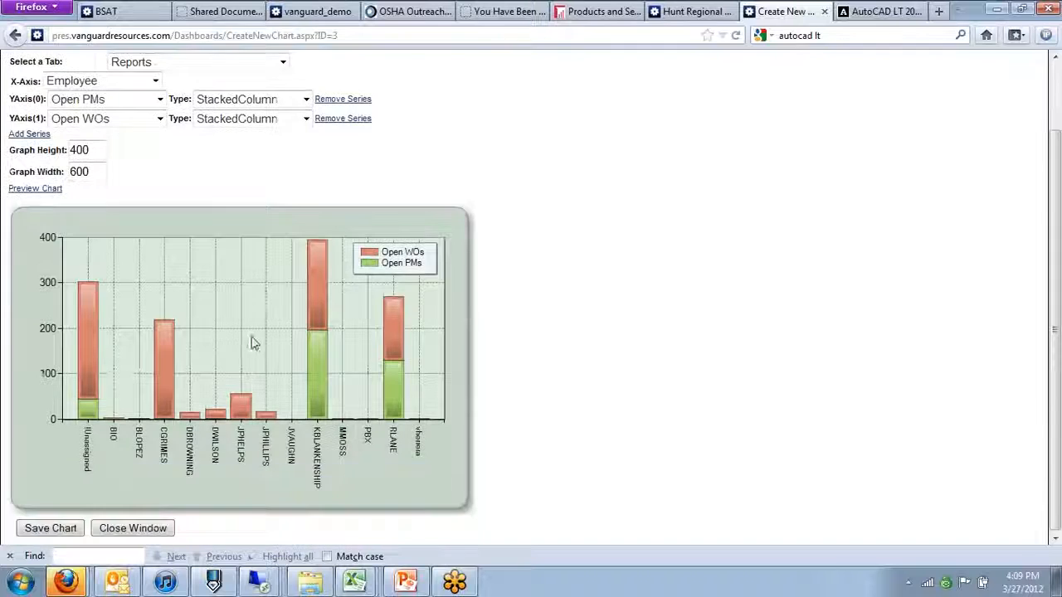
{"action": "left_click", "coordinate": [61, 528]}
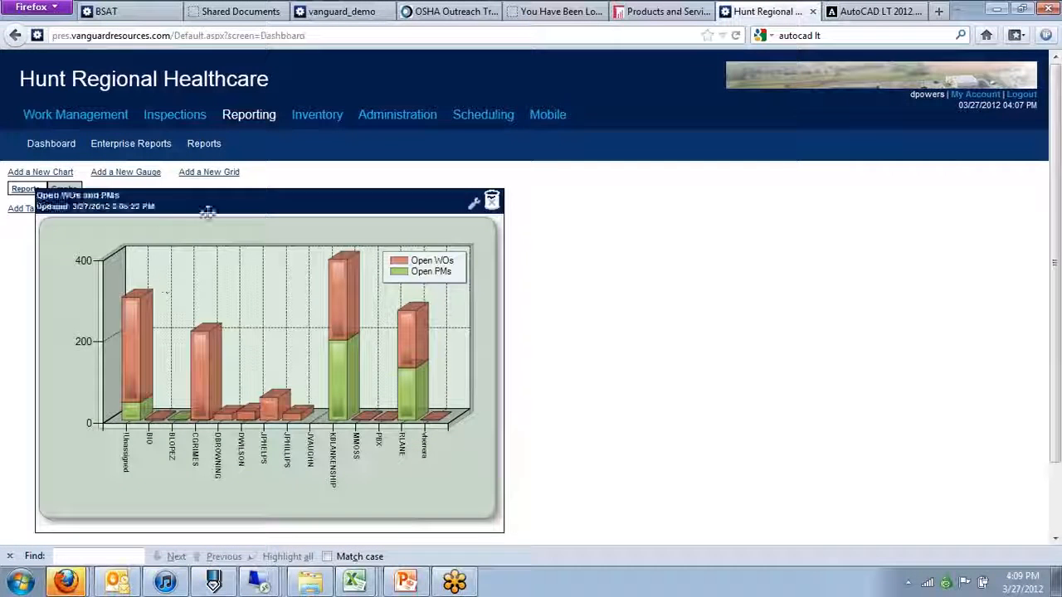
{"action": "left_click_drag", "start_coordinate": [208, 213], "coordinate": [196, 237]}
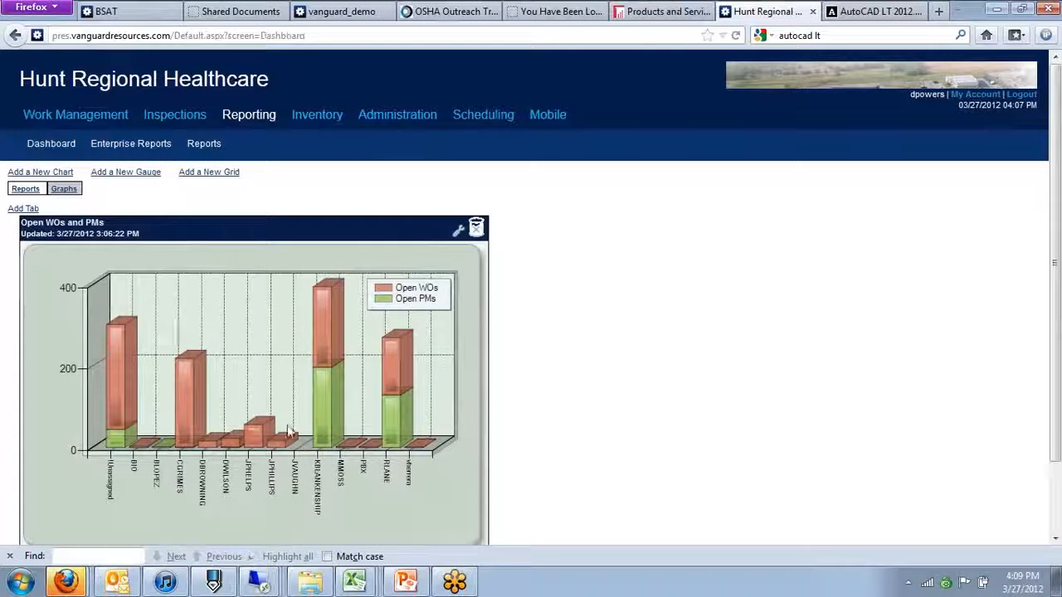
{"action": "left_click", "coordinate": [26, 190]}
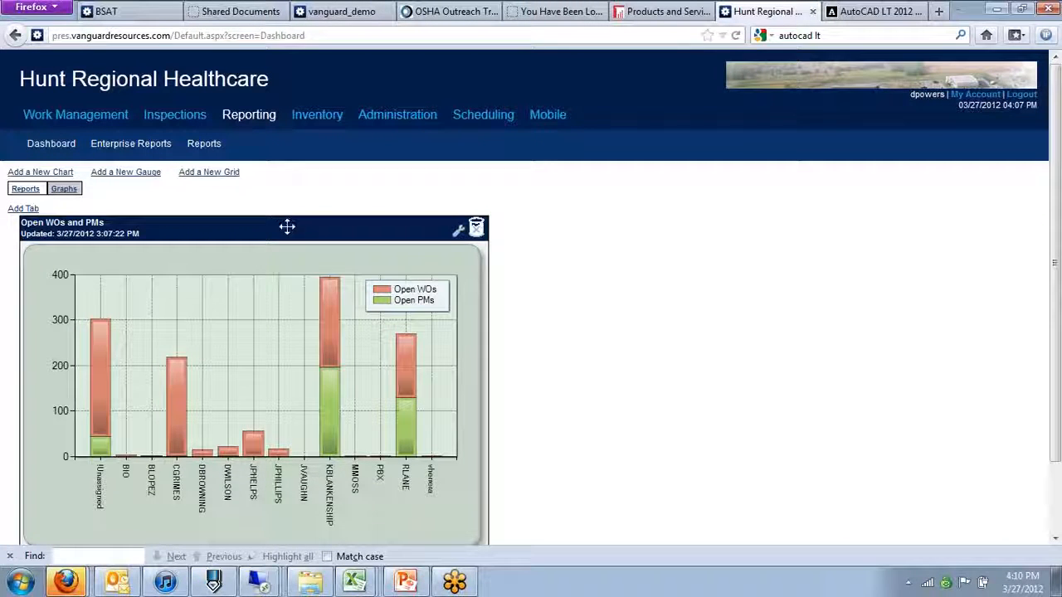
{"action": "left_click_drag", "start_coordinate": [287, 226], "coordinate": [280, 224]}
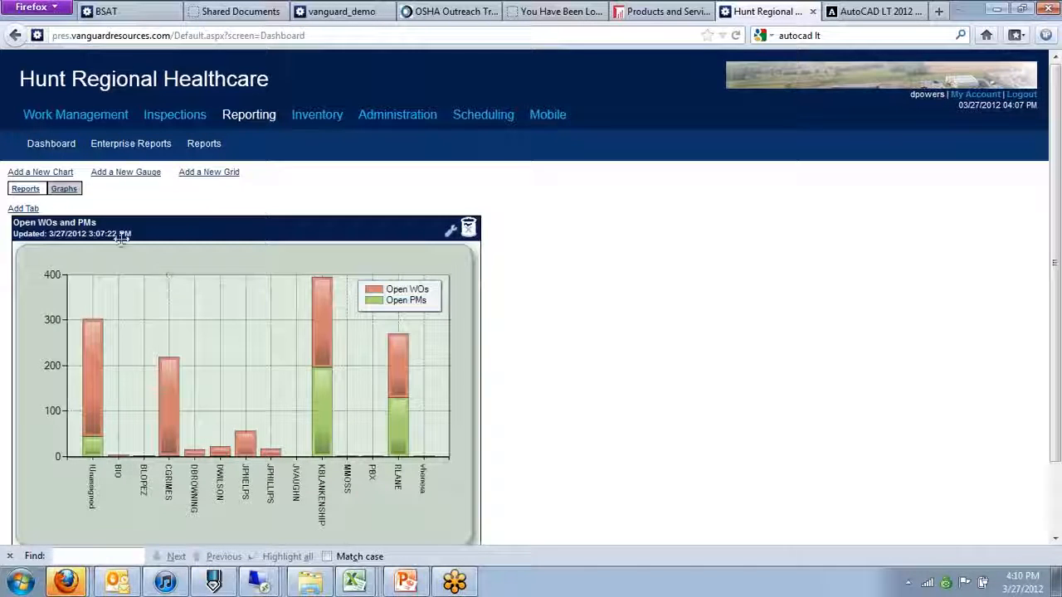
Step: Start a new dashboard chart and name it "Closed WOs and PMs MTD"
{"action": "left_click", "coordinate": [63, 175]}
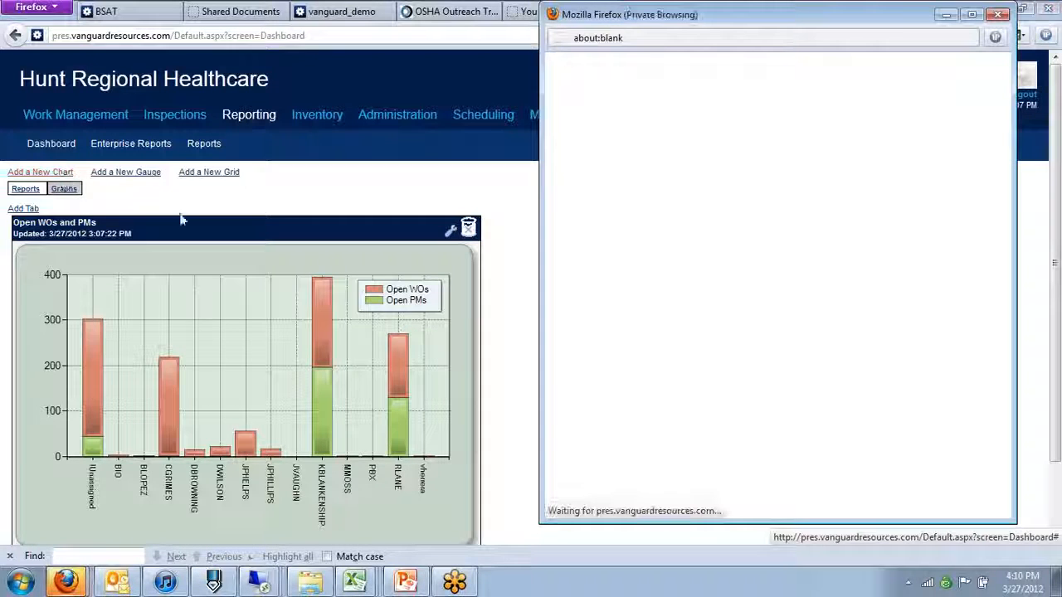
{"action": "left_click", "coordinate": [715, 85]}
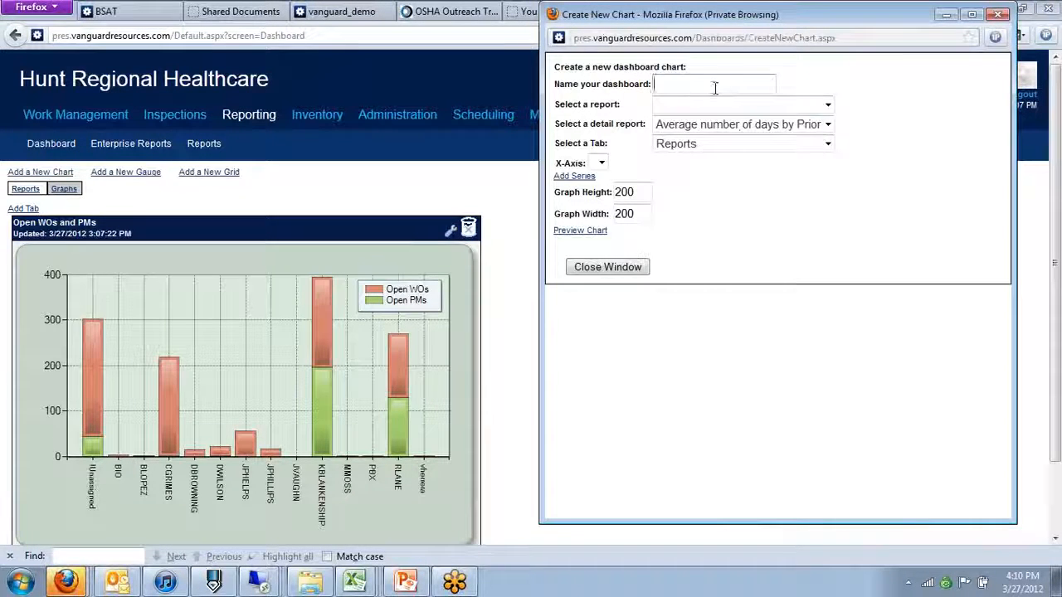
{"action": "type", "text": "Closed"}
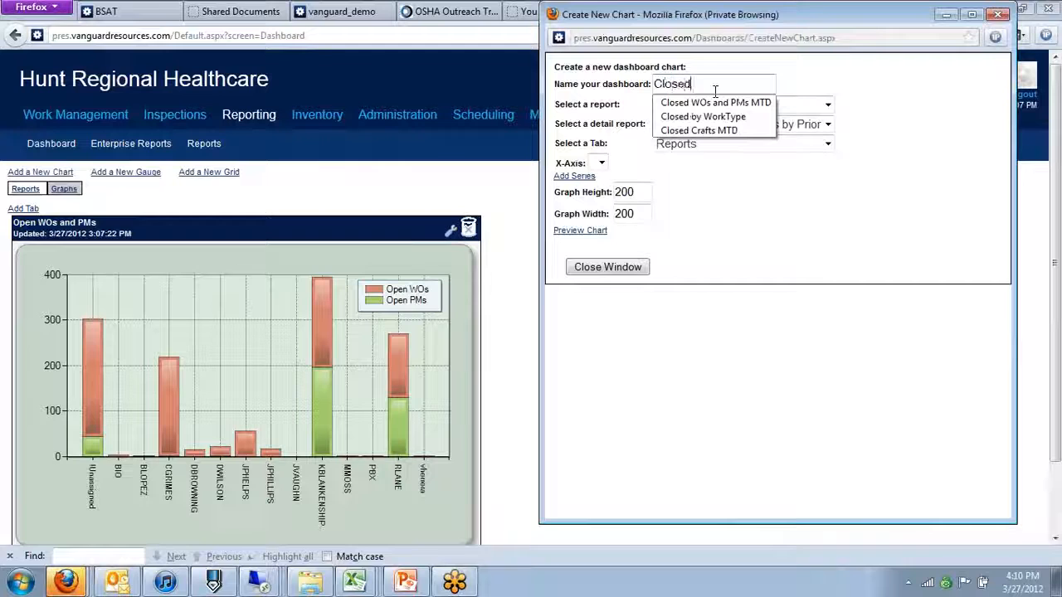
{"action": "type", "text": " WOs a"}
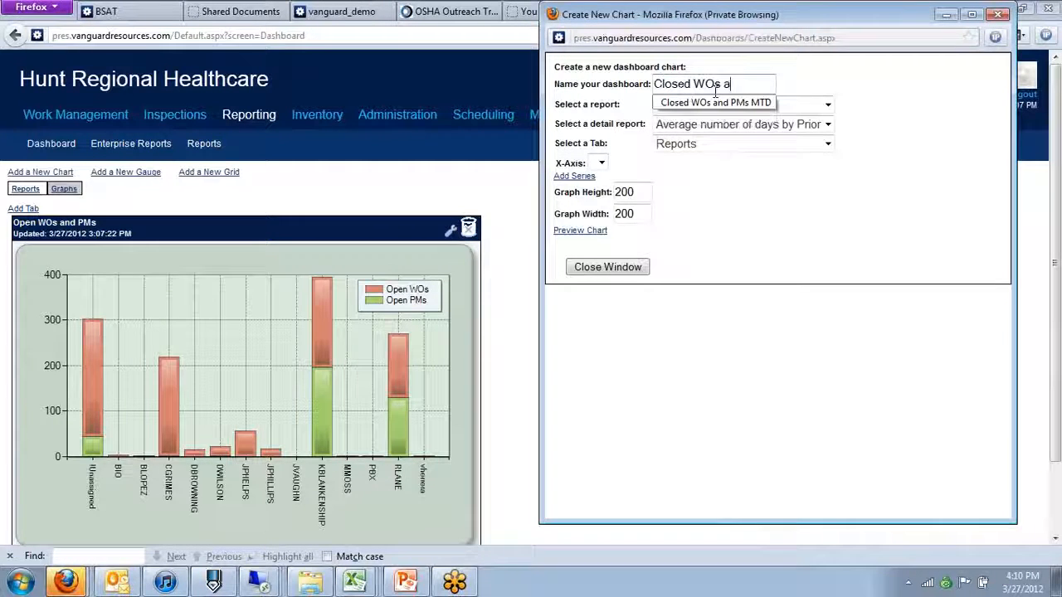
{"action": "type", "text": "nd PMs MTD"}
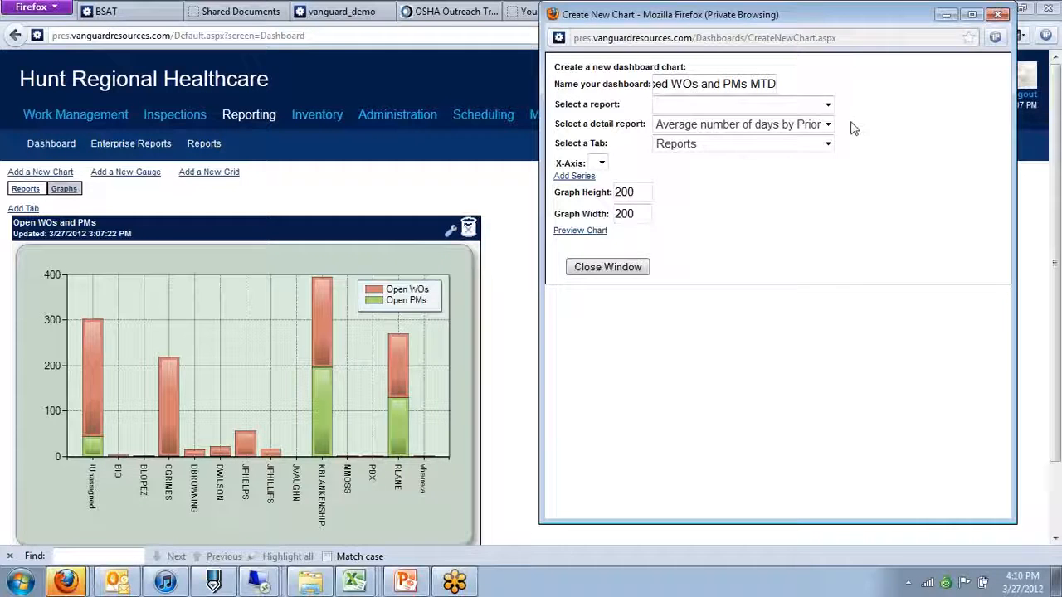
Step: Set both the report and the detail report of the new chart to Work Status
{"action": "left_click", "coordinate": [828, 105]}
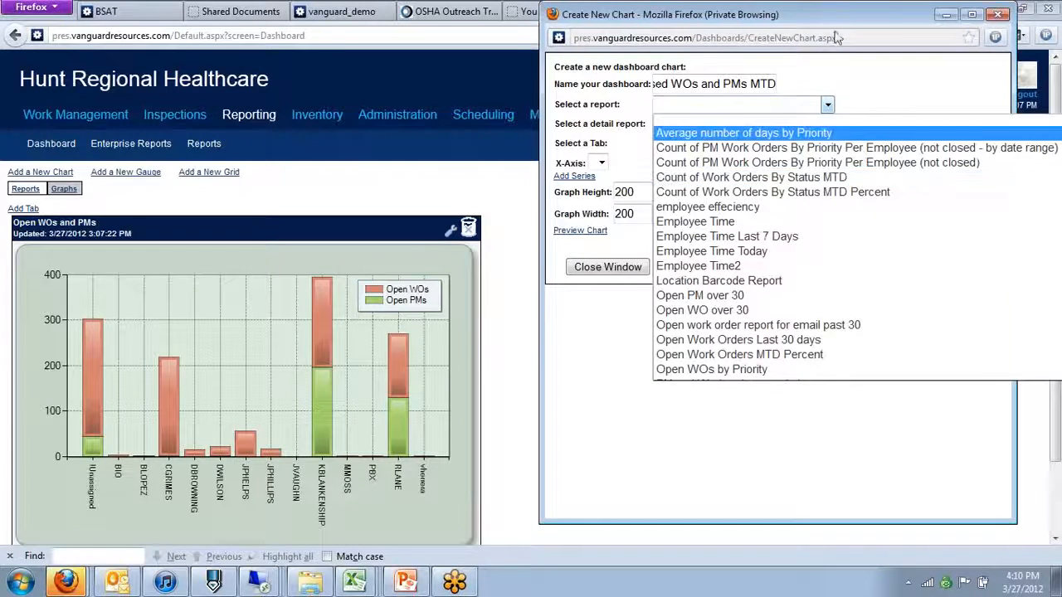
{"action": "left_click", "coordinate": [830, 133]}
{"action": "left_click", "coordinate": [623, 127]}
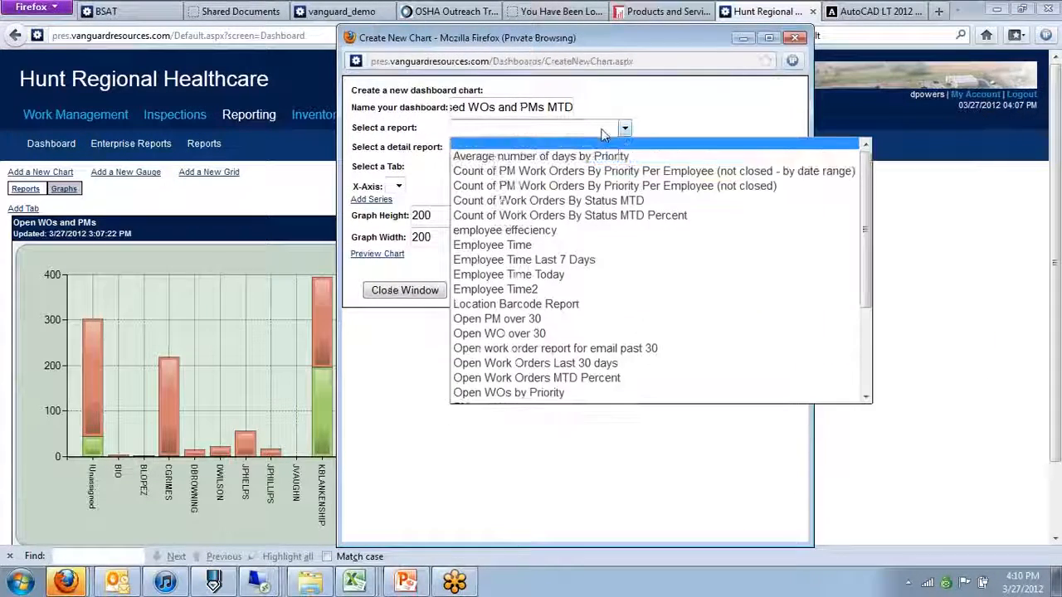
{"action": "scroll", "coordinate": [873, 238], "scroll_direction": "down", "scroll_amount": 3}
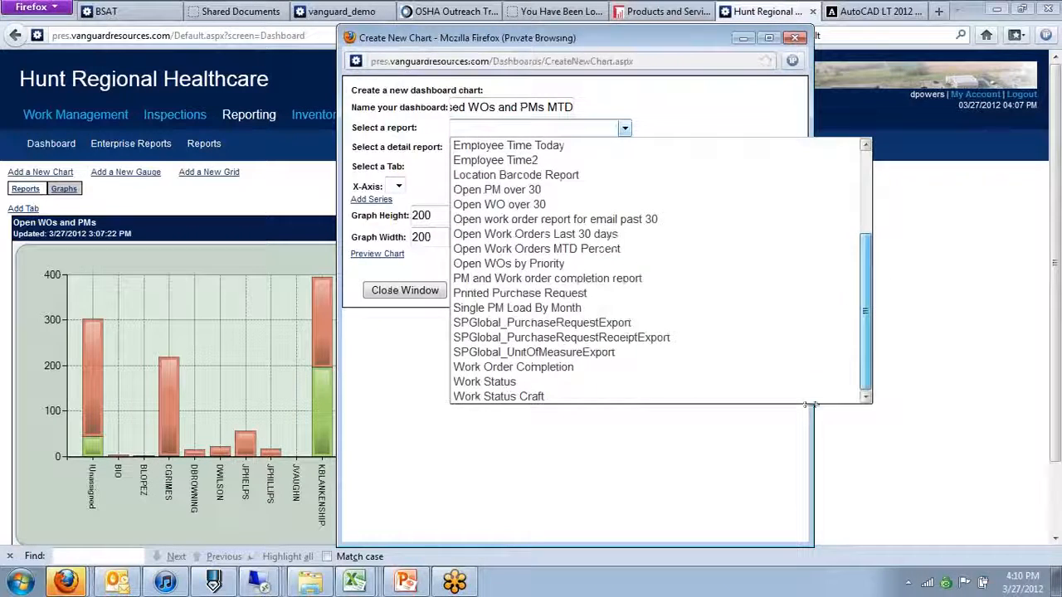
{"action": "left_click", "coordinate": [638, 380]}
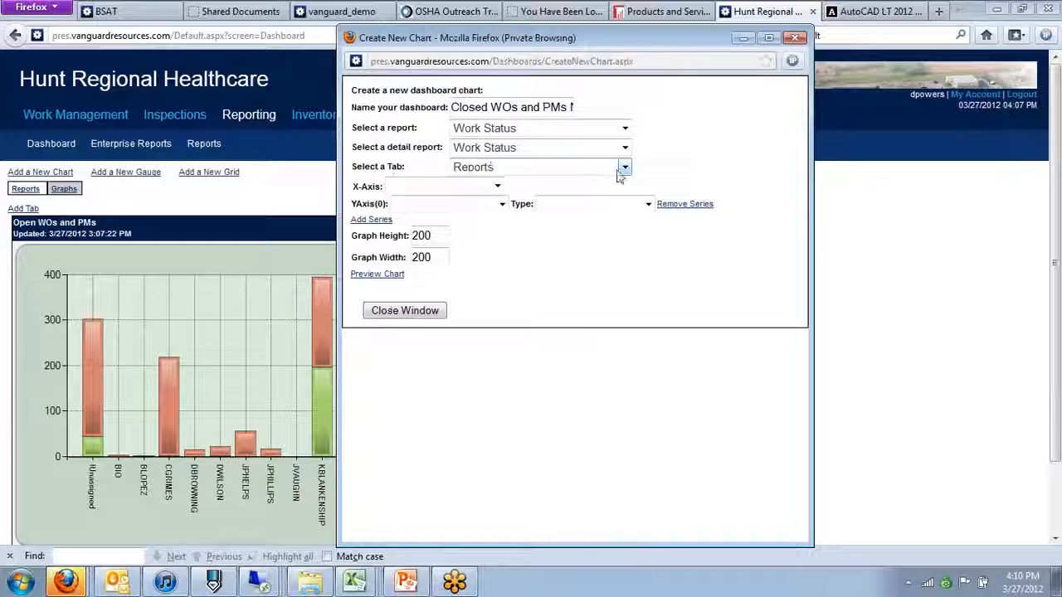
Step: Set the X-axis to Employee and plot Closed PMs MTD and Closed WOs MTD as two Y-axis series
{"action": "left_click", "coordinate": [479, 188]}
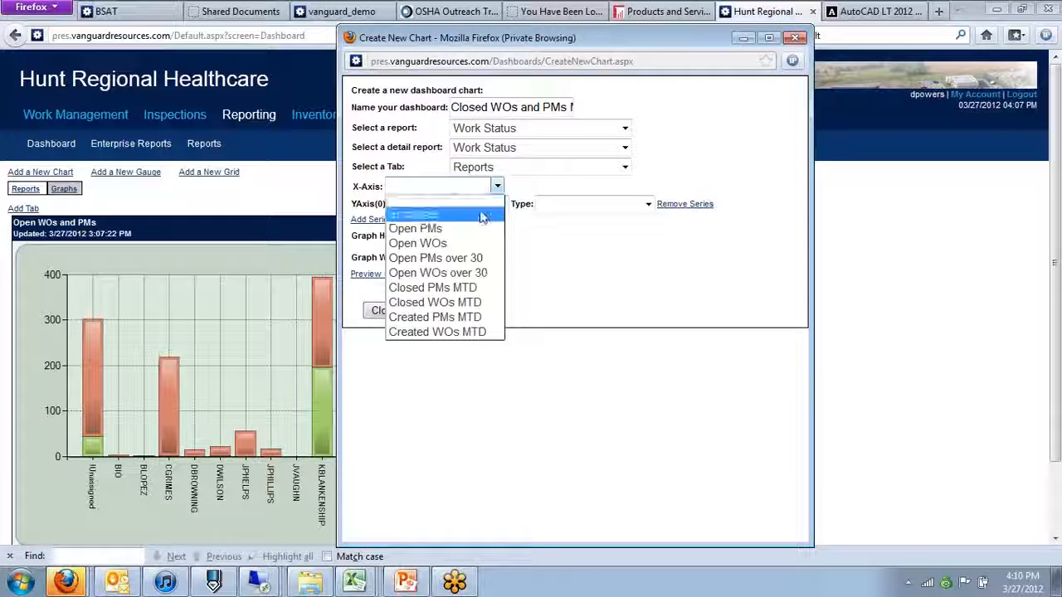
{"action": "left_click", "coordinate": [481, 216]}
{"action": "left_click", "coordinate": [471, 206]}
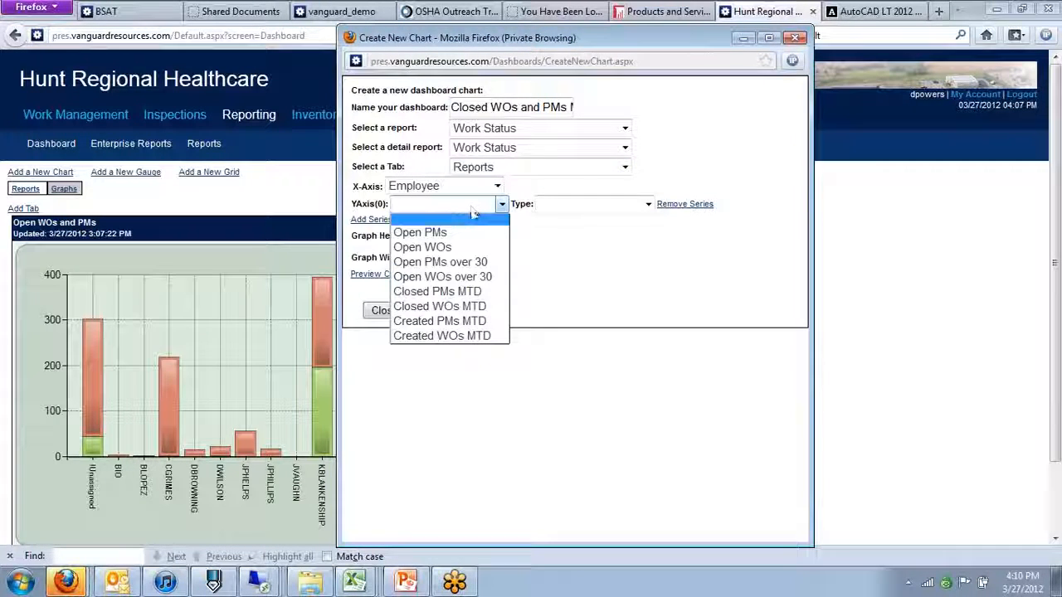
{"action": "left_click", "coordinate": [470, 291]}
{"action": "left_click", "coordinate": [371, 220]}
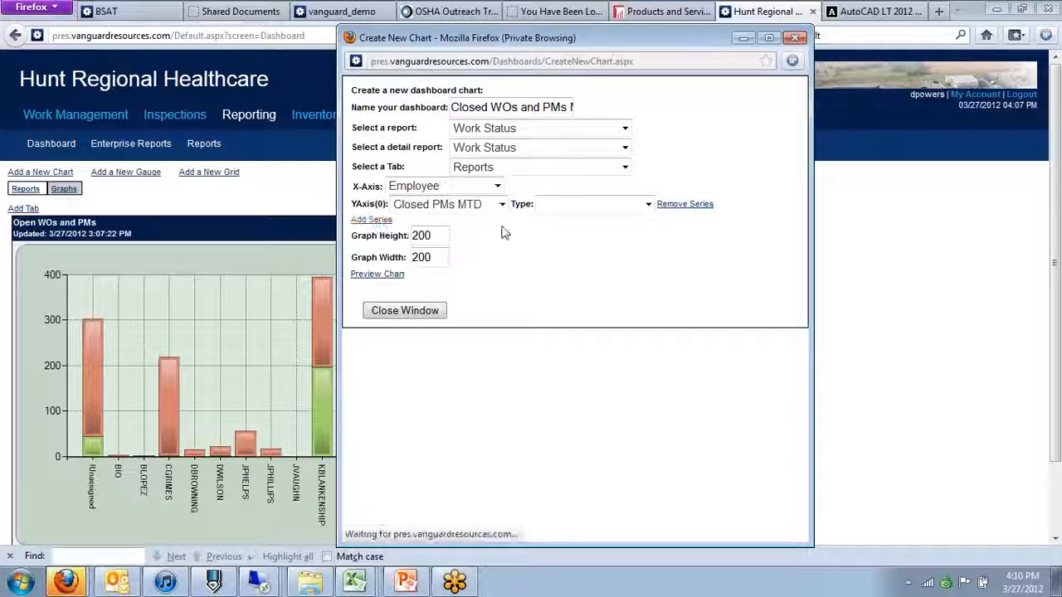
{"action": "left_click", "coordinate": [498, 224]}
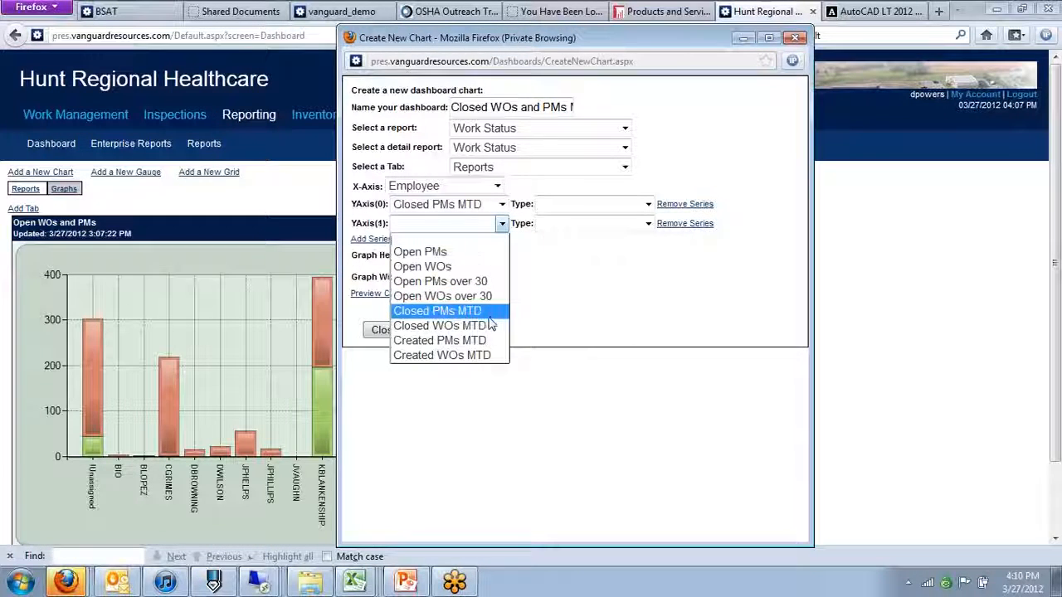
{"action": "left_click", "coordinate": [486, 324]}
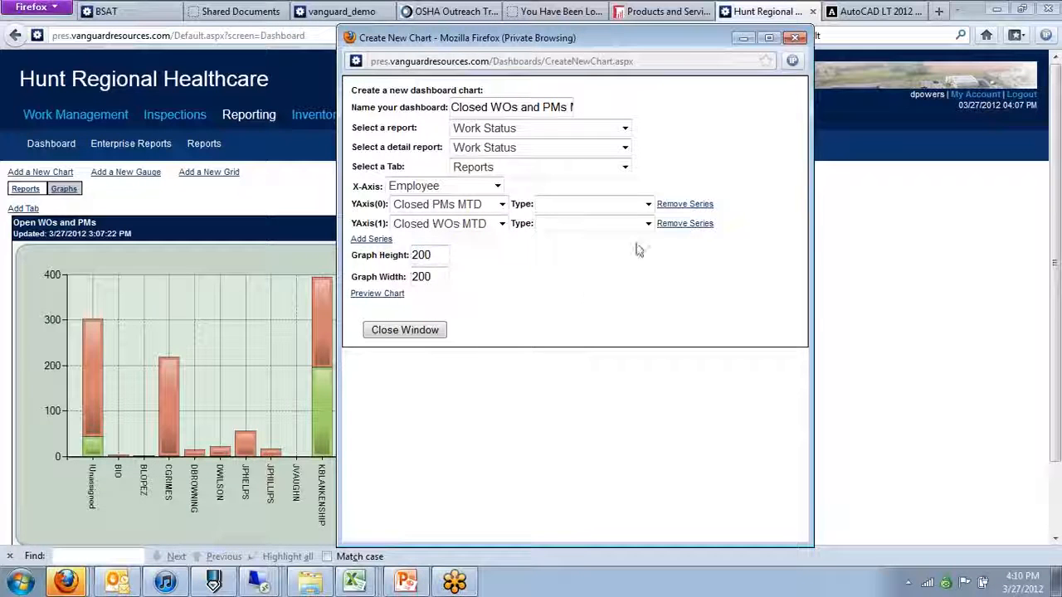
Step: Set the type of both the Closed PMs MTD and Closed WOs MTD series to StackedBar
{"action": "left_click", "coordinate": [648, 203]}
{"action": "left_click_drag", "start_coordinate": [649, 298], "coordinate": [652, 427]}
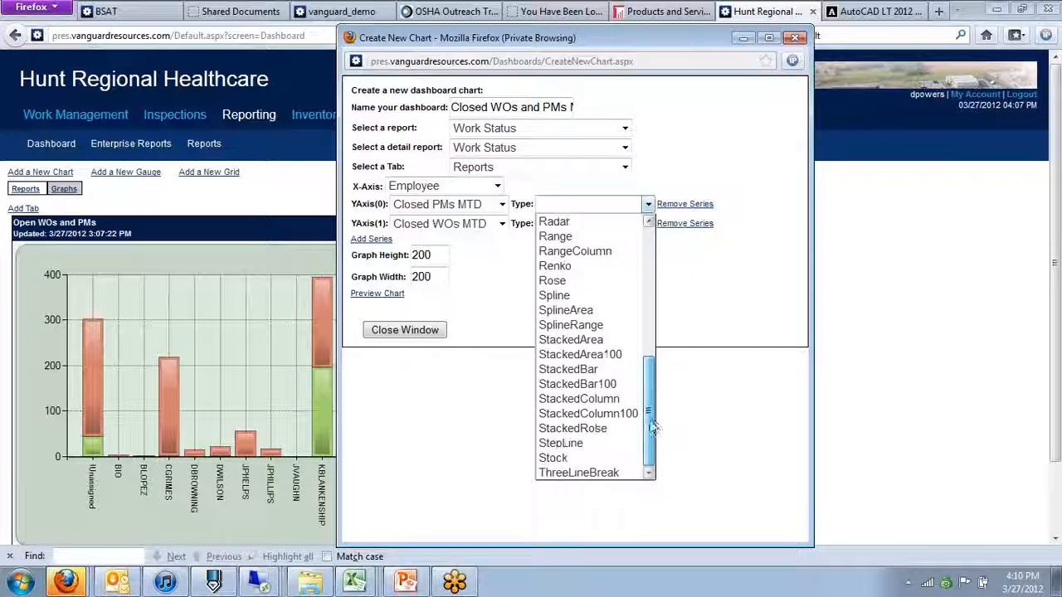
{"action": "left_click", "coordinate": [626, 369]}
{"action": "left_click", "coordinate": [646, 223]}
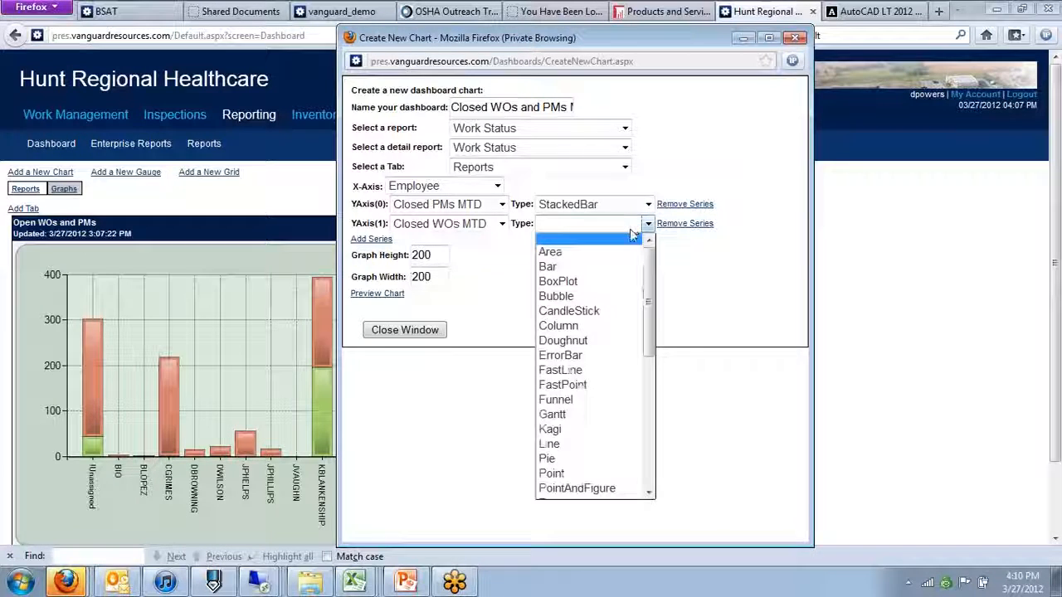
{"action": "scroll", "coordinate": [631, 415], "scroll_direction": "down", "scroll_amount": 5}
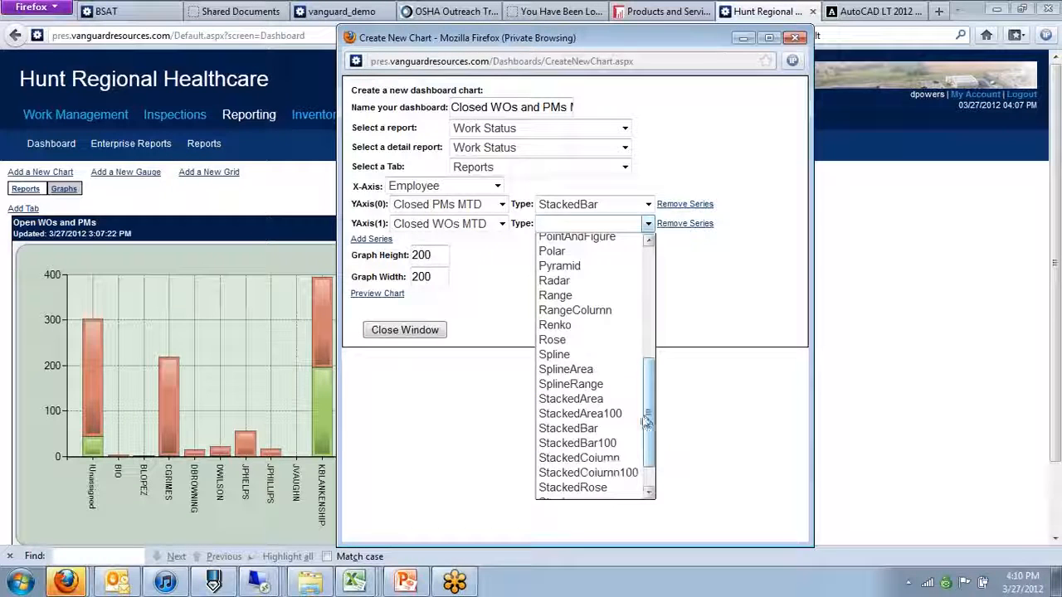
{"action": "left_click", "coordinate": [622, 428]}
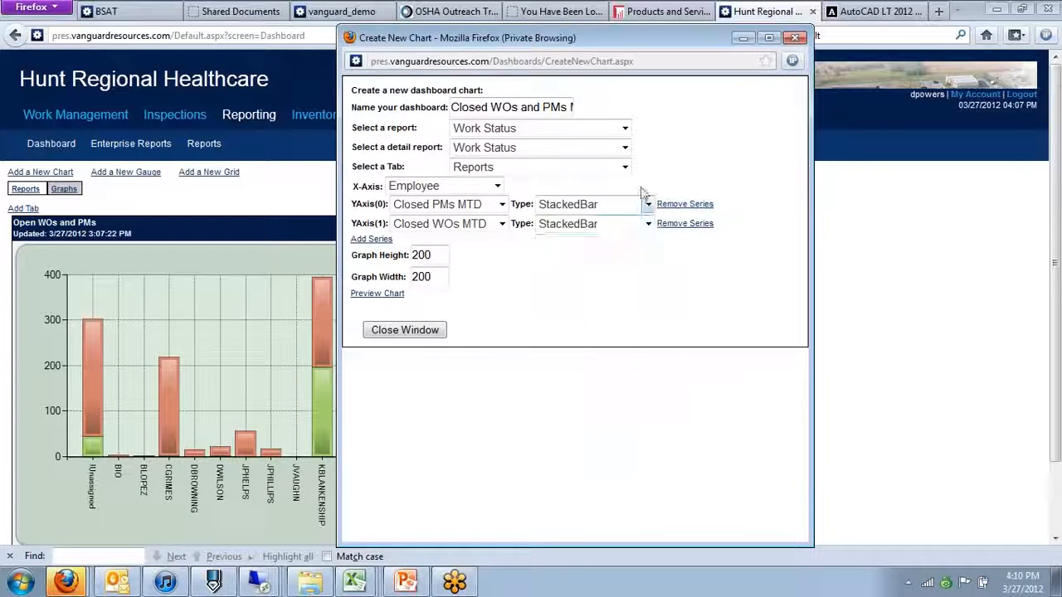
Step: Set the graph height to 400 and the graph width to 600, and preview the chart
{"action": "left_click_drag", "start_coordinate": [420, 255], "coordinate": [412, 256]}
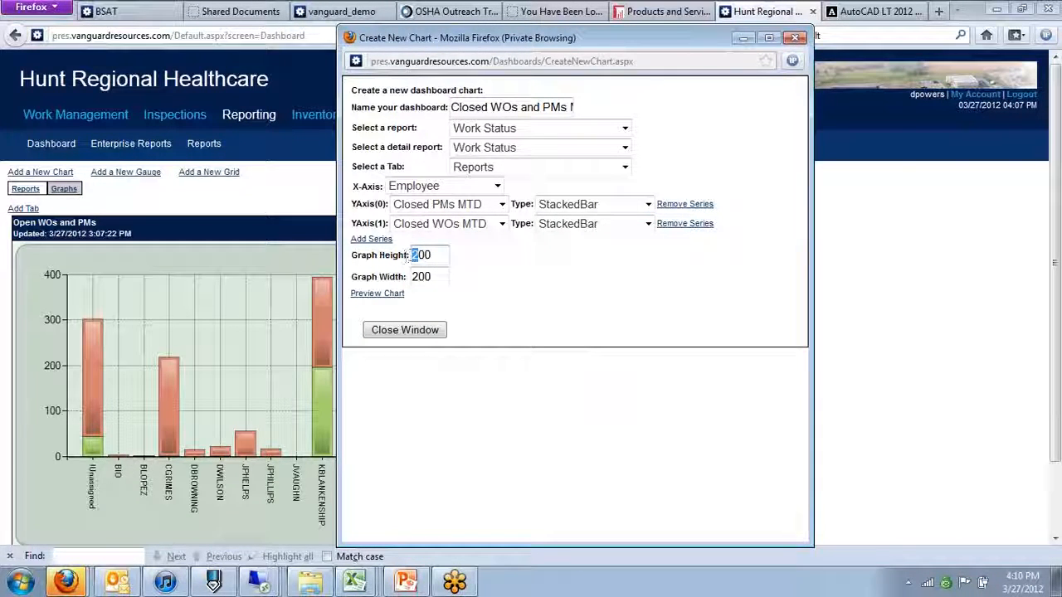
{"action": "type", "text": "4"}
{"action": "double_click", "coordinate": [422, 280]}
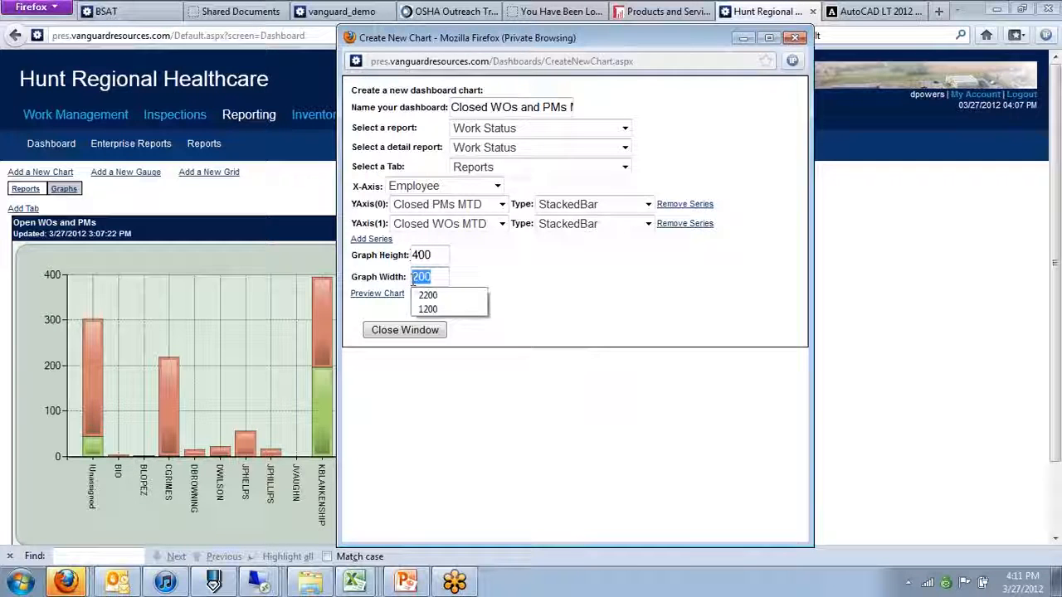
{"action": "left_click", "coordinate": [420, 277]}
{"action": "type", "text": "6"}
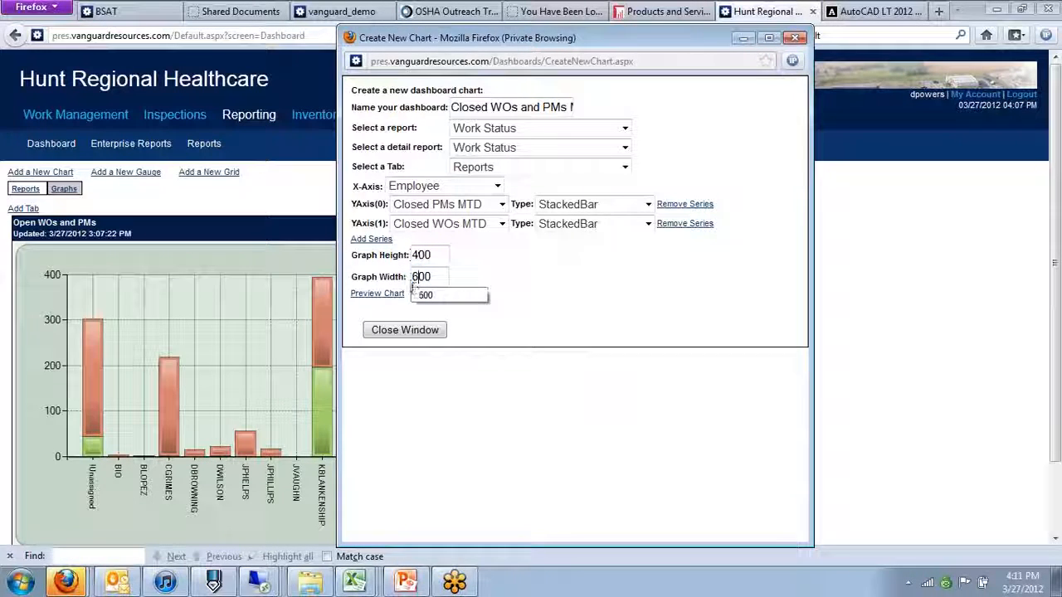
{"action": "left_click", "coordinate": [513, 304]}
{"action": "left_click", "coordinate": [397, 303]}
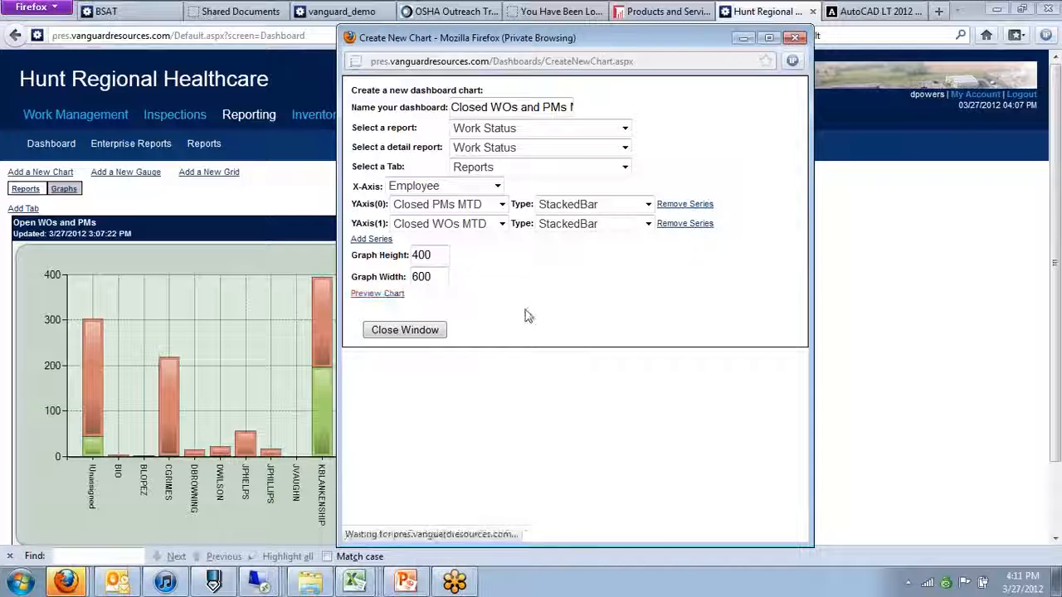
{"action": "scroll", "coordinate": [614, 322], "scroll_direction": "down", "scroll_amount": 2}
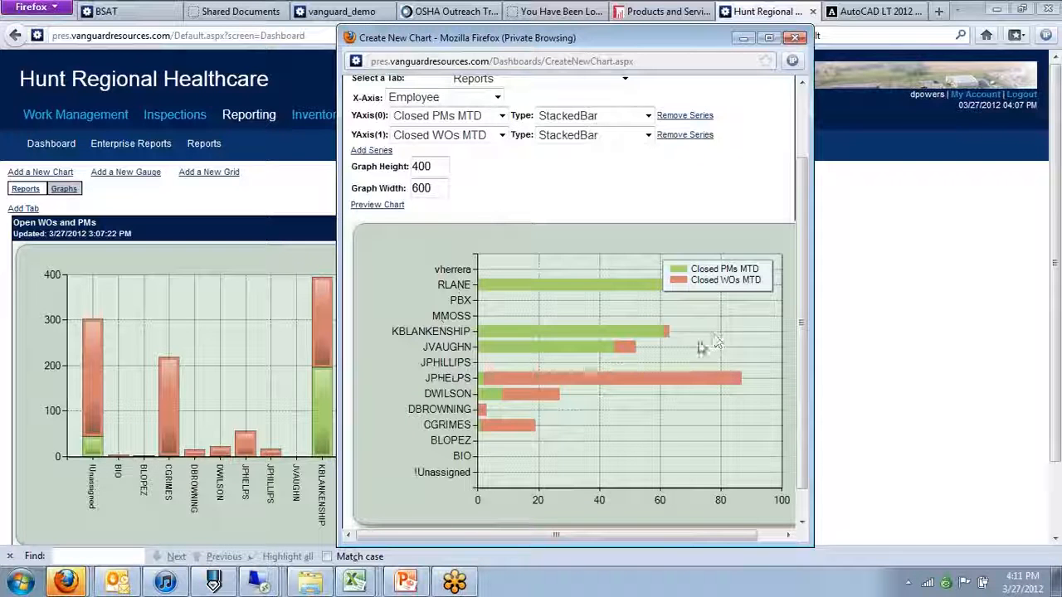
Step: Change the type of the Closed PMs MTD series to StackedColumn
{"action": "left_click", "coordinate": [647, 116]}
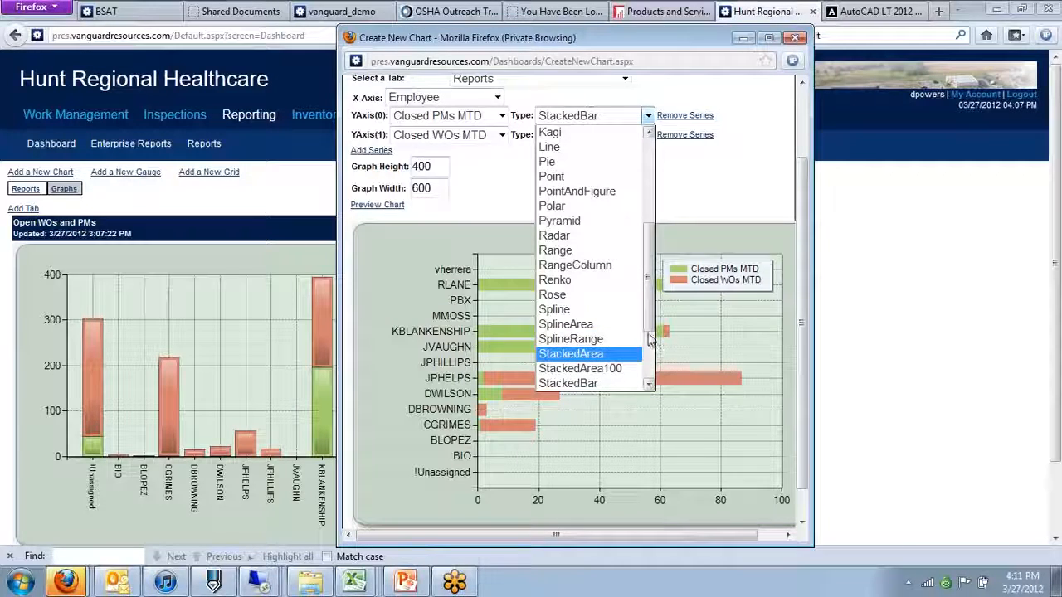
{"action": "scroll", "coordinate": [651, 340], "scroll_direction": "down", "scroll_amount": 3}
{"action": "left_click", "coordinate": [572, 317]}
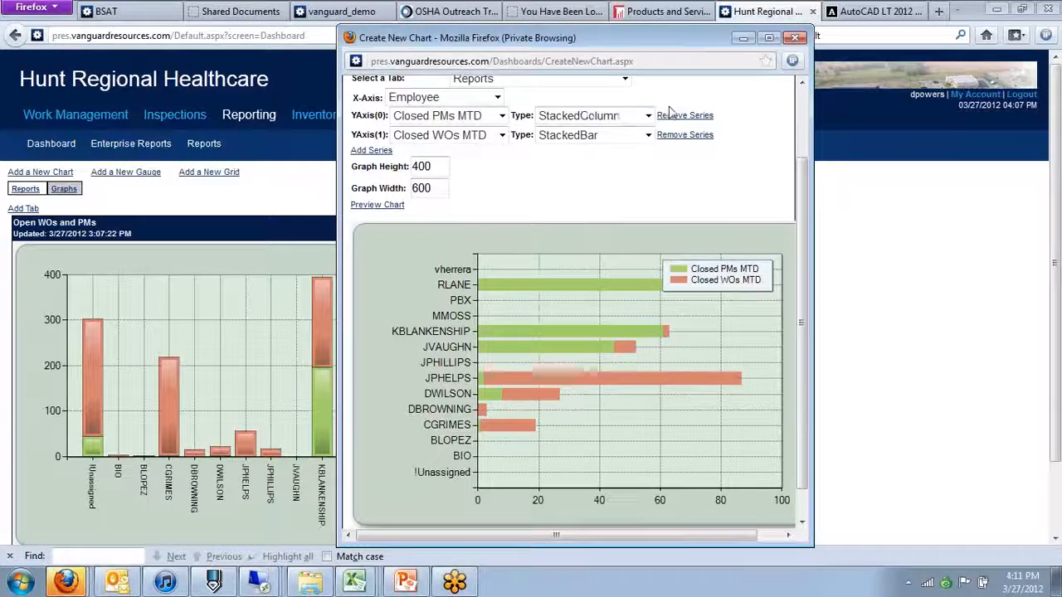
Step: Change the type of the Closed WOs MTD series to StackedColumn and preview the chart again
{"action": "left_click", "coordinate": [648, 134]}
{"action": "scroll", "coordinate": [618, 290], "scroll_direction": "down", "scroll_amount": 3}
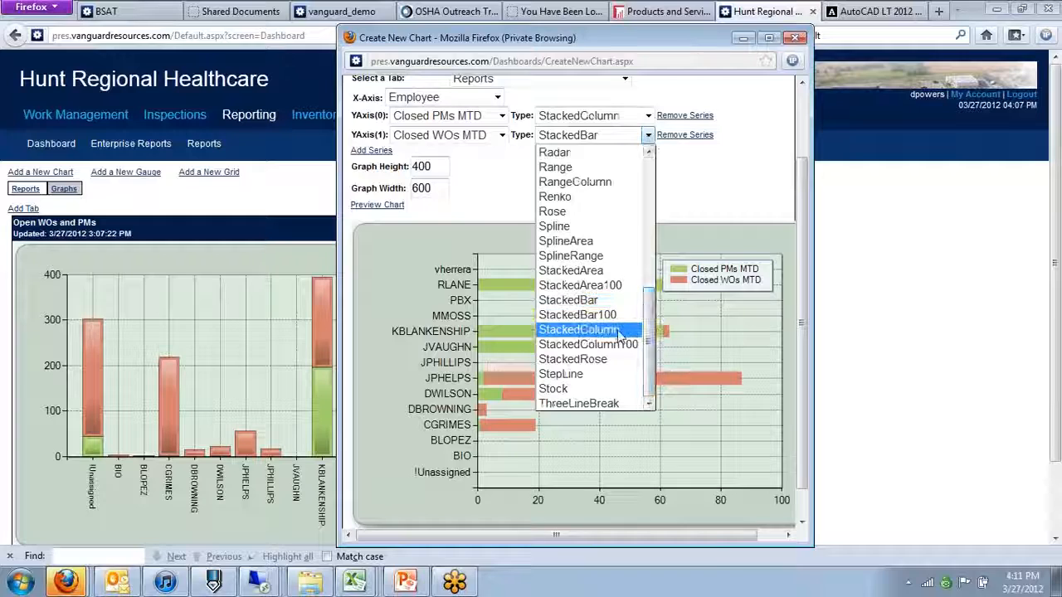
{"action": "left_click", "coordinate": [617, 331]}
{"action": "left_click", "coordinate": [384, 206]}
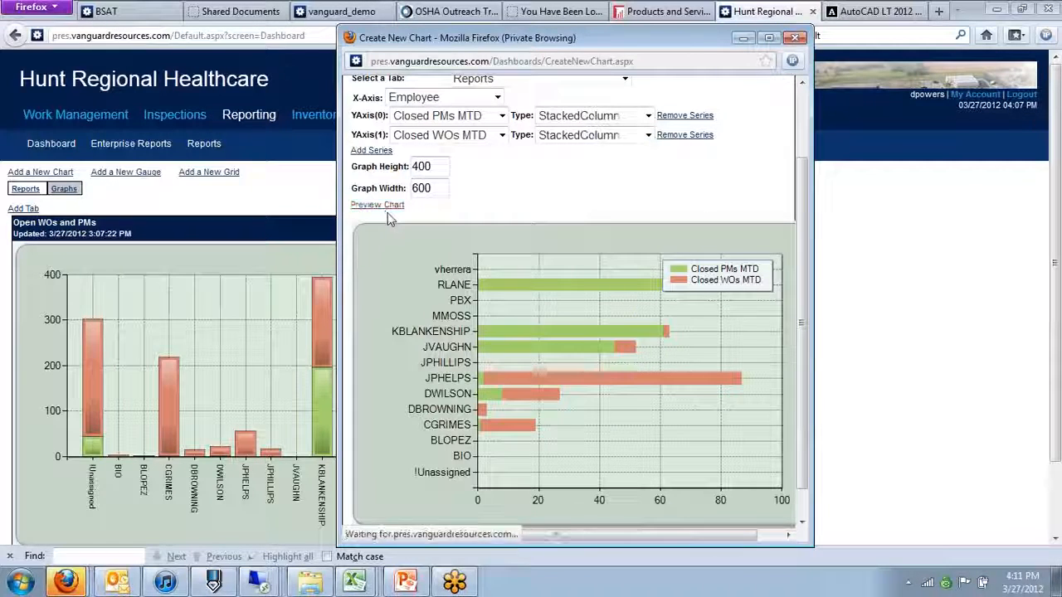
Step: Save the Closed WOs and PMs MTD chart and place it beside the Open WOs and PMs chart on the dashboard
{"action": "scroll", "coordinate": [652, 233], "scroll_direction": "down", "scroll_amount": 3}
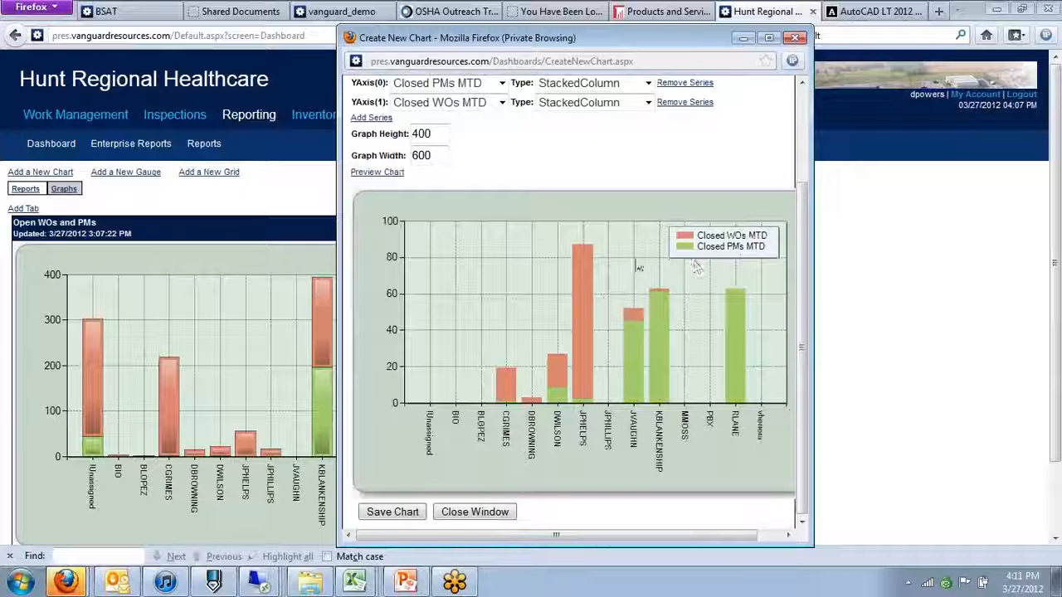
{"action": "left_click", "coordinate": [393, 512]}
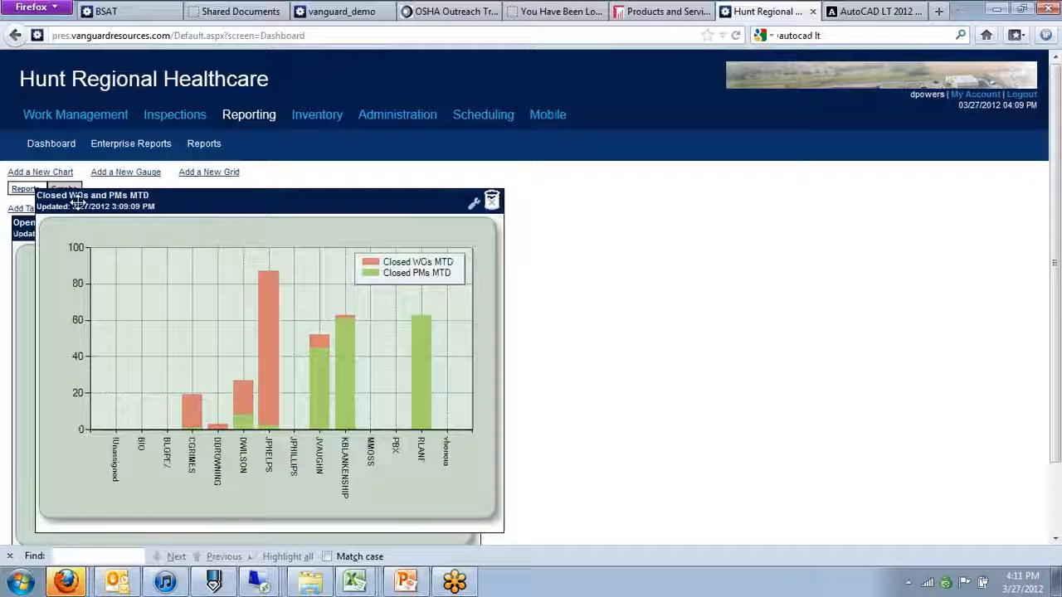
{"action": "left_click_drag", "start_coordinate": [196, 195], "coordinate": [658, 227]}
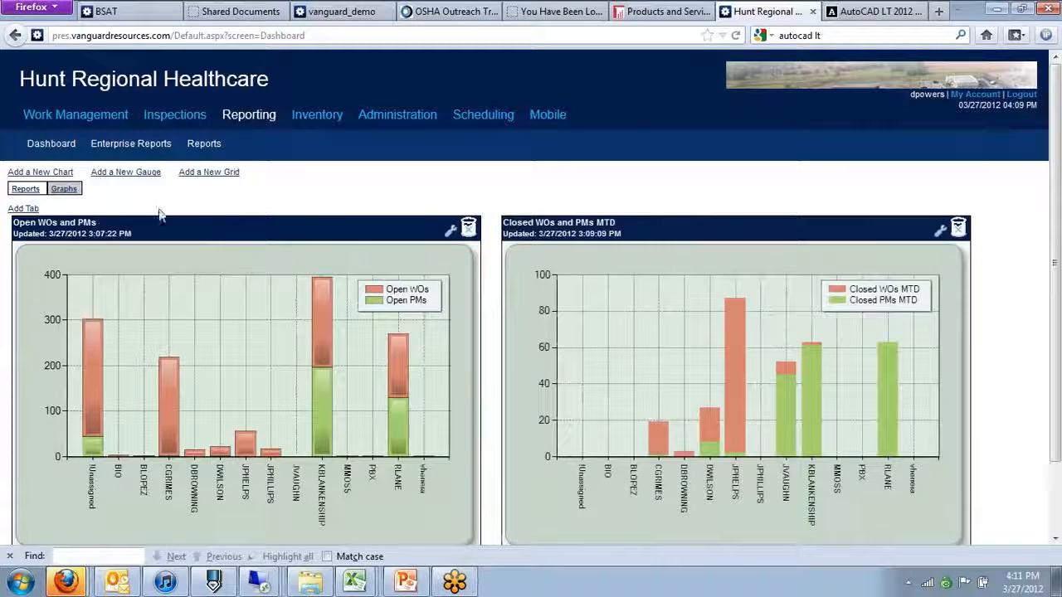
Step: Start another new dashboard chart and name it "Open WOs and PMs over 30 days"
{"action": "left_click", "coordinate": [40, 174]}
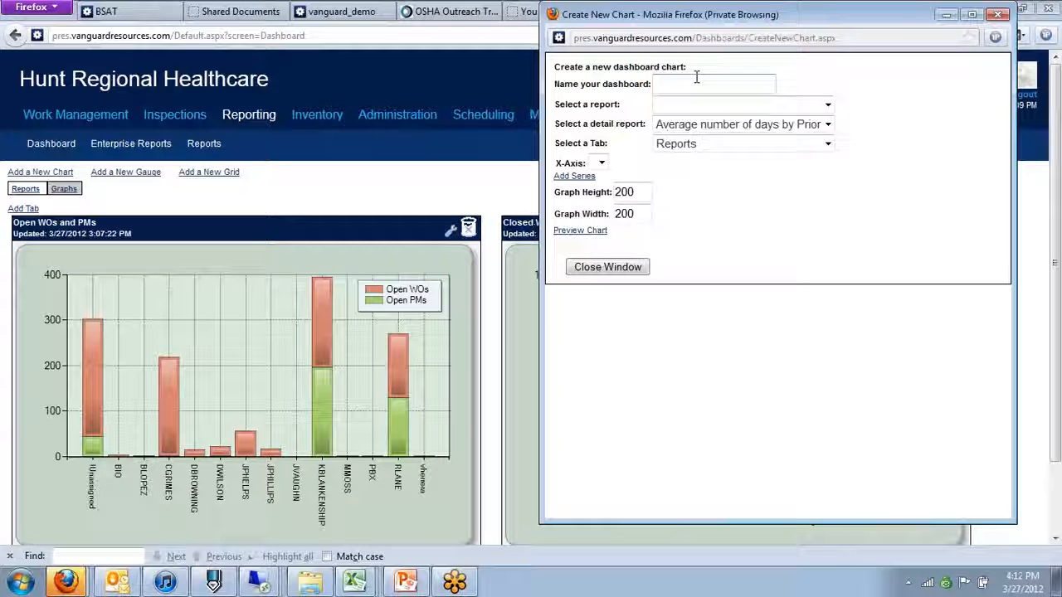
{"action": "type", "text": "Open"}
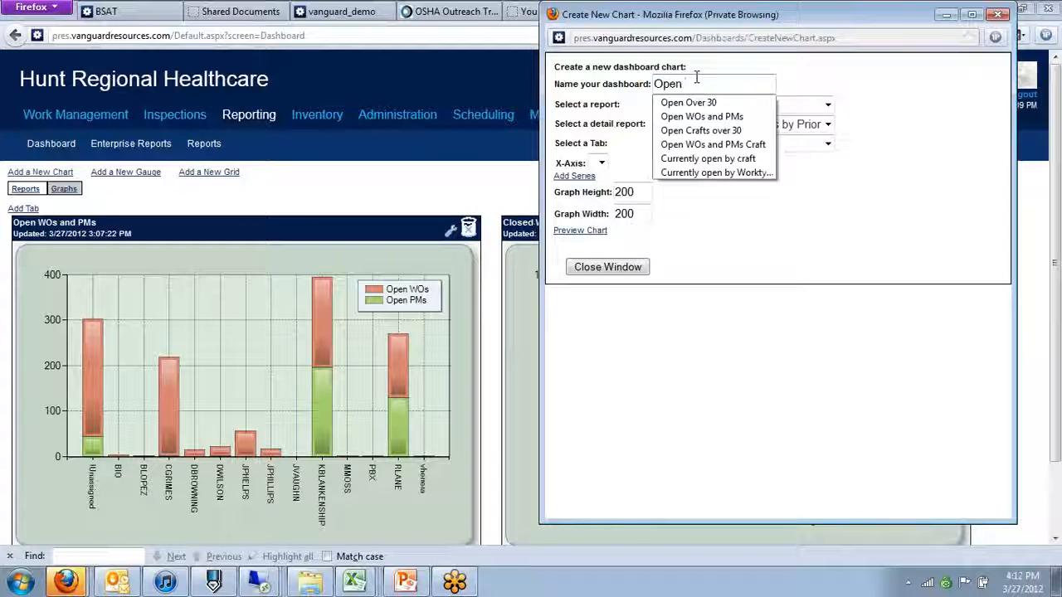
{"action": "type", "text": " WOs and P"}
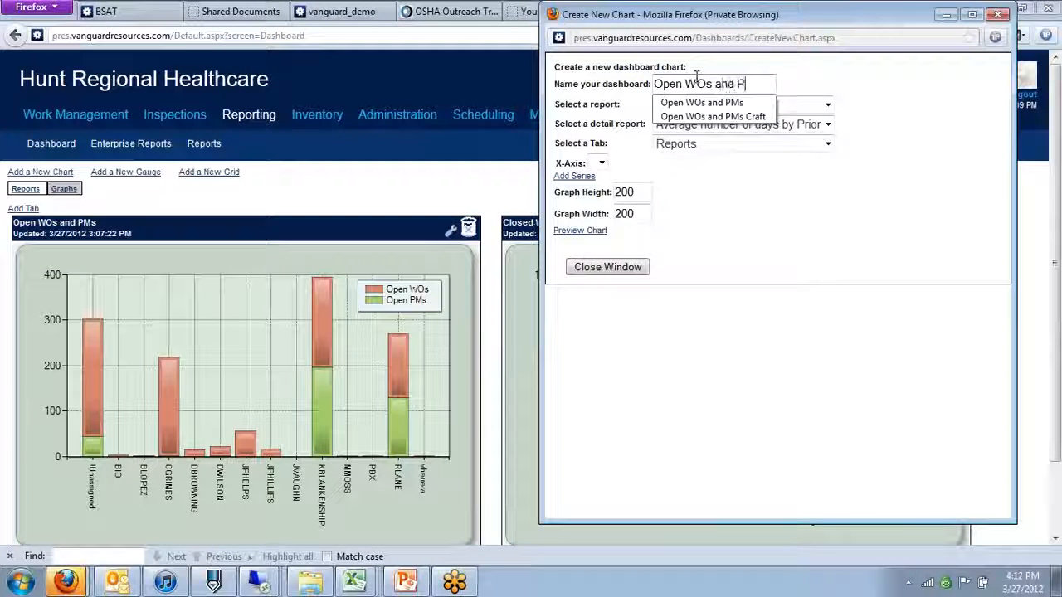
{"action": "type", "text": "Ms over"}
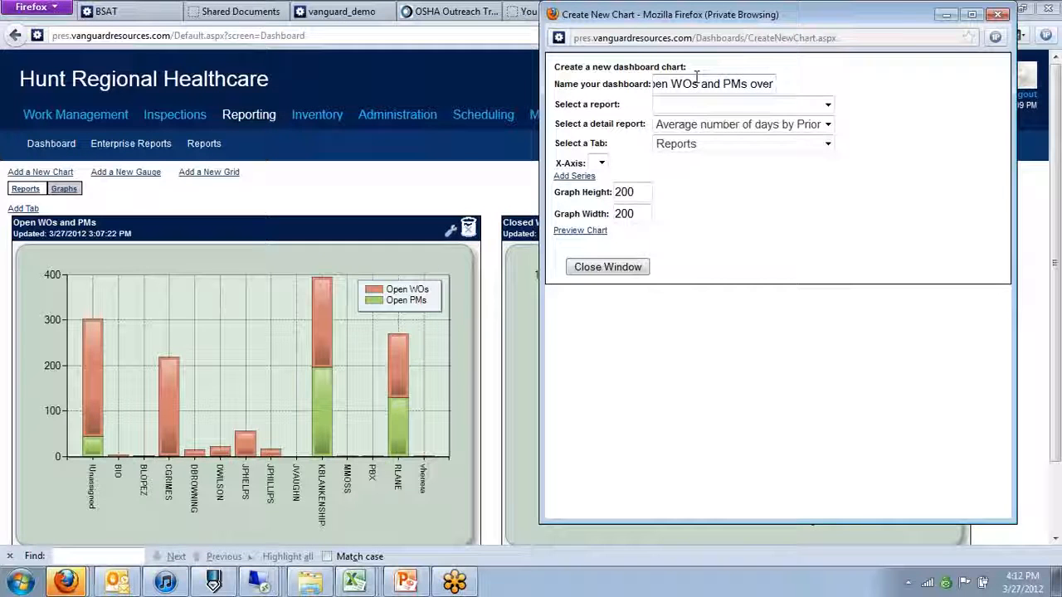
{"action": "type", "text": " 30 days"}
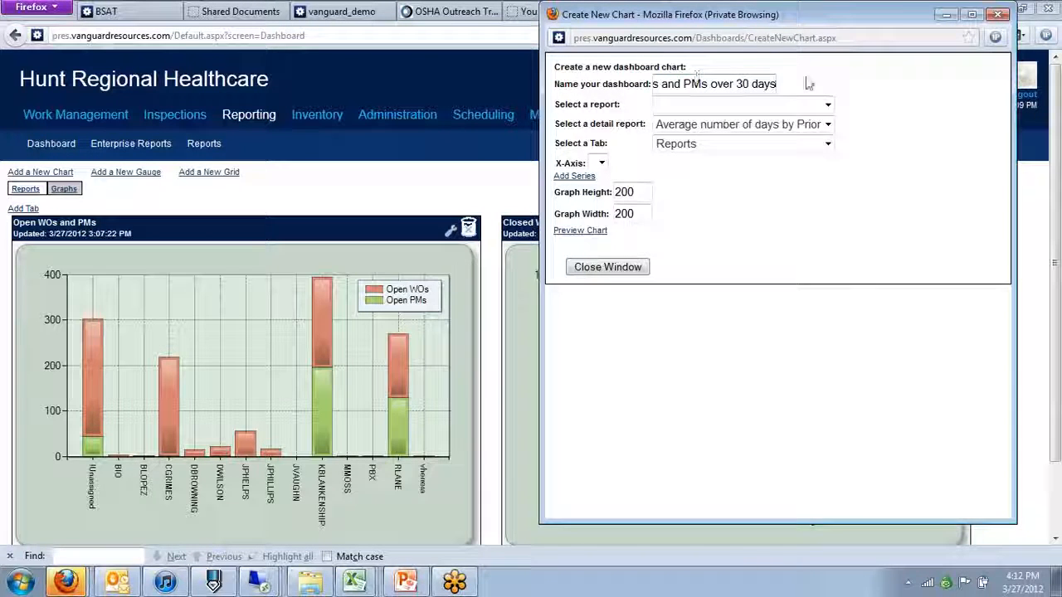
Step: Base the new chart on the Work Status report
{"action": "left_click_drag", "start_coordinate": [873, 17], "coordinate": [758, 47]}
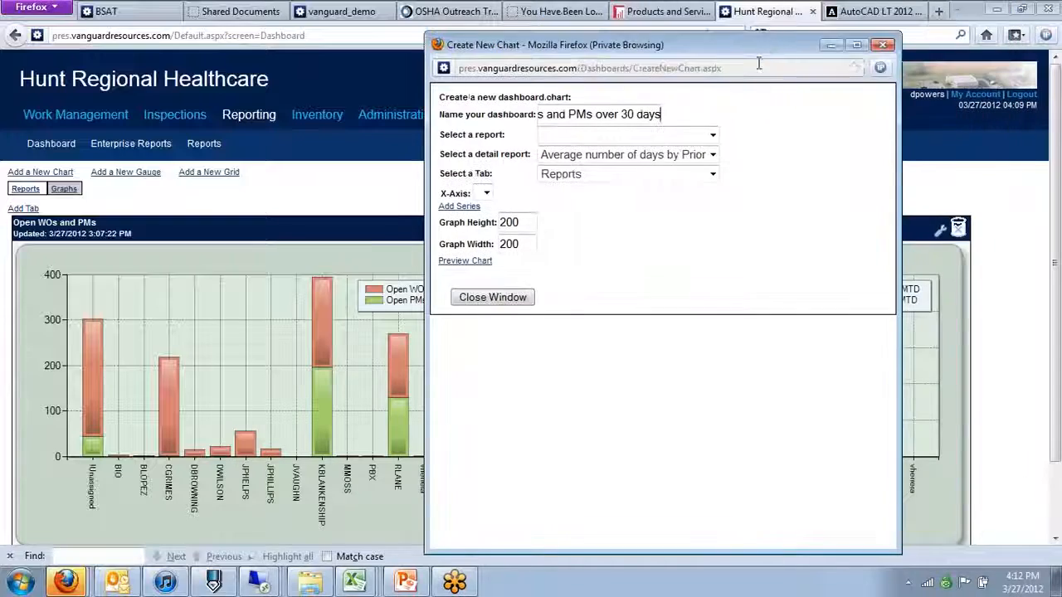
{"action": "left_click", "coordinate": [664, 135]}
{"action": "left_click_drag", "start_coordinate": [956, 195], "coordinate": [766, 424]}
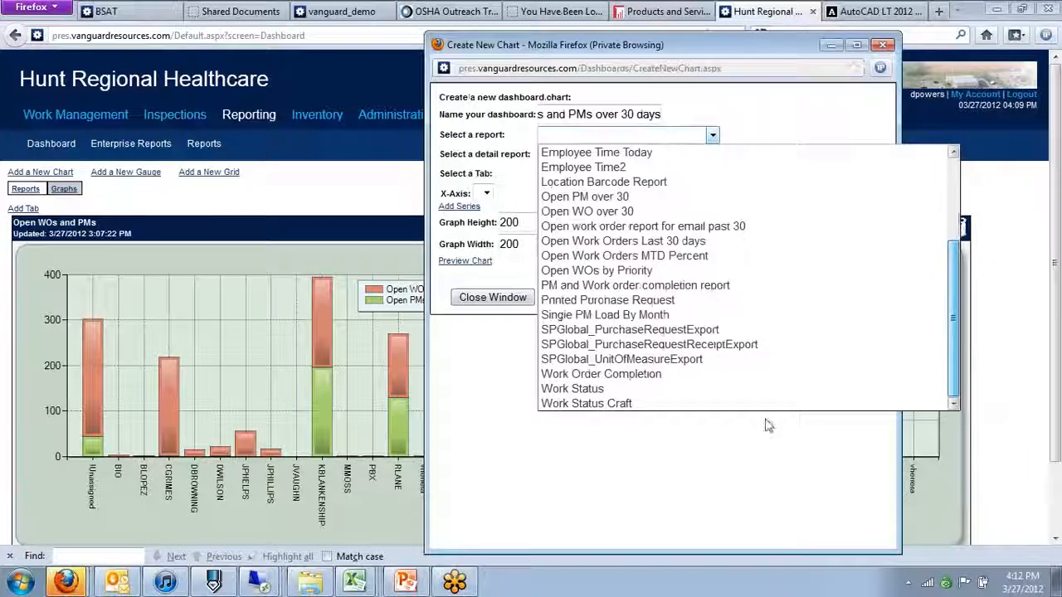
{"action": "left_click", "coordinate": [673, 390]}
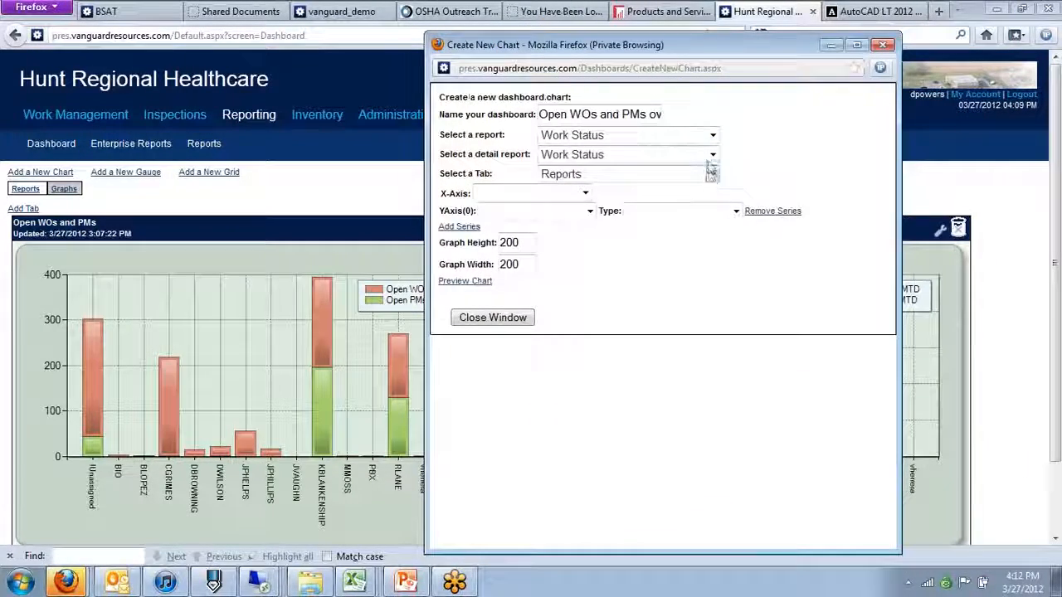
Step: Set the X-axis to Employee and plot Open PMs over 30 and Open WOs over 30 as two Y-axis series
{"action": "left_click", "coordinate": [584, 193]}
{"action": "left_click", "coordinate": [562, 219]}
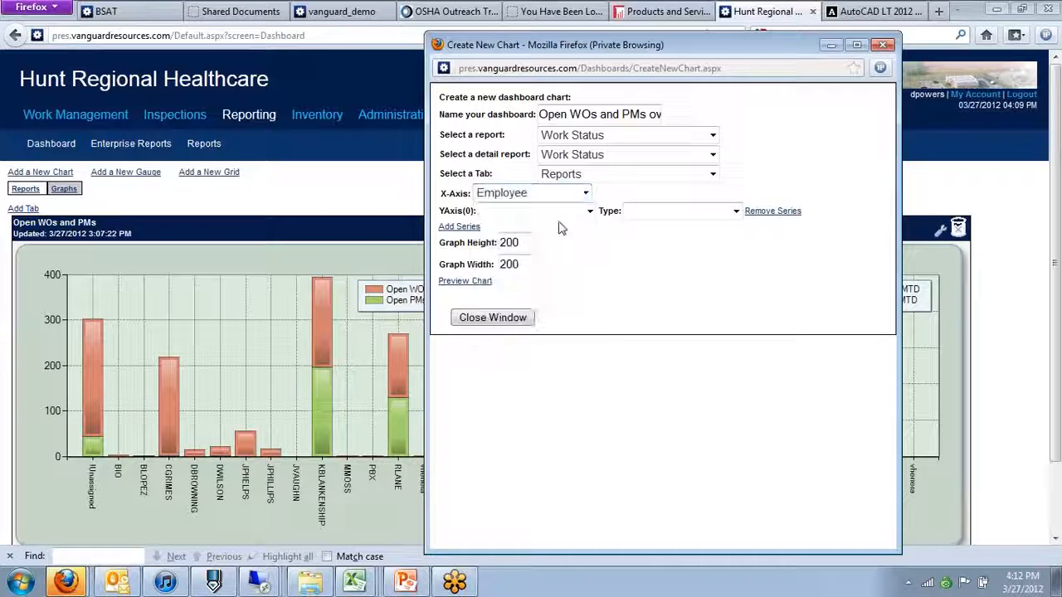
{"action": "left_click", "coordinate": [588, 211]}
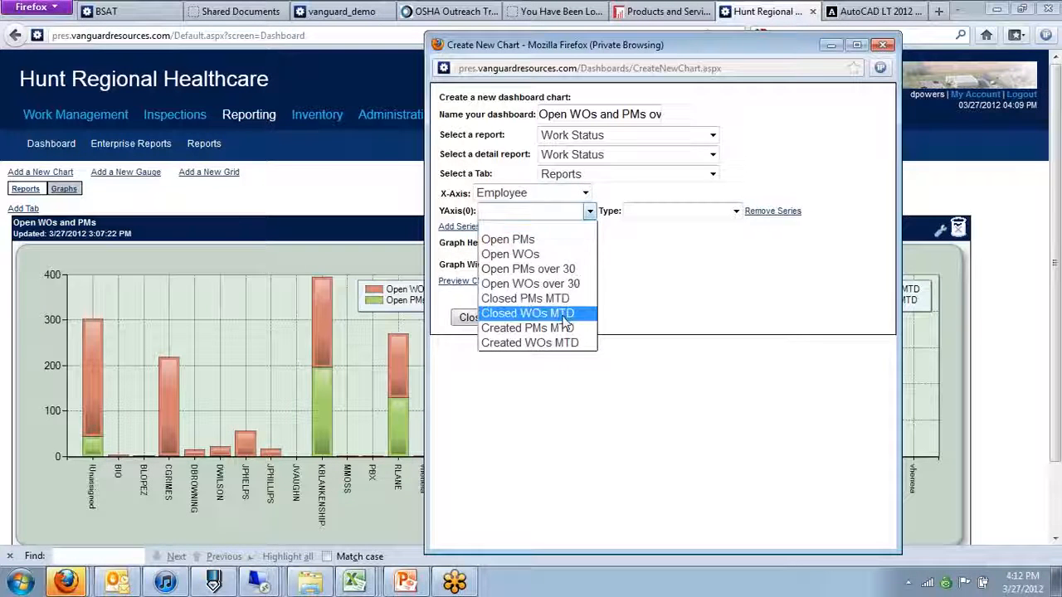
{"action": "left_click", "coordinate": [561, 270]}
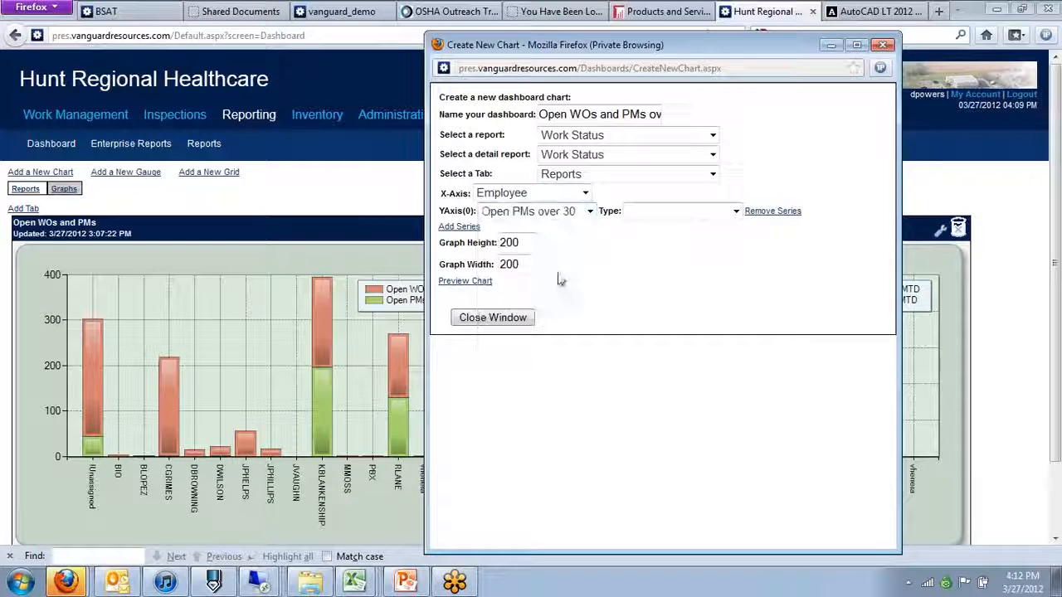
{"action": "left_click", "coordinate": [469, 229]}
{"action": "left_click", "coordinate": [589, 231]}
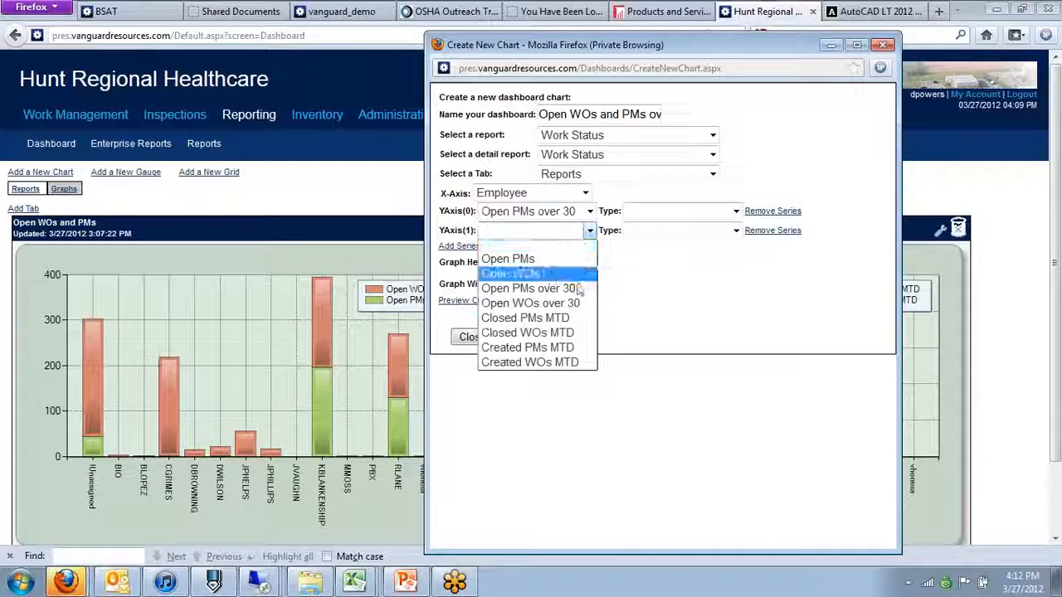
{"action": "left_click", "coordinate": [572, 303]}
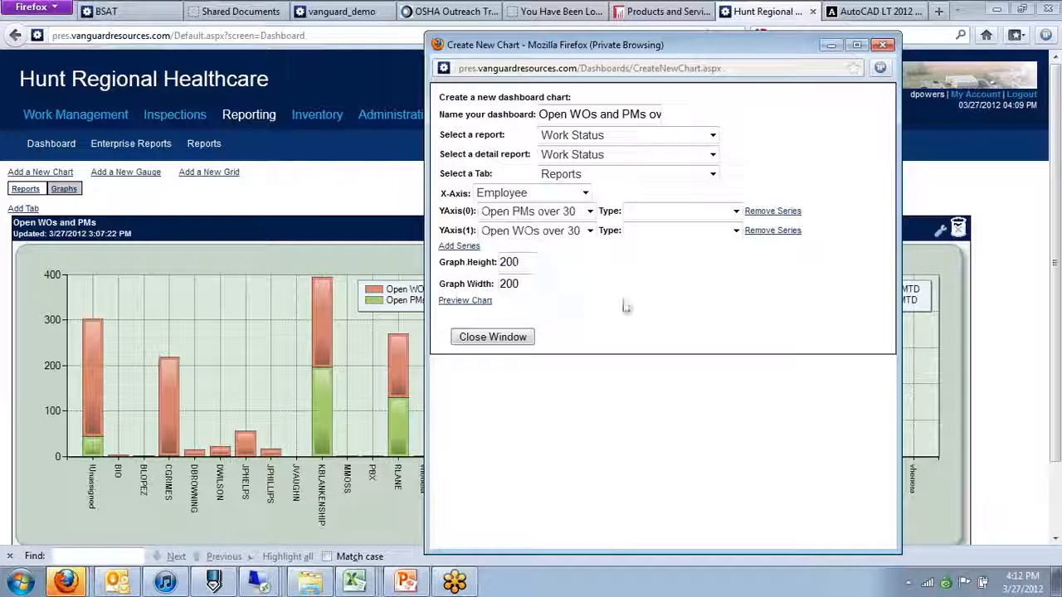
Step: Set the type of both the Open PMs over 30 and Open WOs over 30 series to StackedColumn
{"action": "left_click", "coordinate": [735, 210]}
{"action": "left_click_drag", "start_coordinate": [730, 314], "coordinate": [756, 449]}
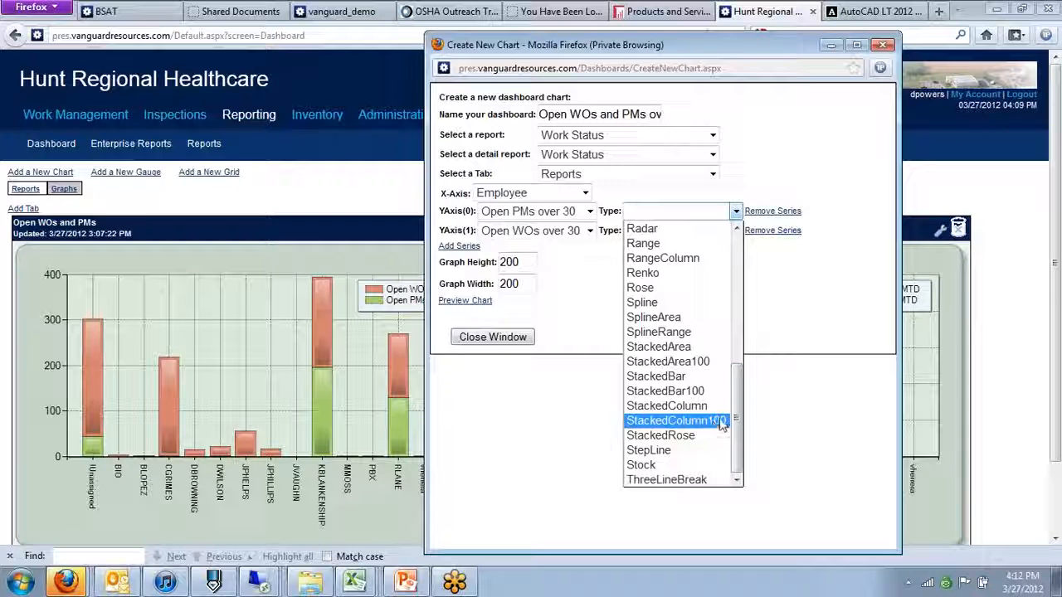
{"action": "left_click", "coordinate": [695, 406]}
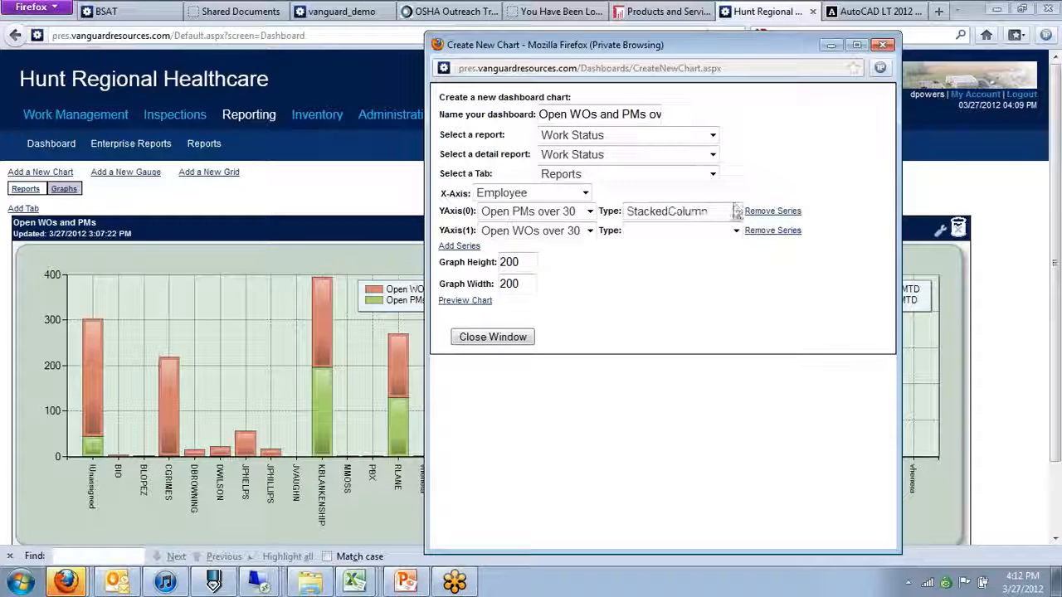
{"action": "left_click", "coordinate": [735, 229]}
{"action": "scroll", "coordinate": [696, 398], "scroll_direction": "down", "scroll_amount": 6}
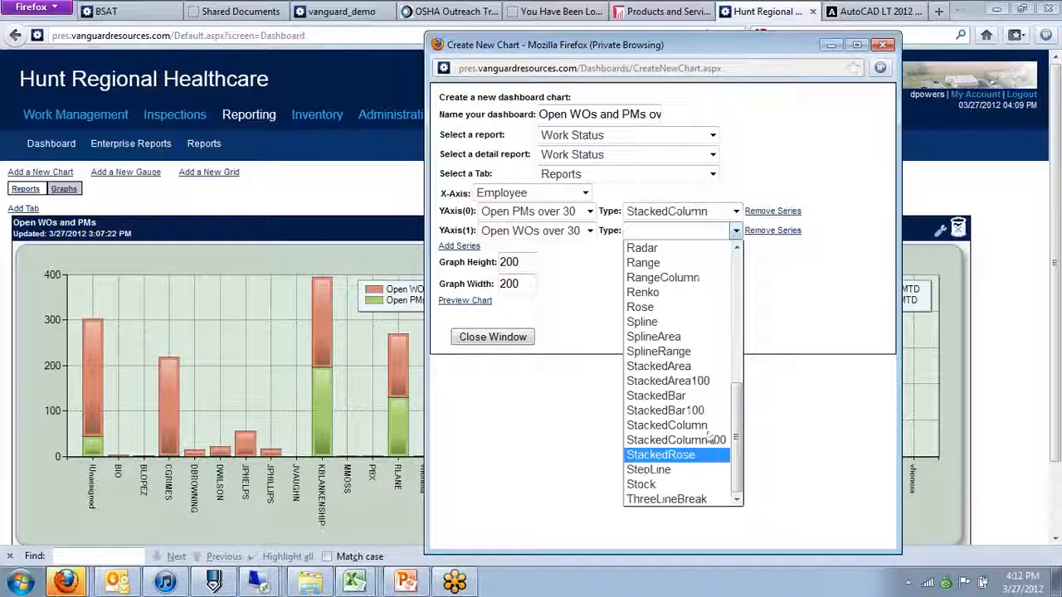
{"action": "left_click", "coordinate": [705, 426]}
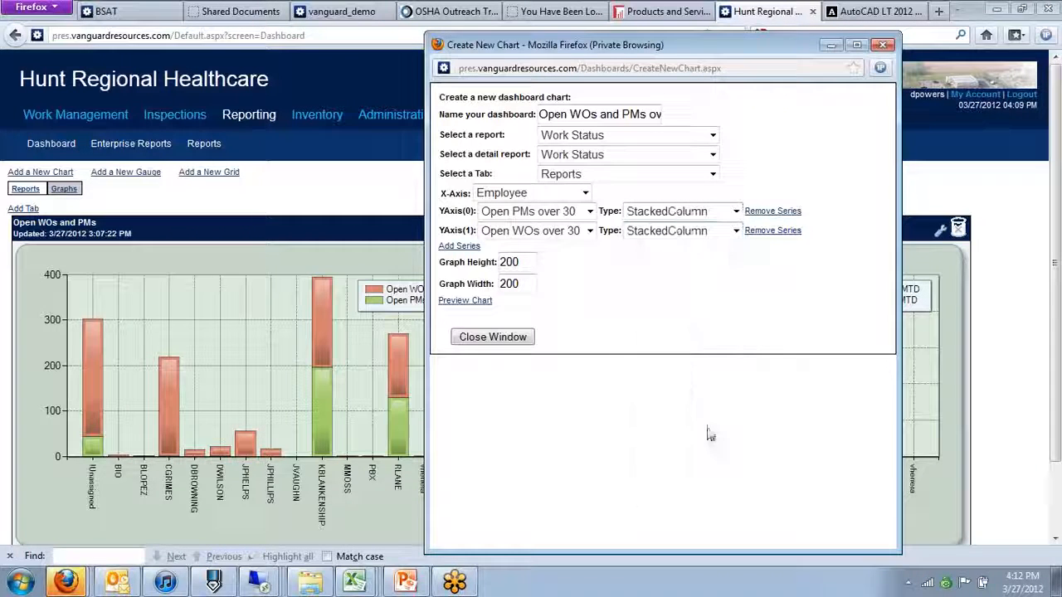
Step: Set the graph height to 400 and the graph width to 600, and preview the over-30-days chart
{"action": "left_click", "coordinate": [507, 262]}
{"action": "key", "text": "BackSpace"}
{"action": "type", "text": "4"}
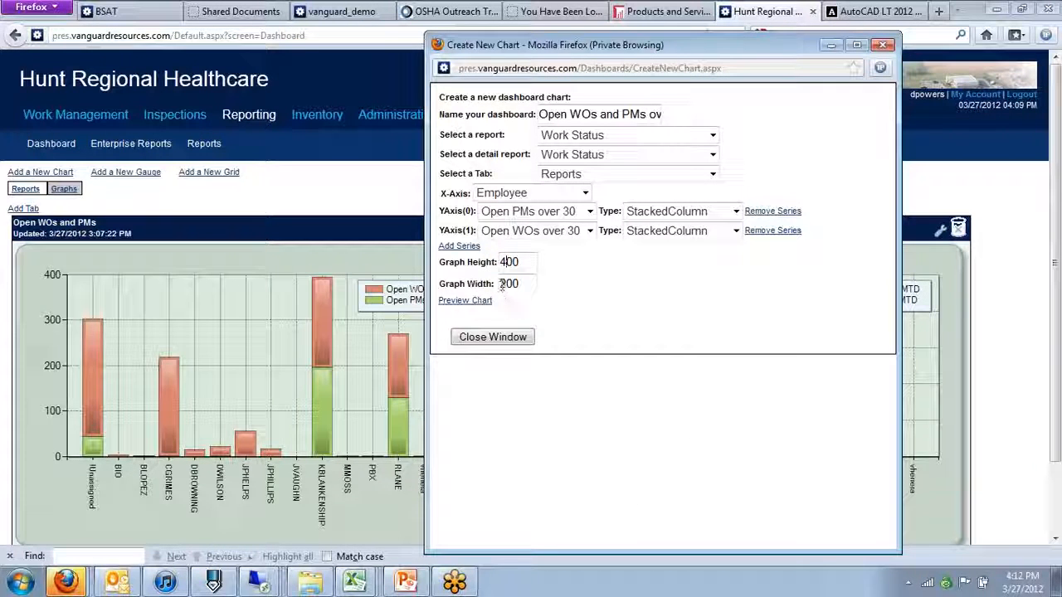
{"action": "left_click", "coordinate": [505, 285]}
{"action": "type", "text": "6"}
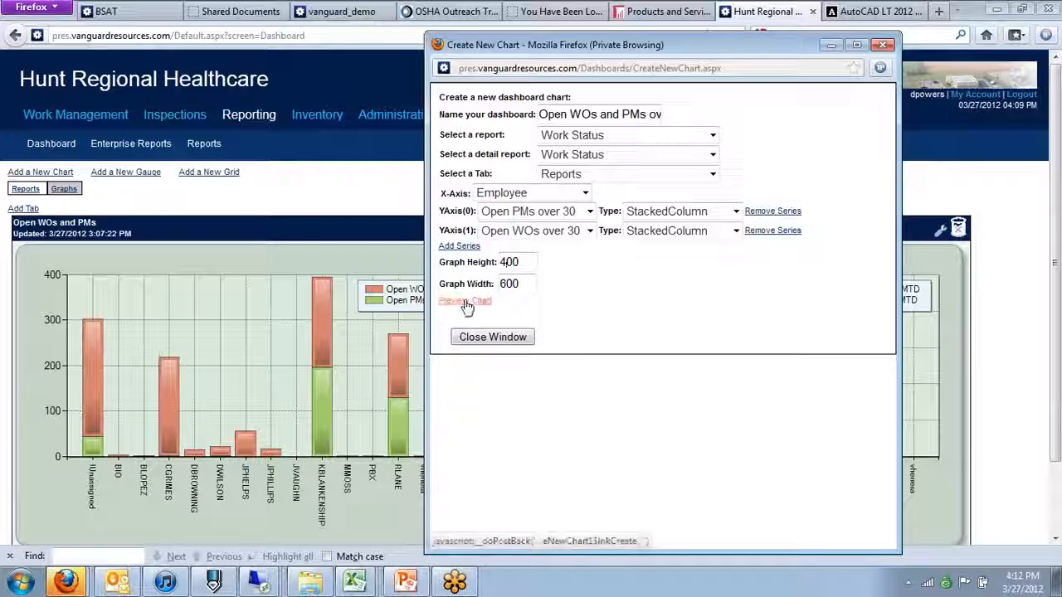
{"action": "left_click", "coordinate": [452, 300]}
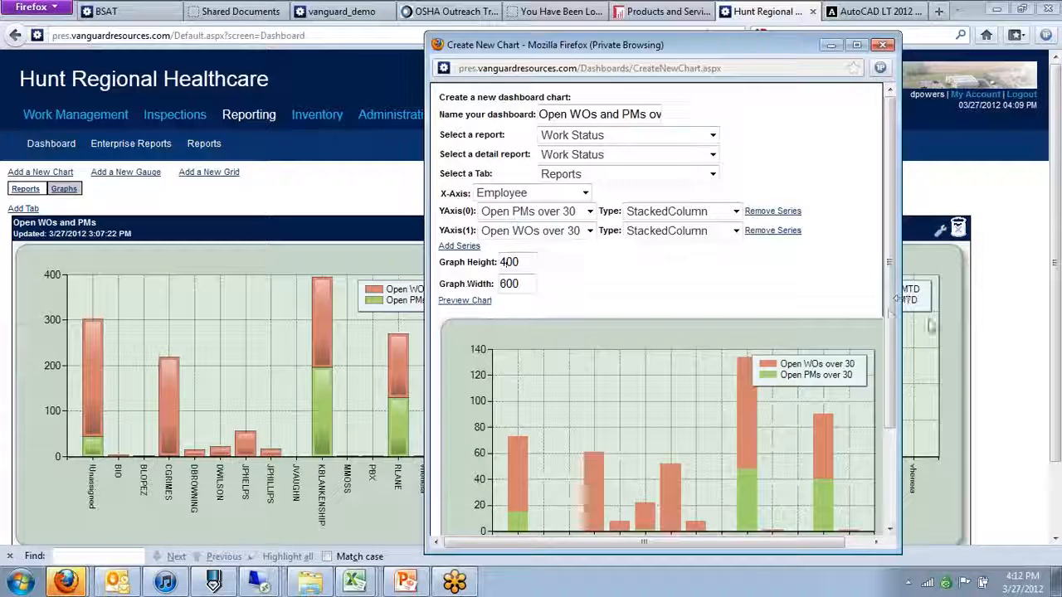
Step: Save the Open WOs and PMs over 30 days chart and place it below the Closed WOs and PMs MTD chart
{"action": "left_click_drag", "start_coordinate": [893, 322], "coordinate": [896, 437]}
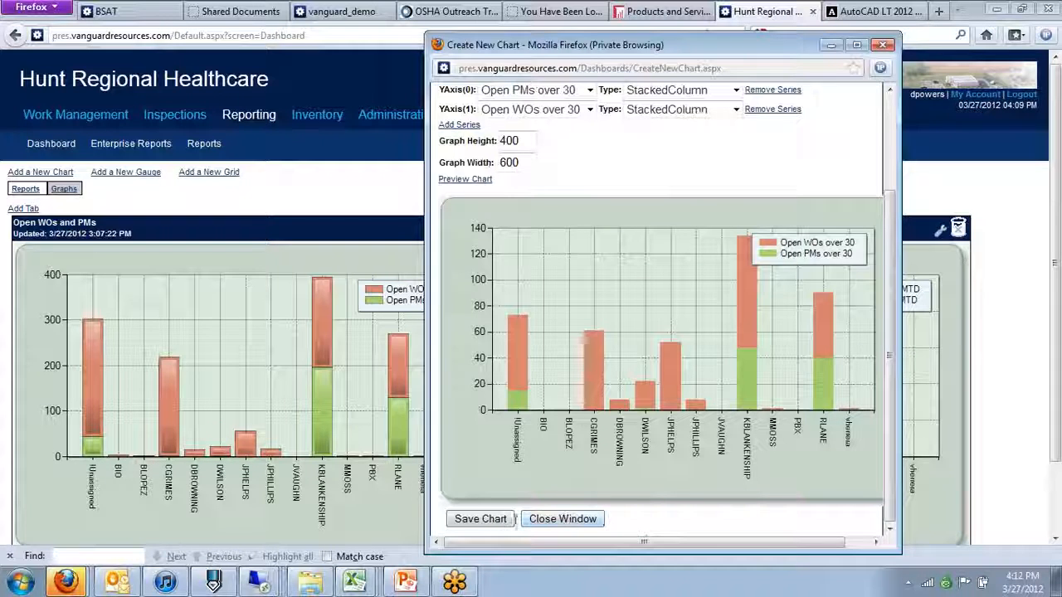
{"action": "left_click", "coordinate": [479, 526]}
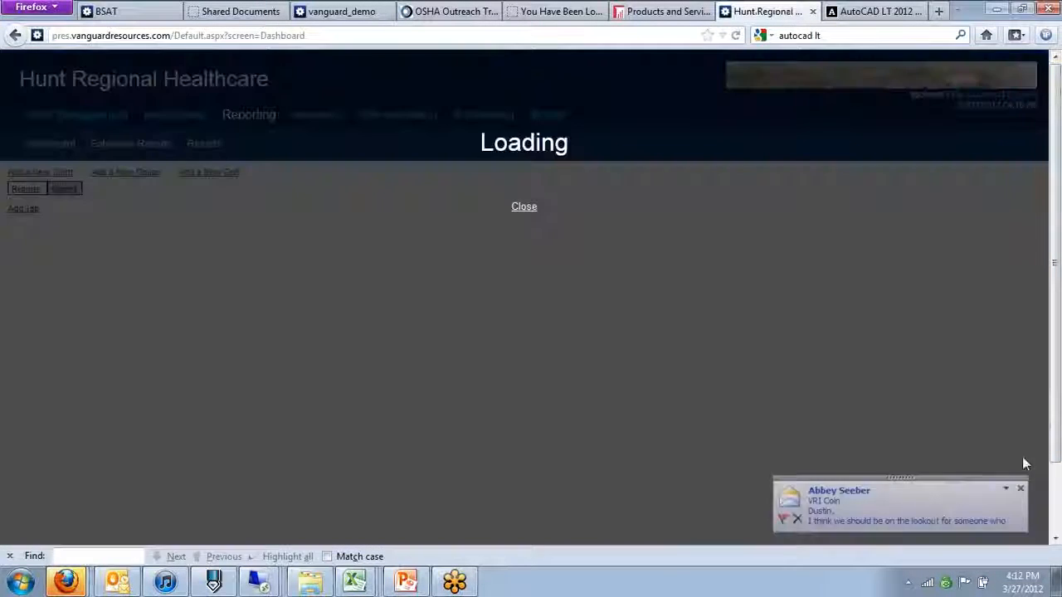
{"action": "scroll", "coordinate": [1058, 419], "scroll_direction": "down", "scroll_amount": 2}
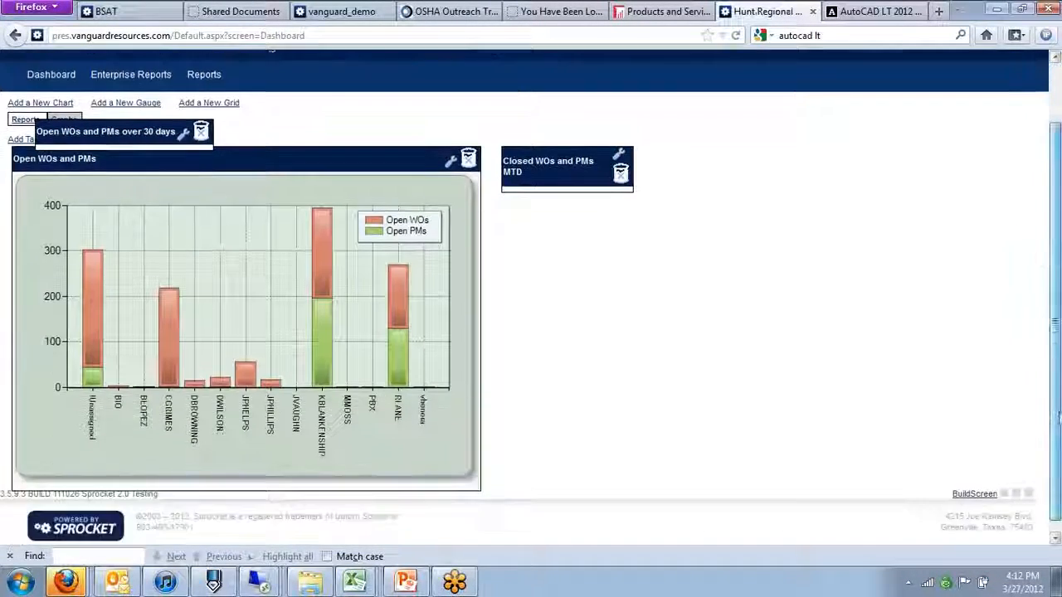
{"action": "left_click_drag", "start_coordinate": [1058, 419], "coordinate": [1058, 429]}
{"action": "left_click_drag", "start_coordinate": [134, 122], "coordinate": [600, 503]}
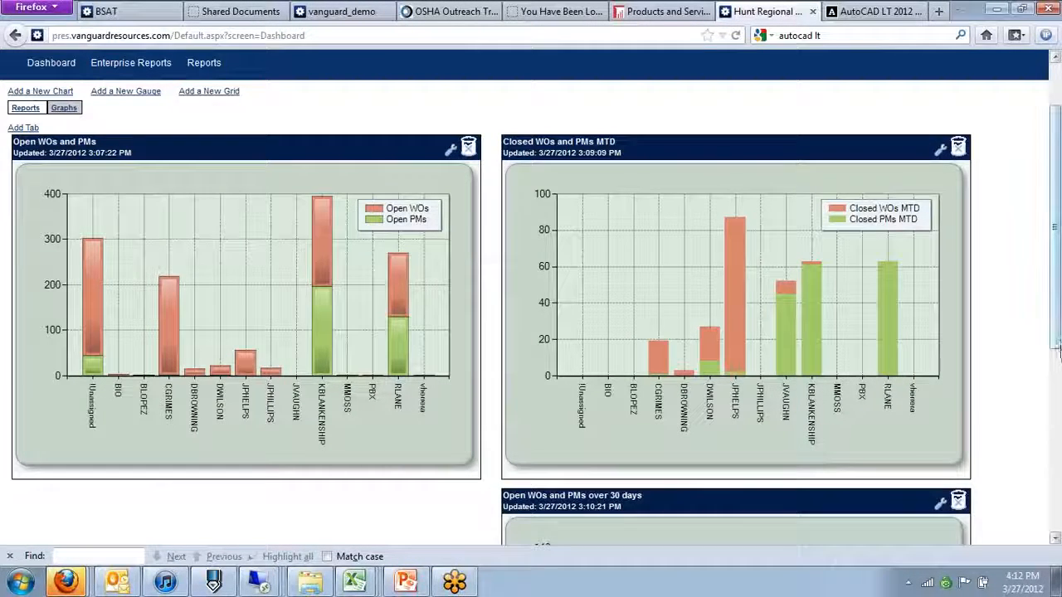
{"action": "left_click_drag", "start_coordinate": [1056, 345], "coordinate": [1055, 518]}
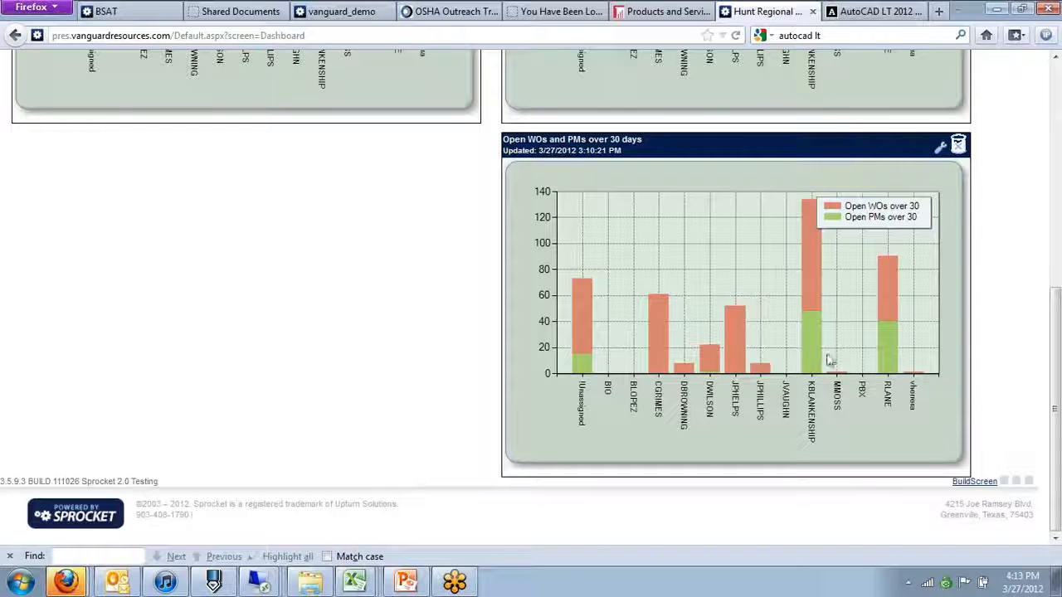
{"action": "left_click_drag", "start_coordinate": [1055, 439], "coordinate": [1055, 207]}
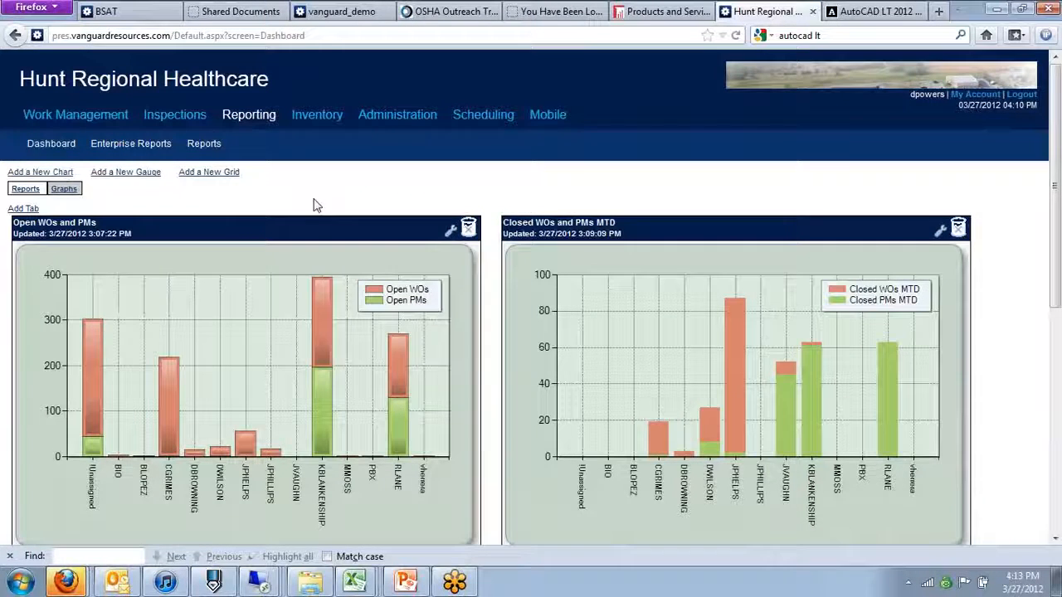
{"action": "scroll", "coordinate": [384, 208], "scroll_direction": "down", "scroll_amount": 3}
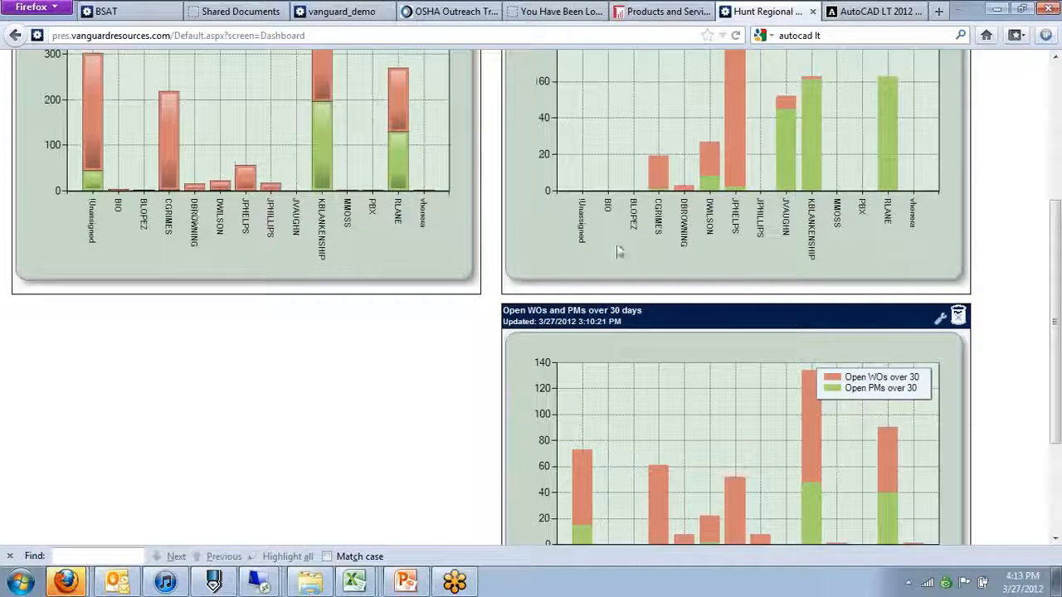
{"action": "scroll", "coordinate": [571, 380], "scroll_direction": "up", "scroll_amount": 3}
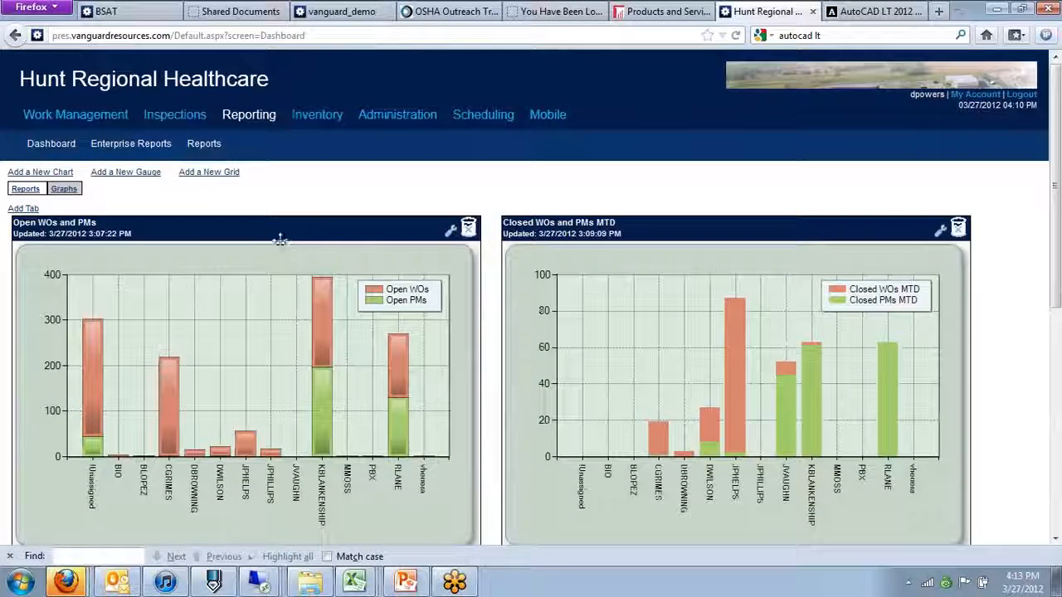
Step: Create a new dashboard grid named "Open WOs by Priority"
{"action": "left_click", "coordinate": [208, 173]}
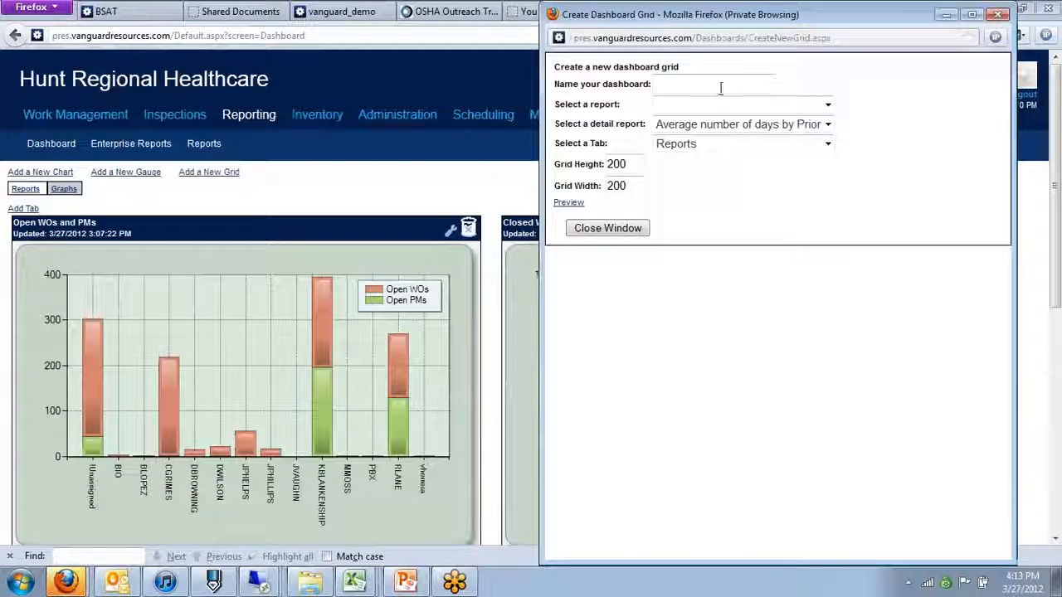
{"action": "left_click", "coordinate": [738, 85]}
{"action": "type", "text": "O"}
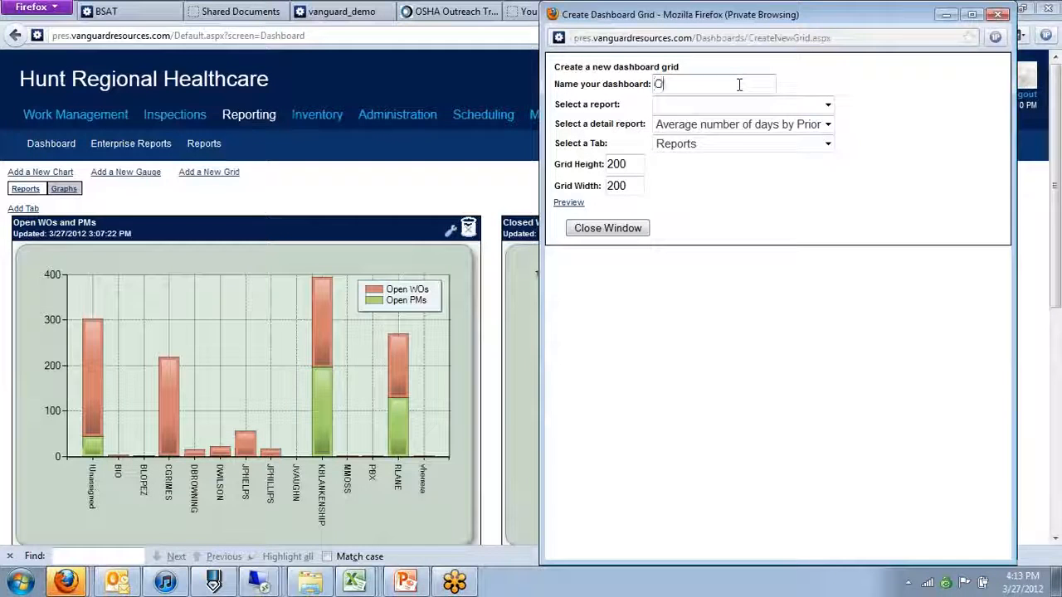
{"action": "type", "text": "pen WOs b"}
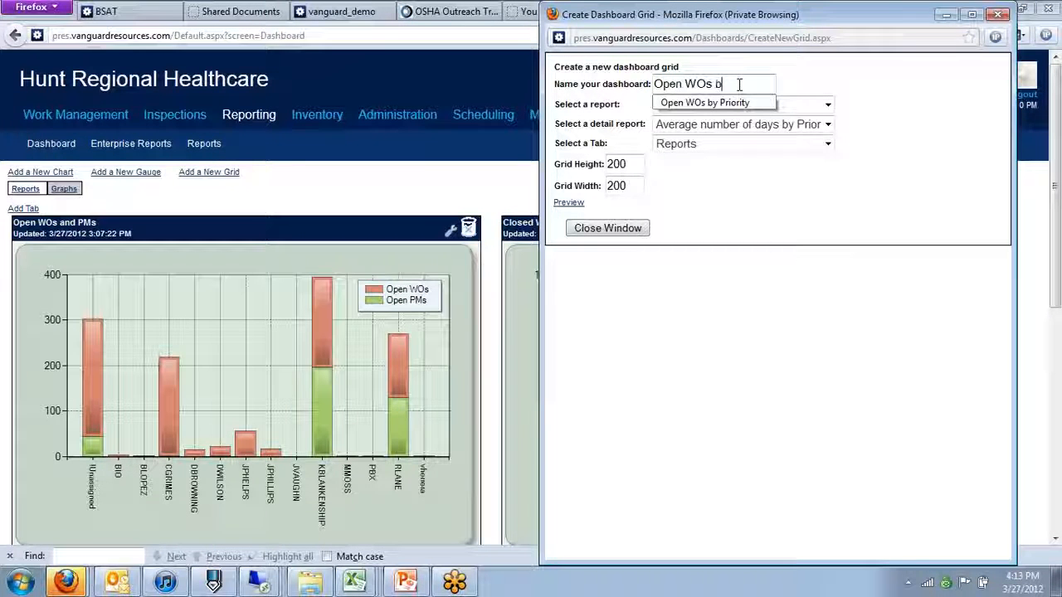
{"action": "type", "text": "y Pr"}
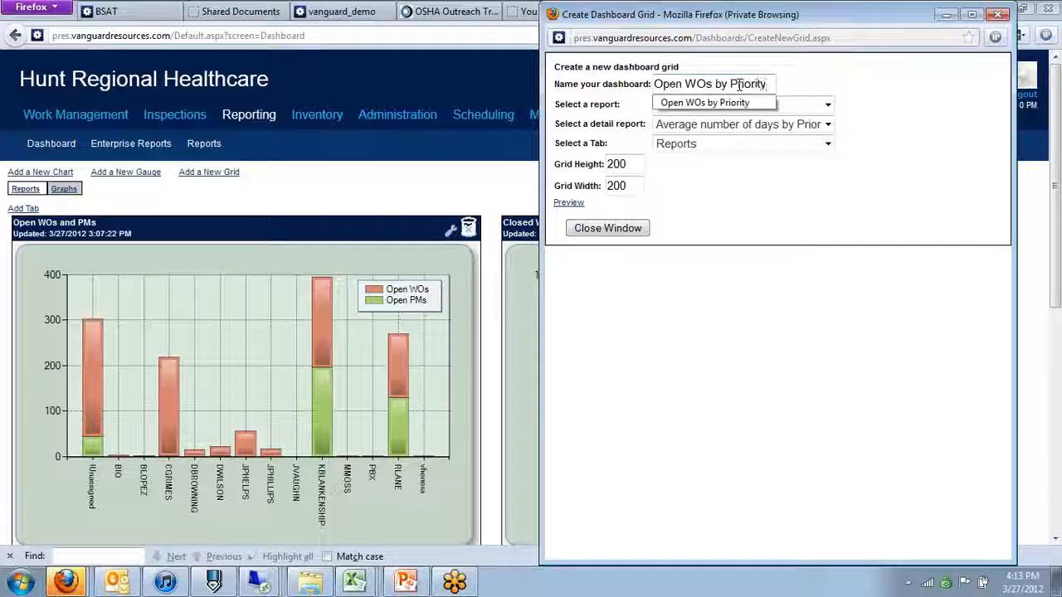
{"action": "type", "text": "iority"}
Step: Base the grid on the Open WOs by Priority report, with the same detail report, and preview it
{"action": "left_click", "coordinate": [828, 105]}
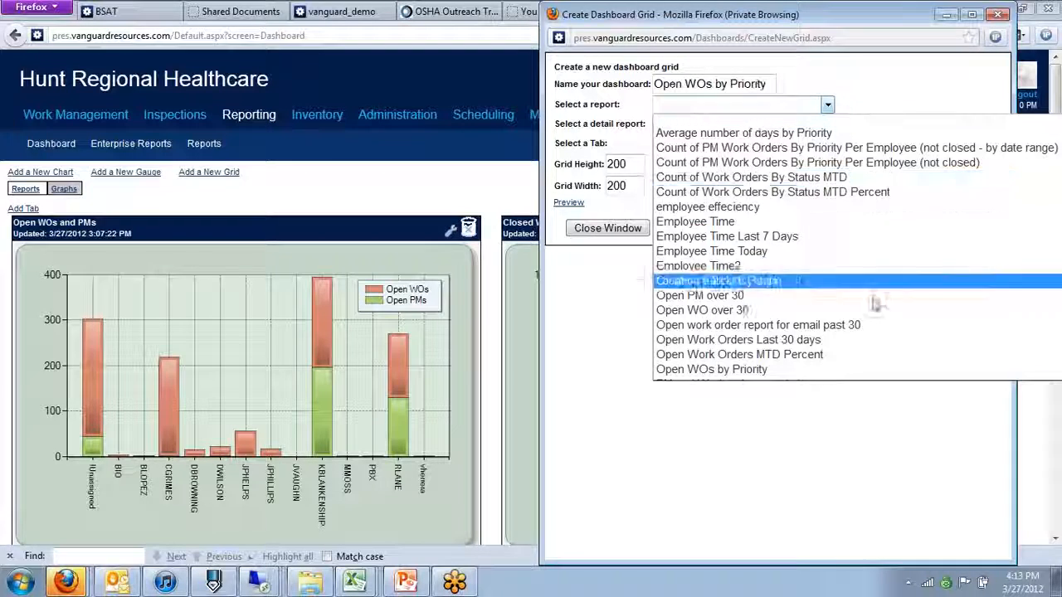
{"action": "left_click_drag", "start_coordinate": [862, 14], "coordinate": [583, 23]}
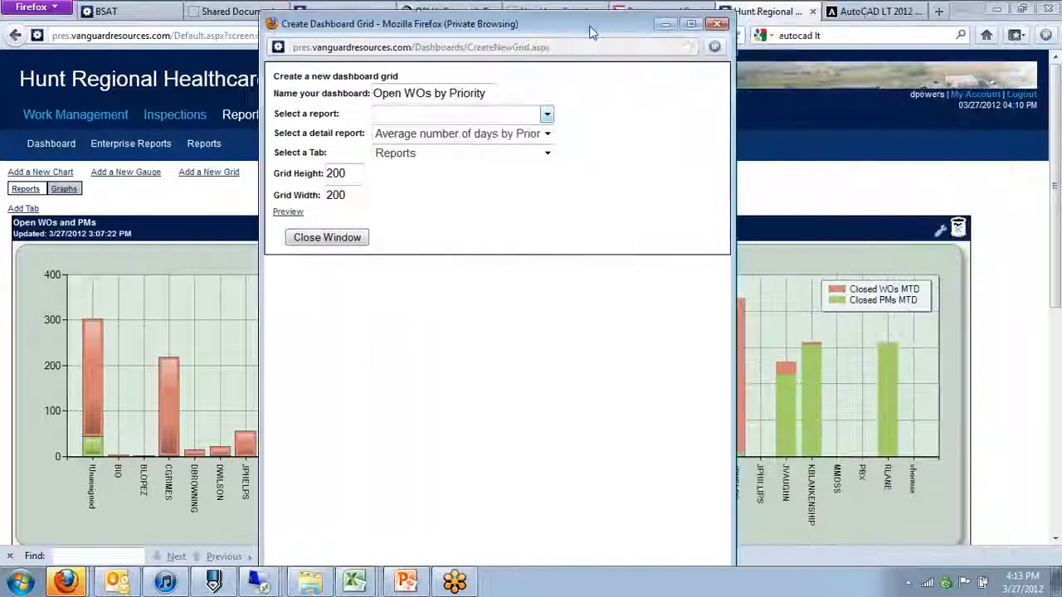
{"action": "left_click", "coordinate": [546, 113]}
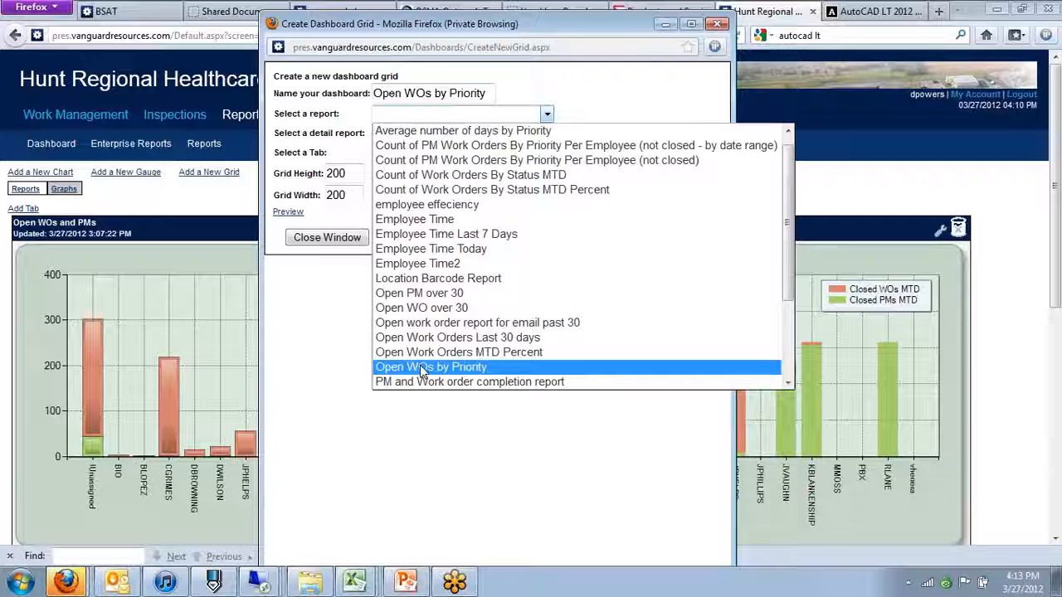
{"action": "left_click", "coordinate": [423, 367]}
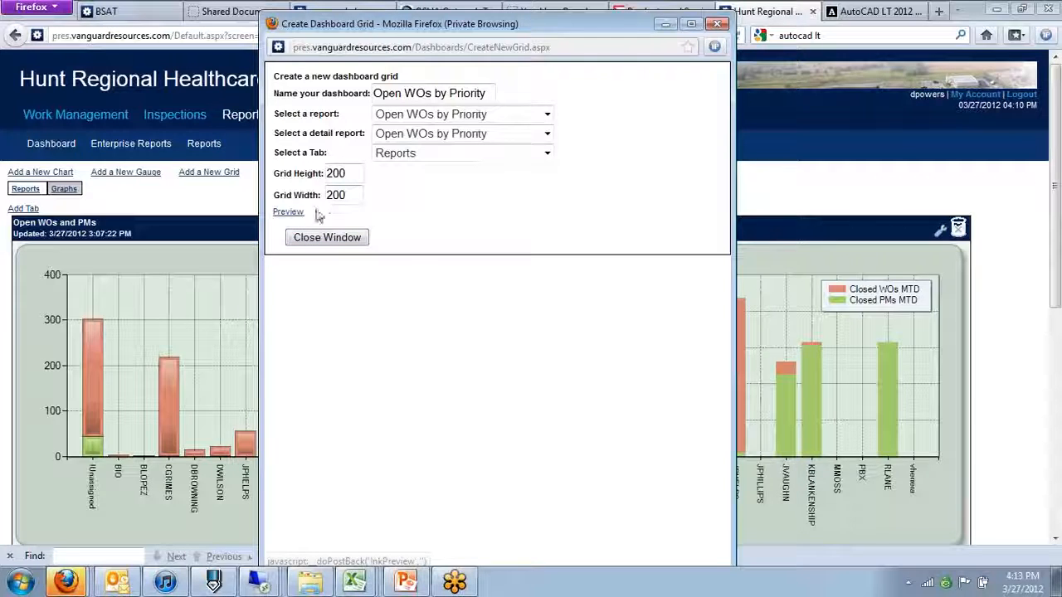
{"action": "left_click", "coordinate": [291, 213]}
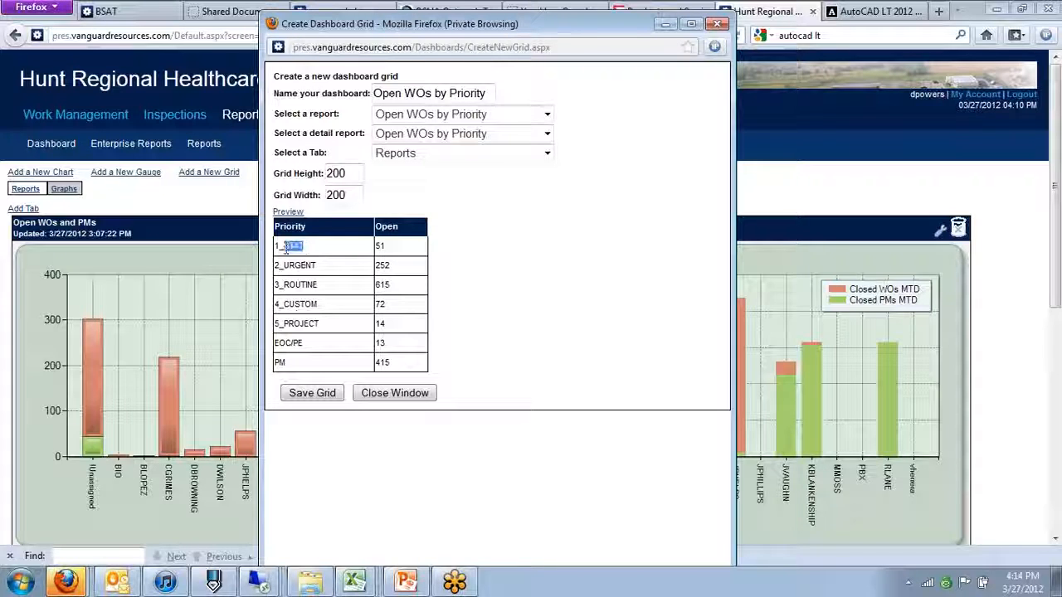
{"action": "left_click_drag", "start_coordinate": [287, 247], "coordinate": [278, 254]}
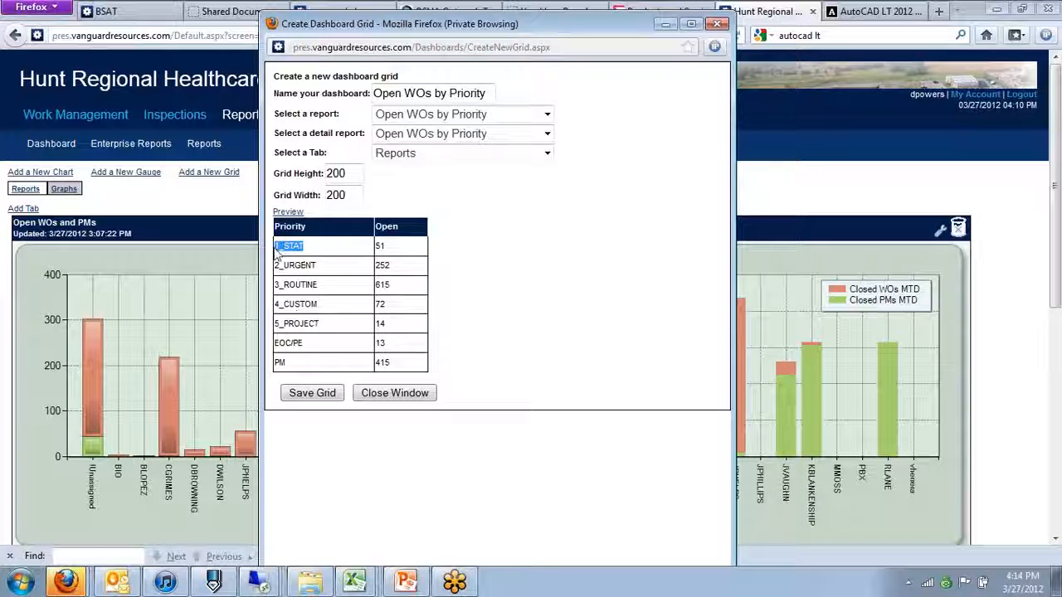
Step: Save the Open WOs by Priority grid and place it below the Open WOs and PMs chart
{"action": "left_click", "coordinate": [310, 393]}
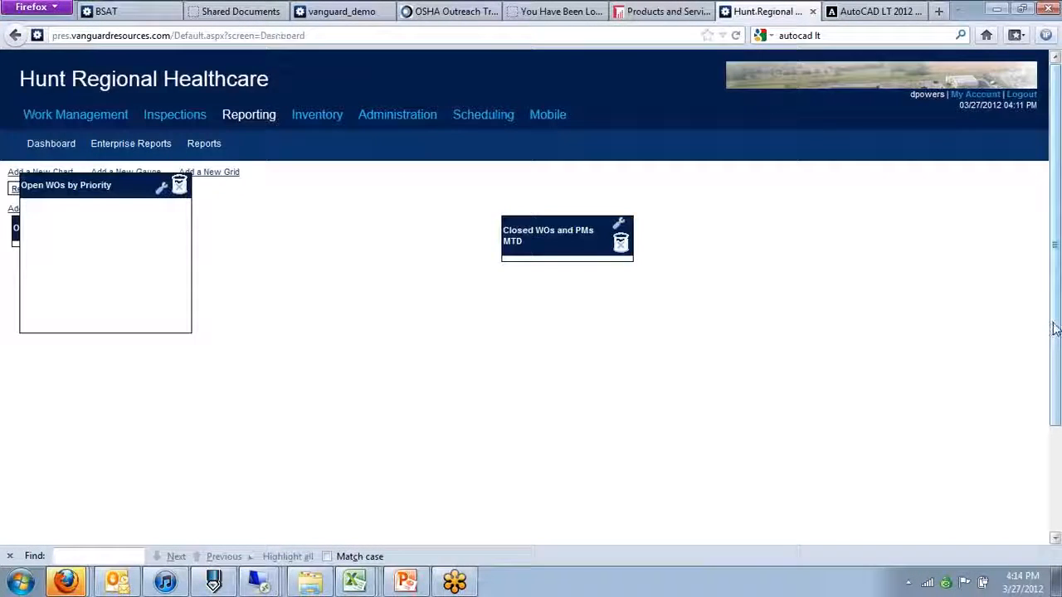
{"action": "left_click_drag", "start_coordinate": [1056, 329], "coordinate": [1056, 440]}
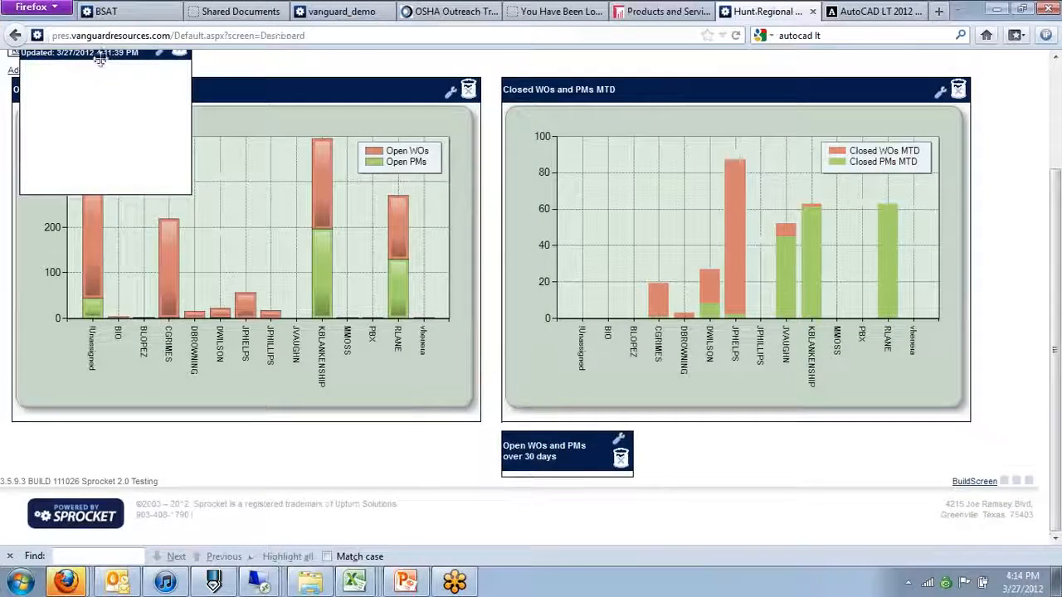
{"action": "left_click_drag", "start_coordinate": [100, 60], "coordinate": [100, 446]}
{"action": "scroll", "coordinate": [491, 399], "scroll_direction": "down", "scroll_amount": 4}
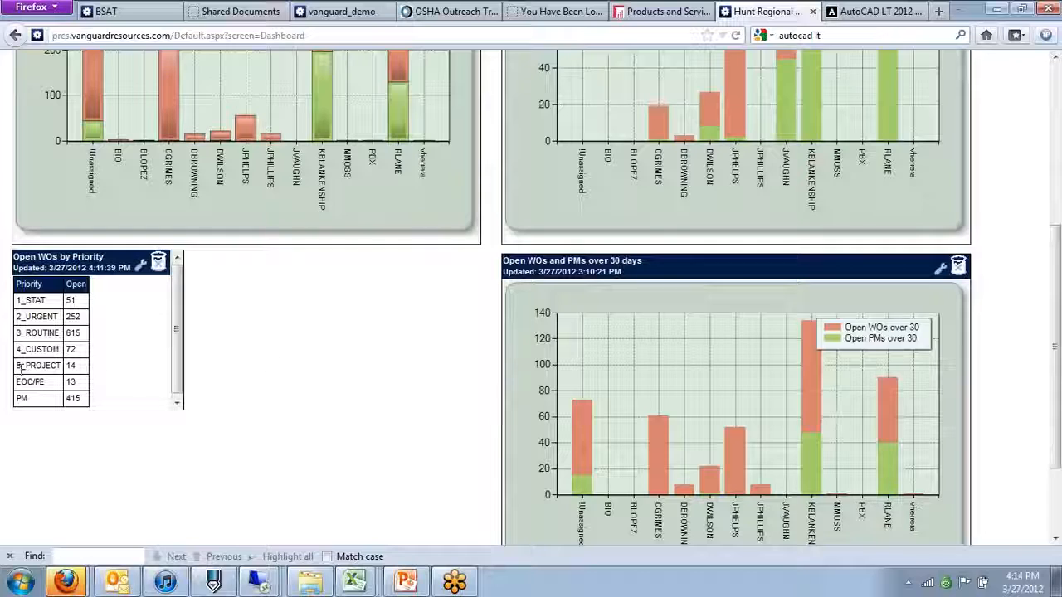
{"action": "left_click", "coordinate": [44, 266]}
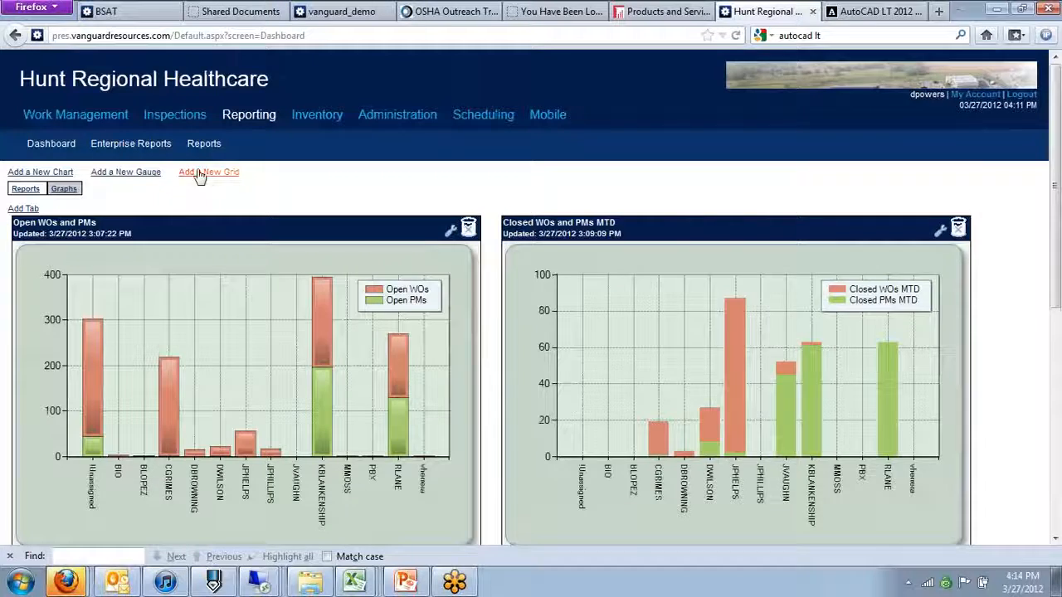
Step: Create another dashboard grid named "Average days to close" based on the Average number of days by Priority report
{"action": "left_click", "coordinate": [201, 172]}
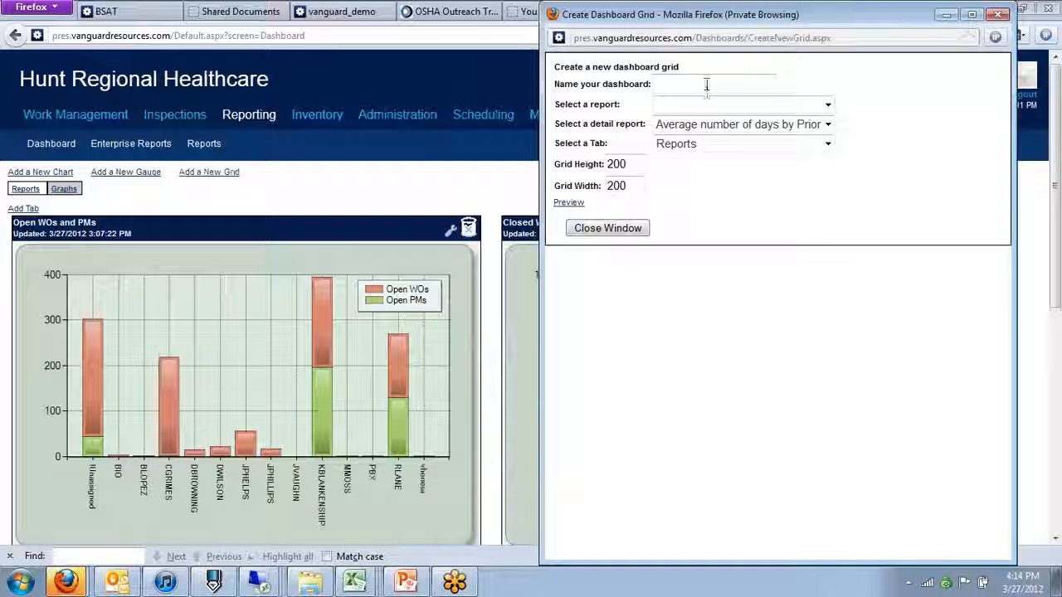
{"action": "left_click", "coordinate": [706, 85]}
{"action": "type", "text": "A"}
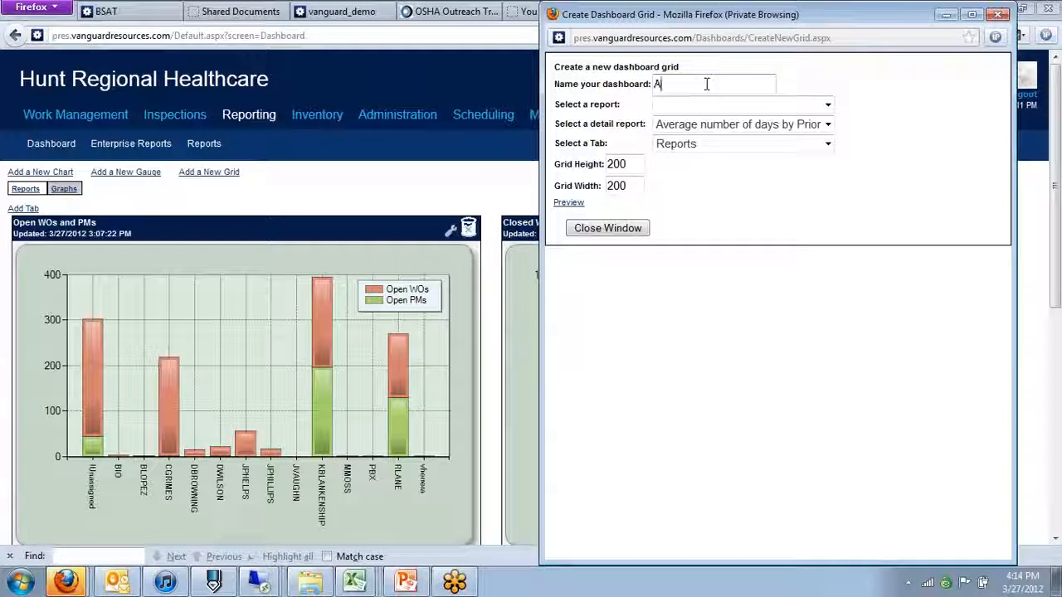
{"action": "type", "text": "ver"}
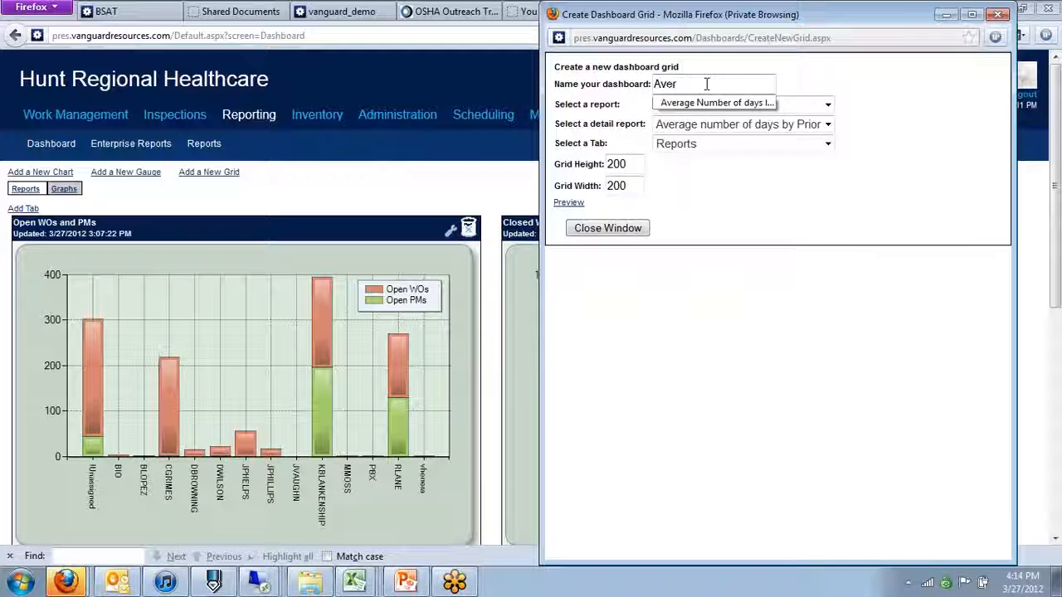
{"action": "type", "text": "age day"}
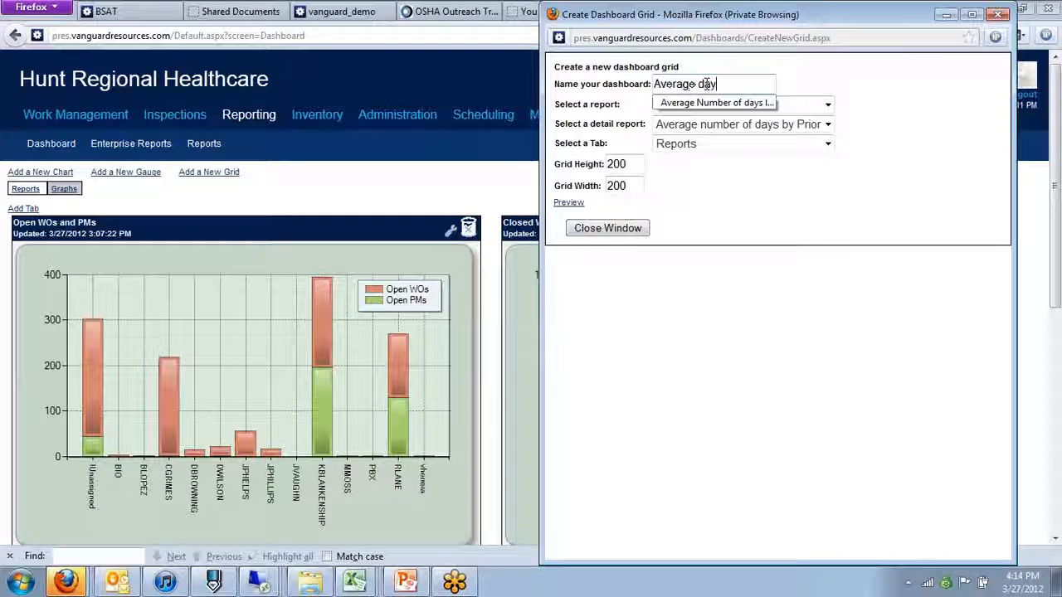
{"action": "type", "text": "s to close"}
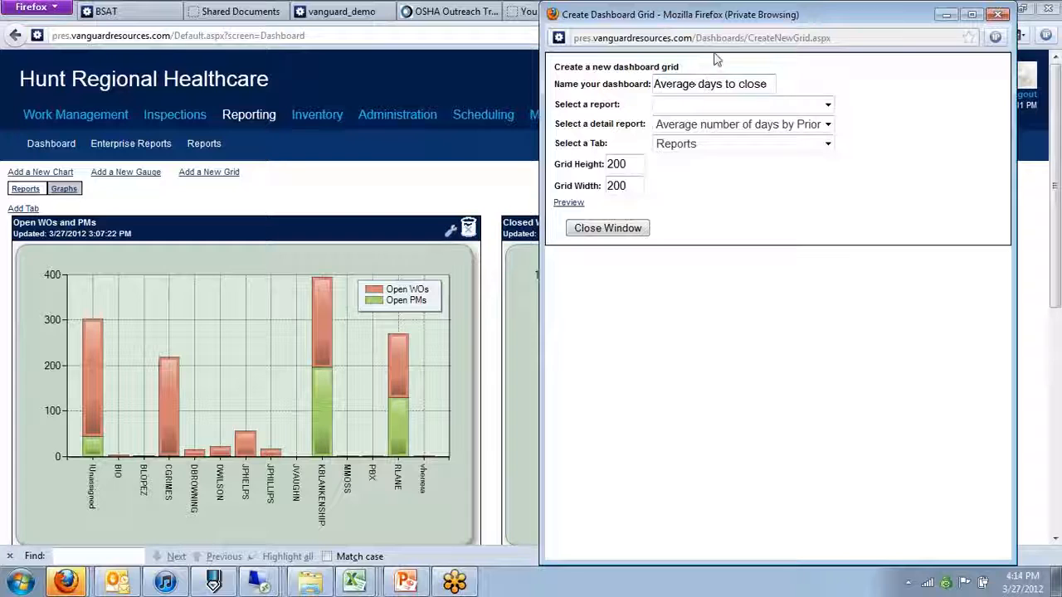
{"action": "left_click", "coordinate": [827, 105]}
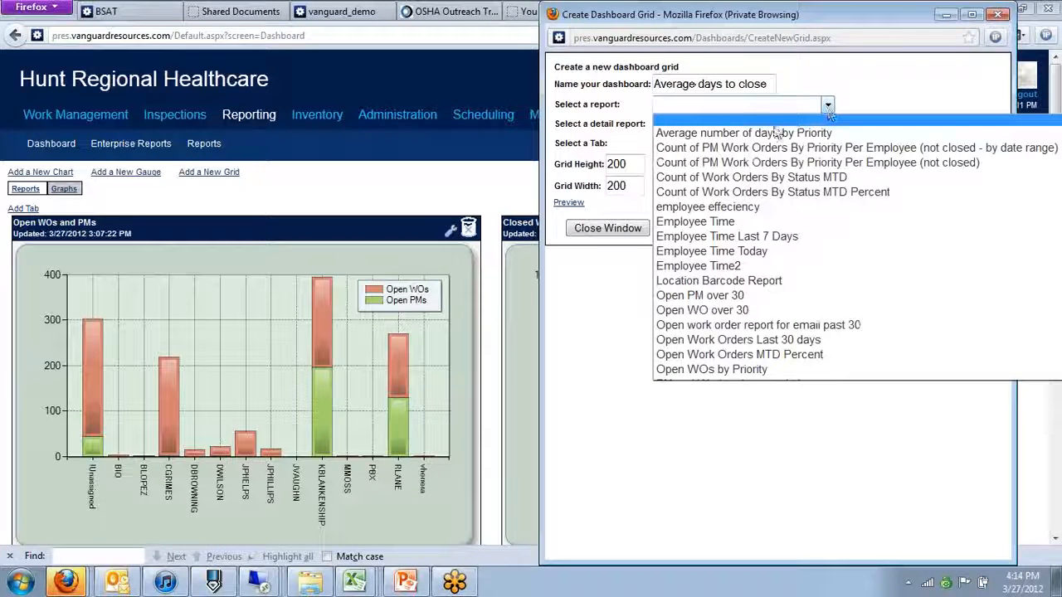
{"action": "left_click", "coordinate": [747, 135]}
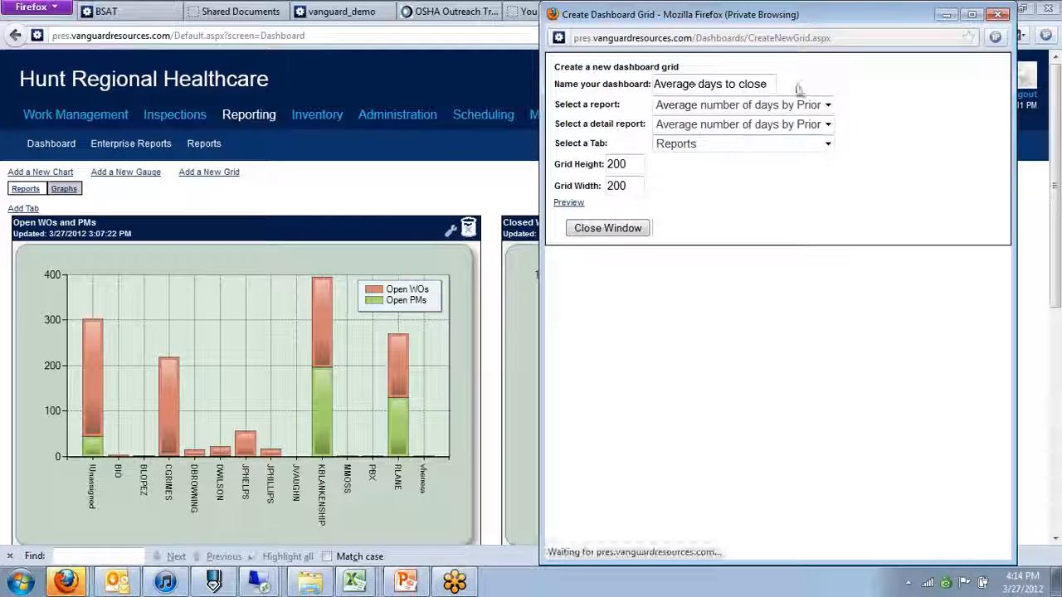
Step: Set the grid height and grid width to 400 each, and preview the average days per priority
{"action": "left_click_drag", "start_coordinate": [838, 21], "coordinate": [668, 32]}
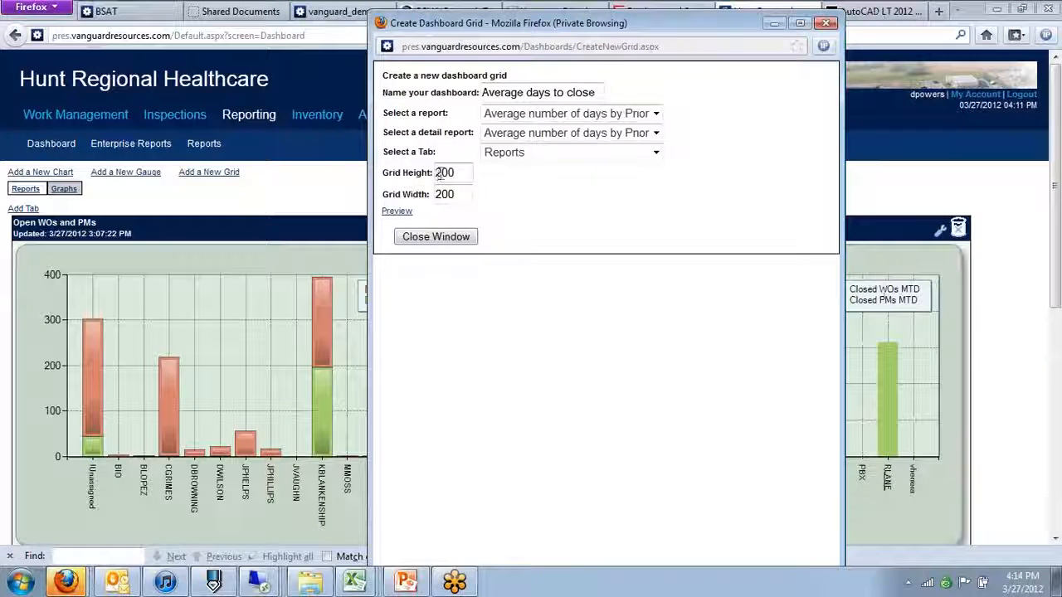
{"action": "left_click_drag", "start_coordinate": [442, 172], "coordinate": [434, 174]}
{"action": "type", "text": "4"}
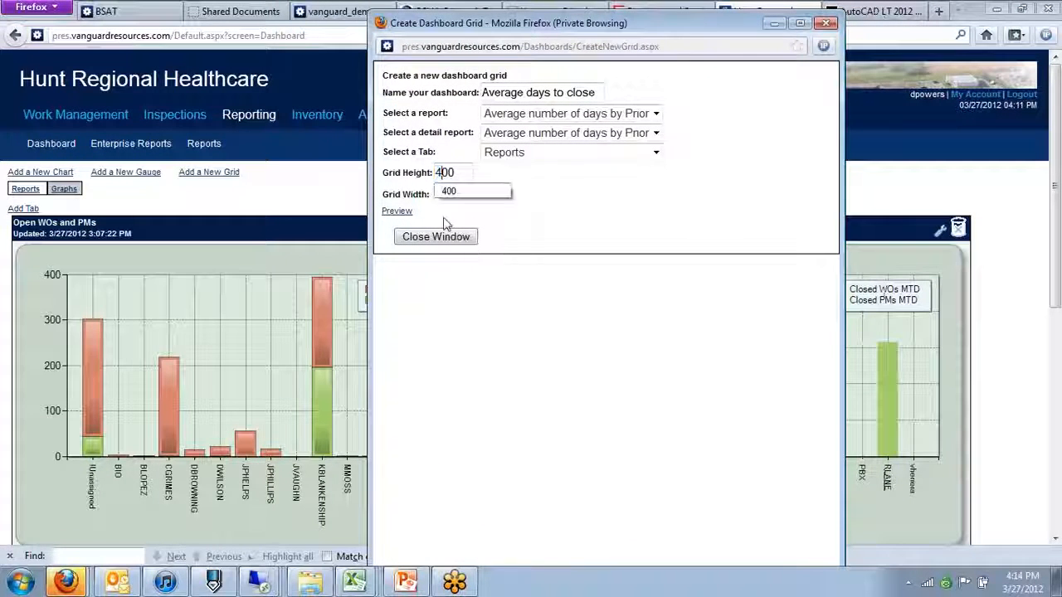
{"action": "left_click", "coordinate": [473, 192]}
{"action": "left_click_drag", "start_coordinate": [442, 194], "coordinate": [434, 195]}
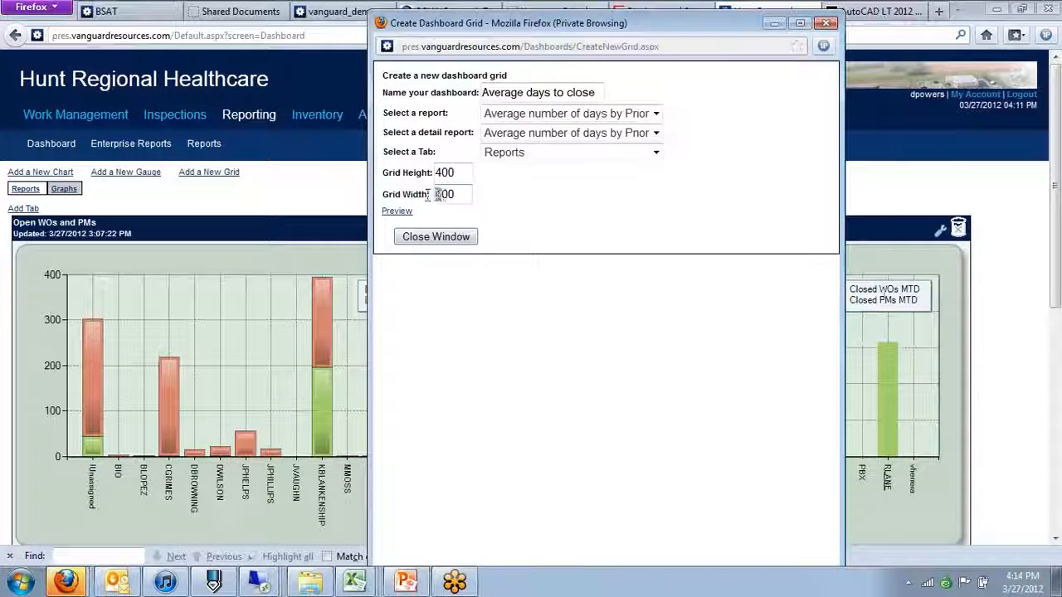
{"action": "type", "text": "4"}
{"action": "left_click", "coordinate": [394, 212]}
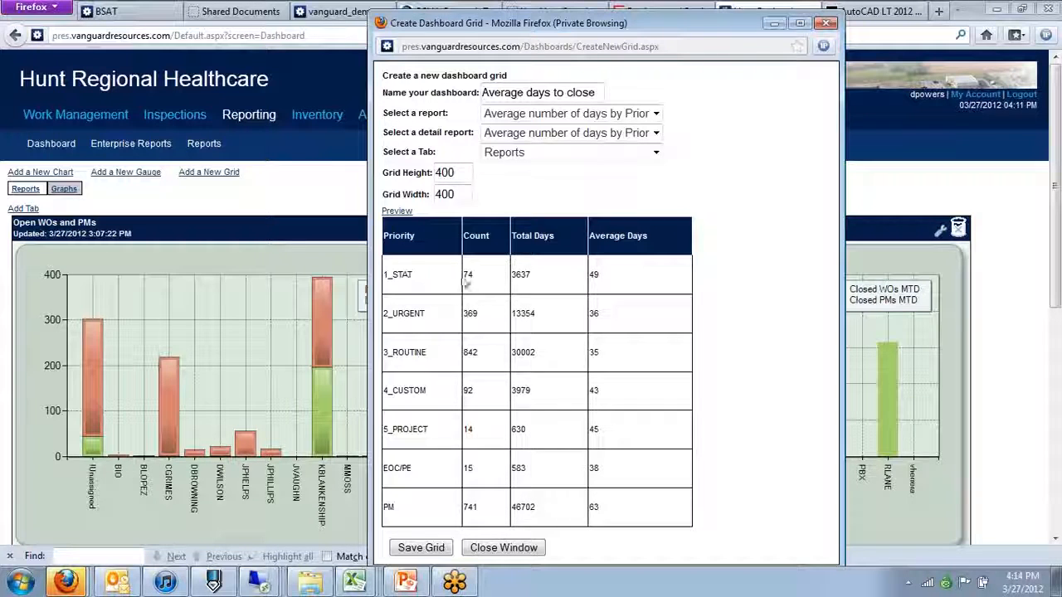
{"action": "left_click_drag", "start_coordinate": [479, 283], "coordinate": [385, 278]}
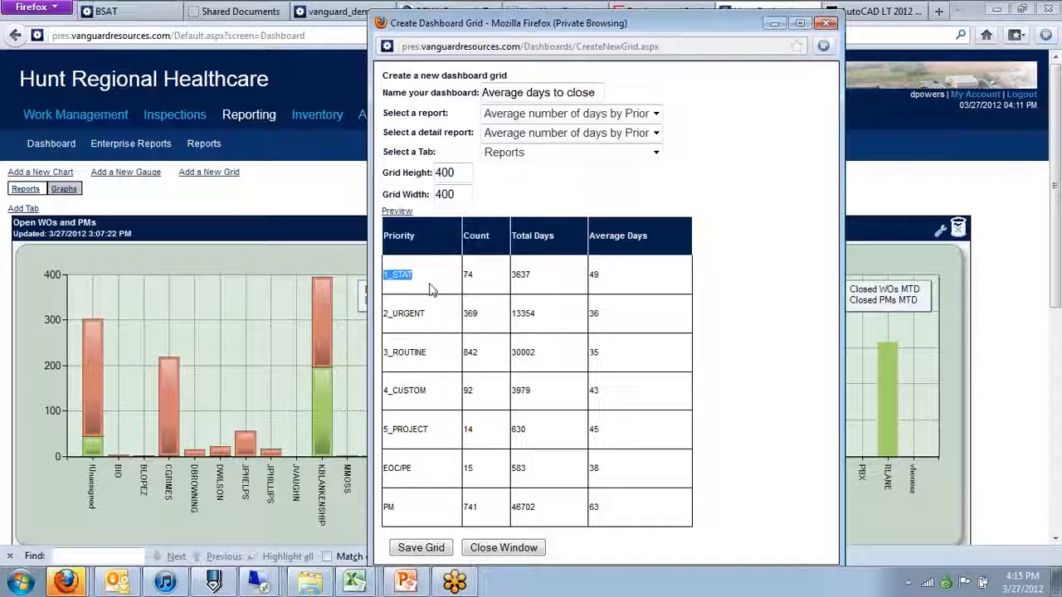
{"action": "left_click", "coordinate": [545, 284]}
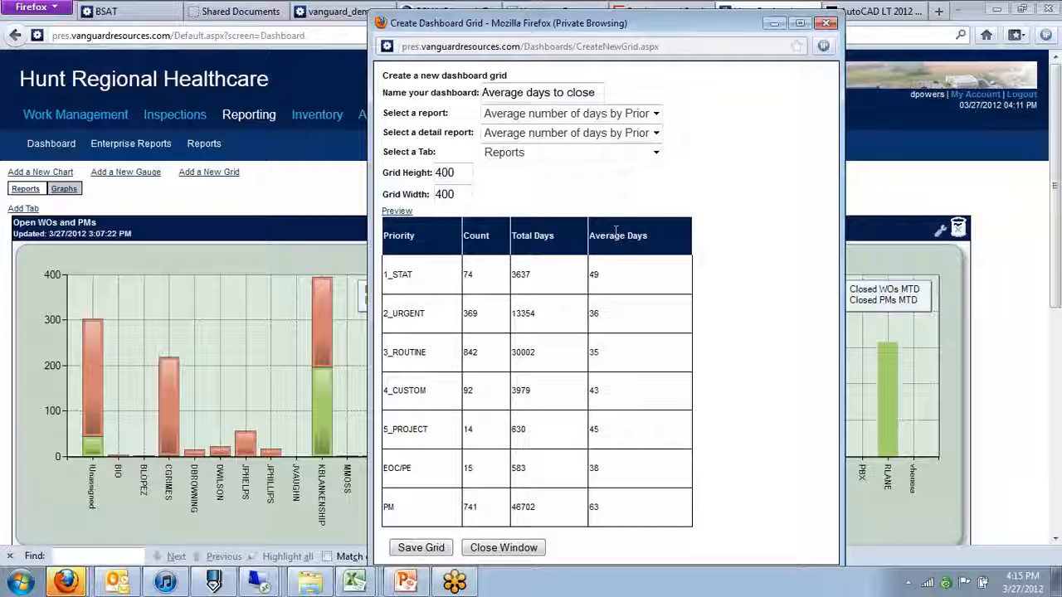
{"action": "left_click_drag", "start_coordinate": [622, 280], "coordinate": [574, 281]}
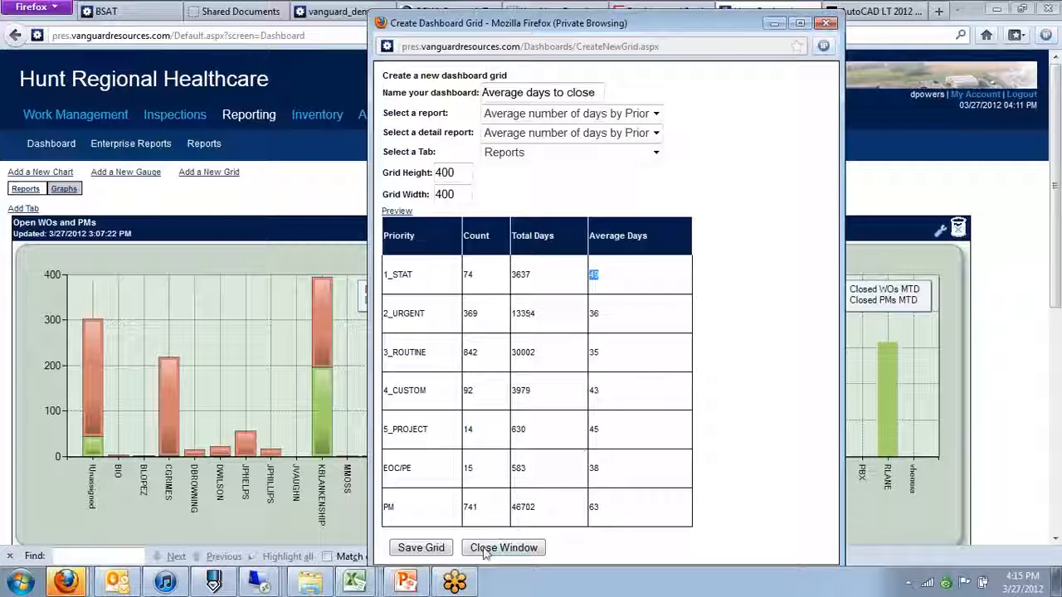
Step: Save the Average days to close grid and place it directly to the right of the Open WOs by Priority grid
{"action": "left_click", "coordinate": [420, 548]}
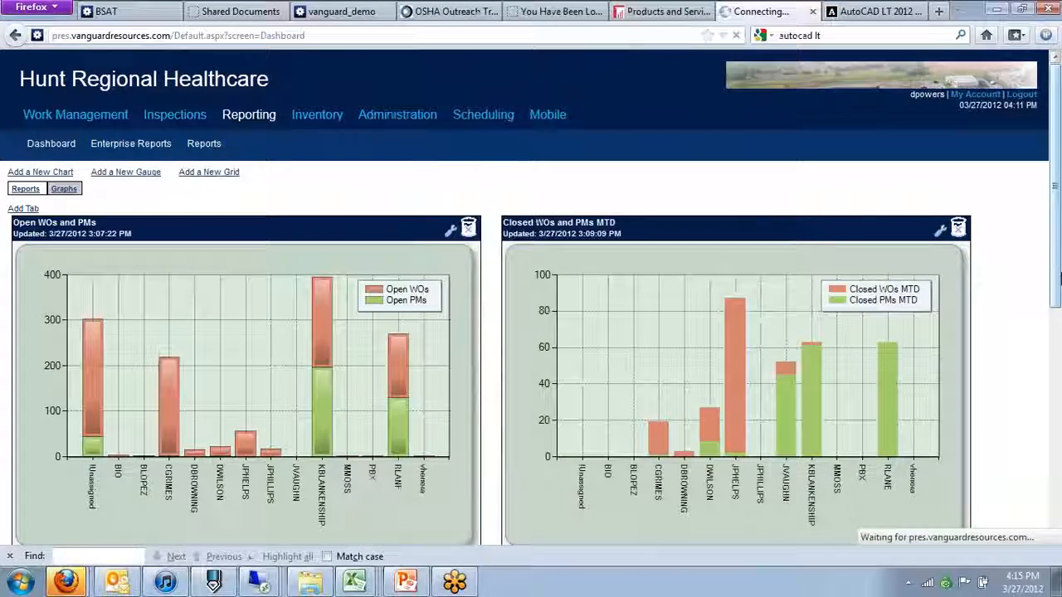
{"action": "left_click_drag", "start_coordinate": [1059, 278], "coordinate": [1058, 495]}
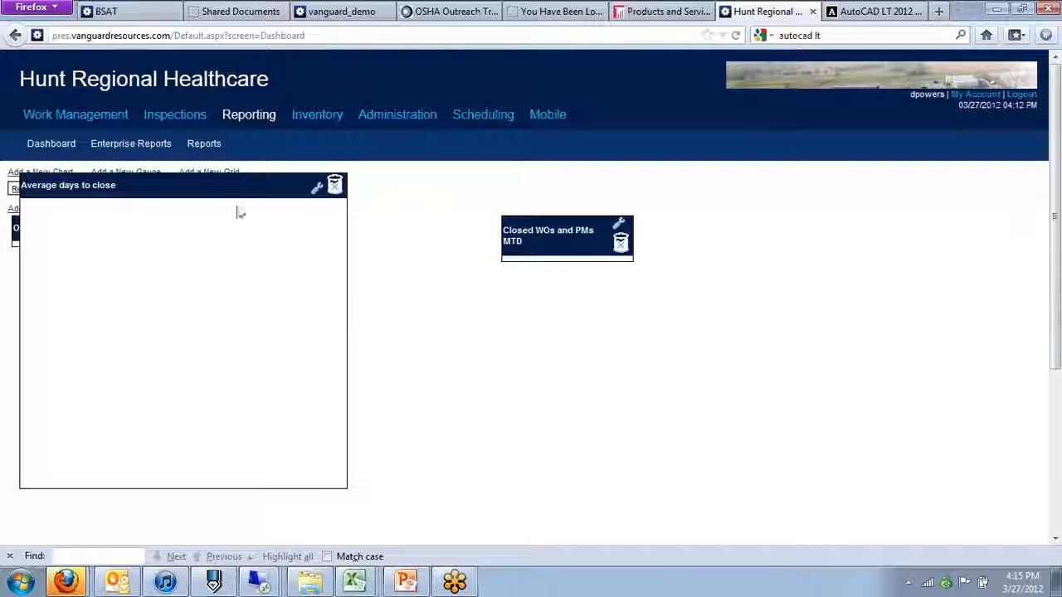
{"action": "left_click_drag", "start_coordinate": [239, 189], "coordinate": [463, 429]}
{"action": "scroll", "coordinate": [551, 429], "scroll_direction": "down", "scroll_amount": 2}
{"action": "scroll", "coordinate": [549, 427], "scroll_direction": "down", "scroll_amount": 3}
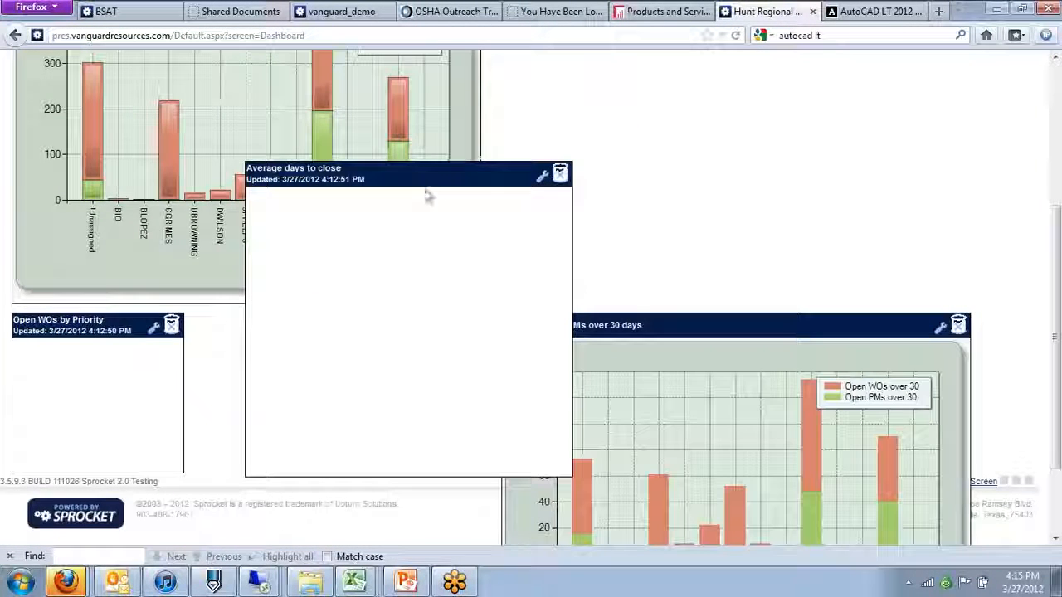
{"action": "left_click_drag", "start_coordinate": [451, 170], "coordinate": [396, 324]}
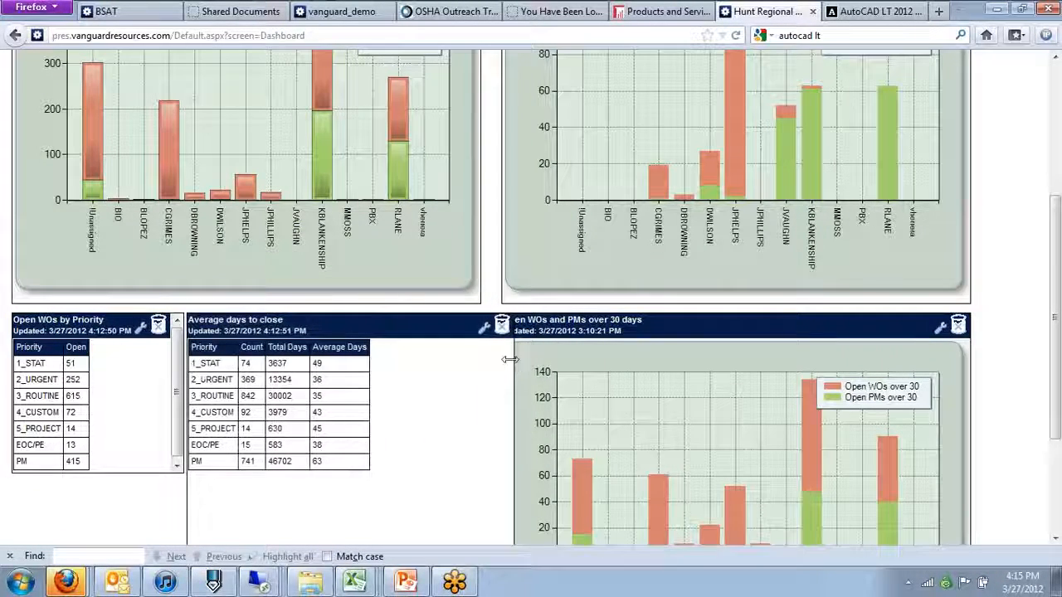
Step: Narrow the Average days to close grid so it clears the Open WOs and PMs over 30 days chart
{"action": "left_click_drag", "start_coordinate": [508, 359], "coordinate": [475, 359]}
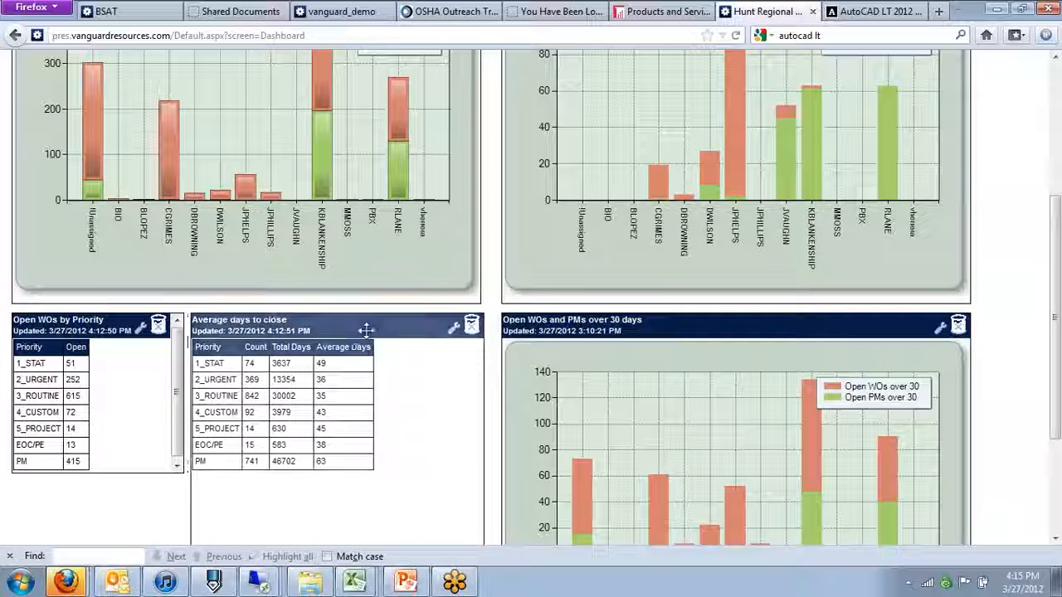
{"action": "scroll", "coordinate": [512, 343], "scroll_direction": "down", "scroll_amount": 2}
{"action": "scroll", "coordinate": [512, 343], "scroll_direction": "down", "scroll_amount": 2}
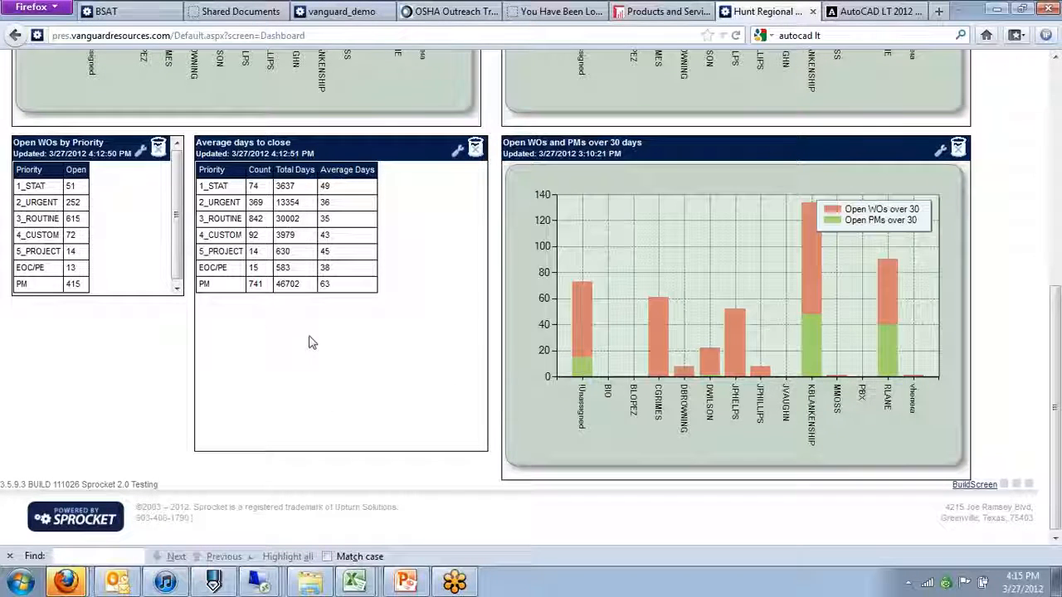
Step: Switch the dashboard to the Reports tab
{"action": "scroll", "coordinate": [556, 319], "scroll_direction": "up", "scroll_amount": 5}
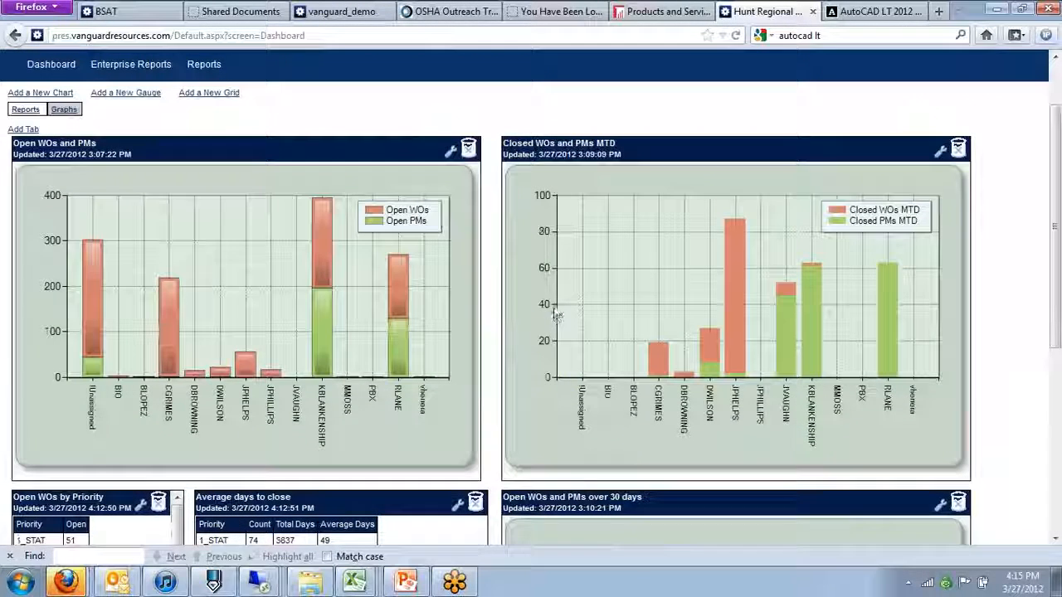
{"action": "left_click", "coordinate": [24, 112]}
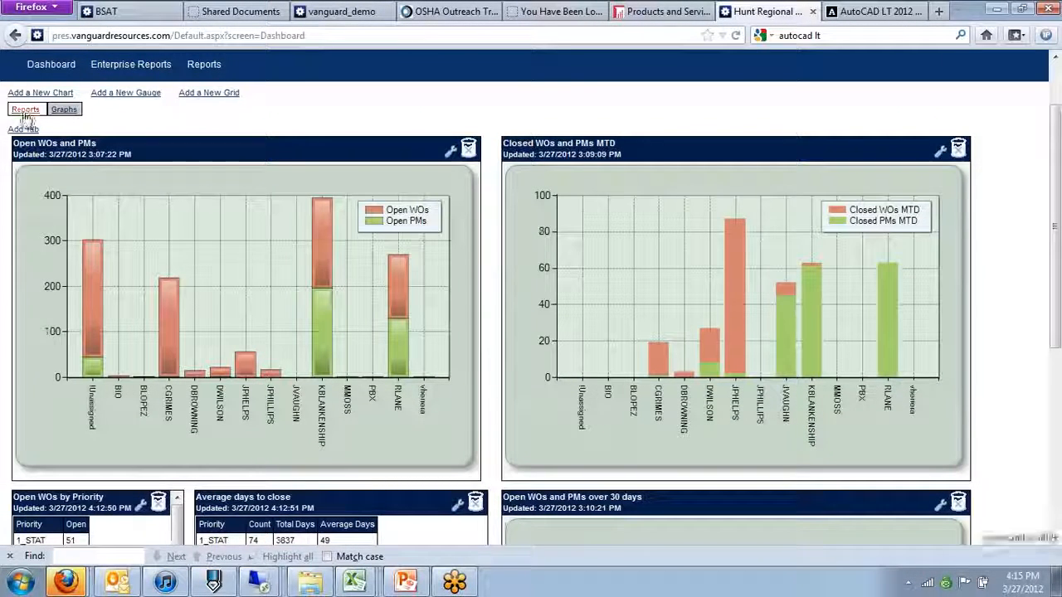